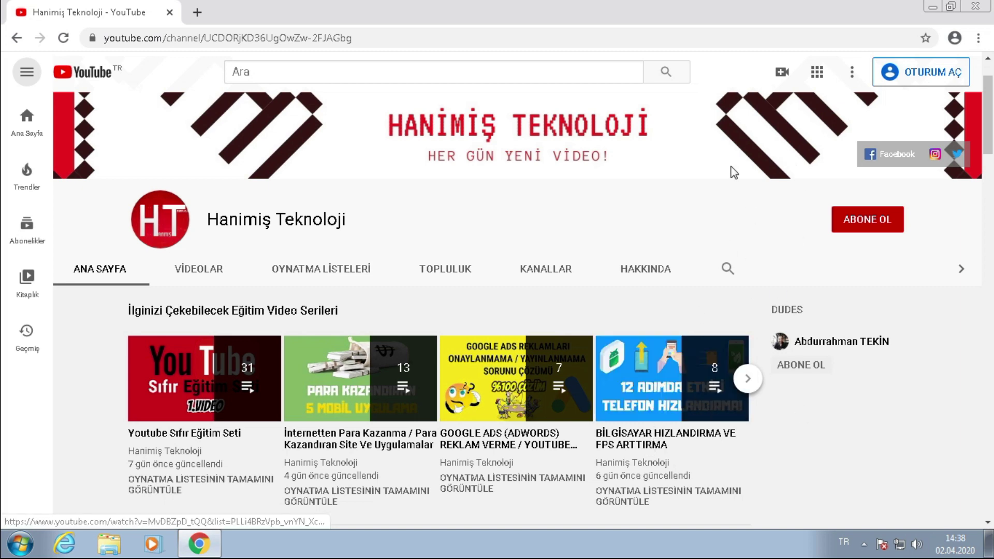
Step: Look over the YouTube channel's home page and minimize the browser window to reach the desktop
{"action": "scroll", "coordinate": [625, 183], "scroll_direction": "down", "scroll_amount": 3}
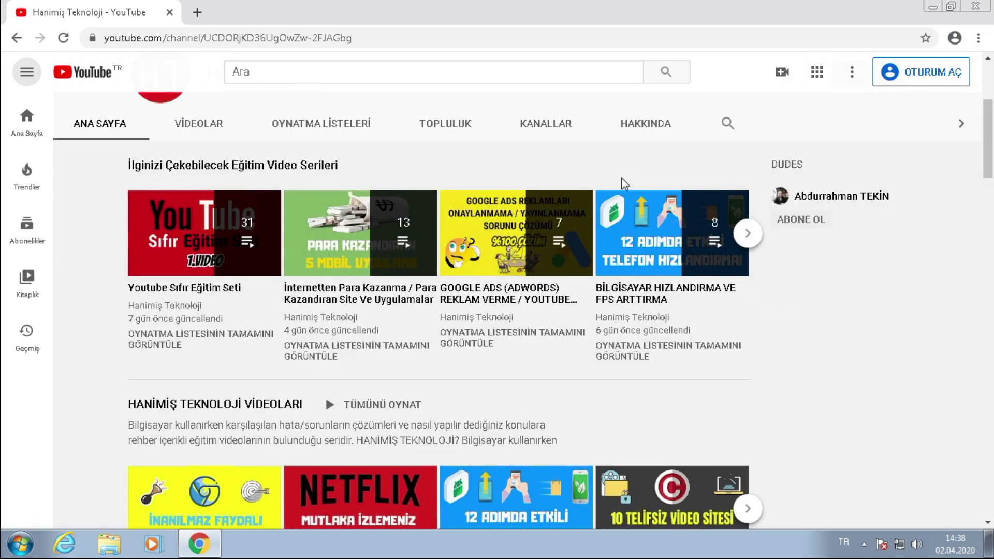
{"action": "scroll", "coordinate": [625, 184], "scroll_direction": "up", "scroll_amount": 4}
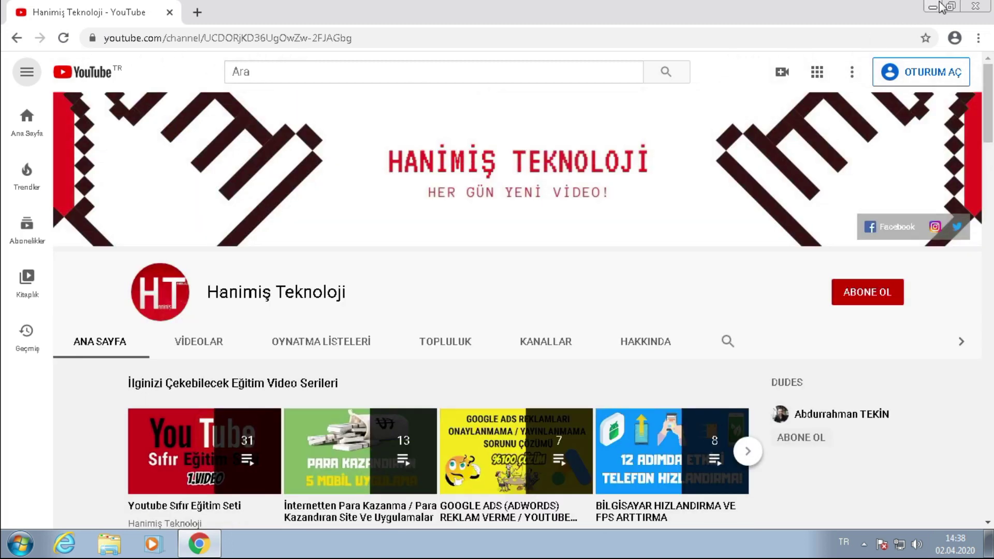
{"action": "left_click", "coordinate": [934, 6]}
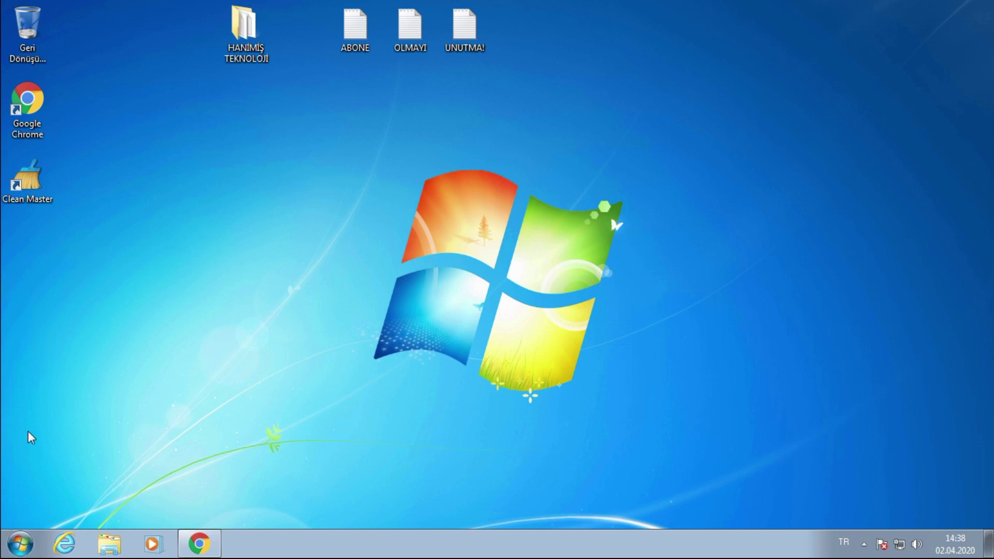
{"action": "left_click", "coordinate": [24, 544]}
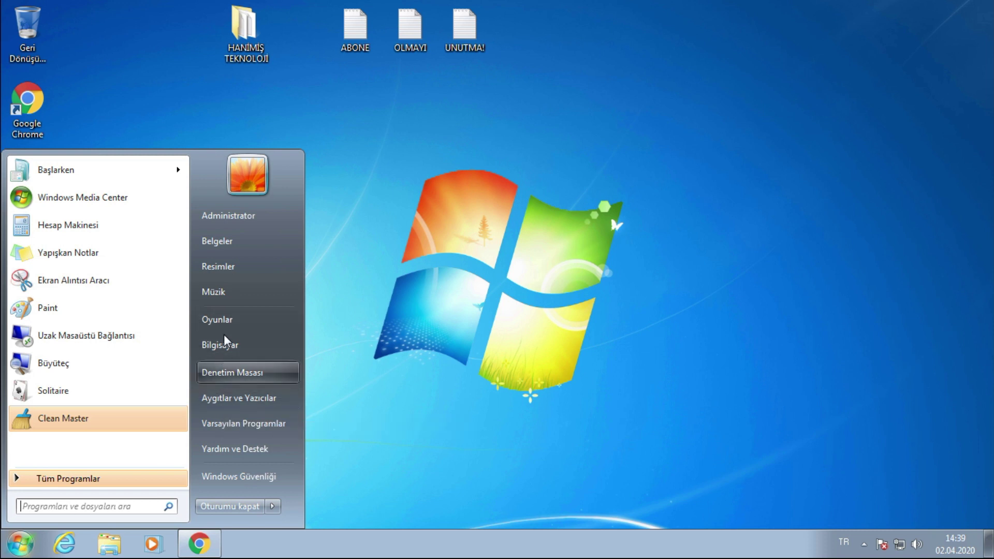
{"action": "left_click", "coordinate": [510, 205]}
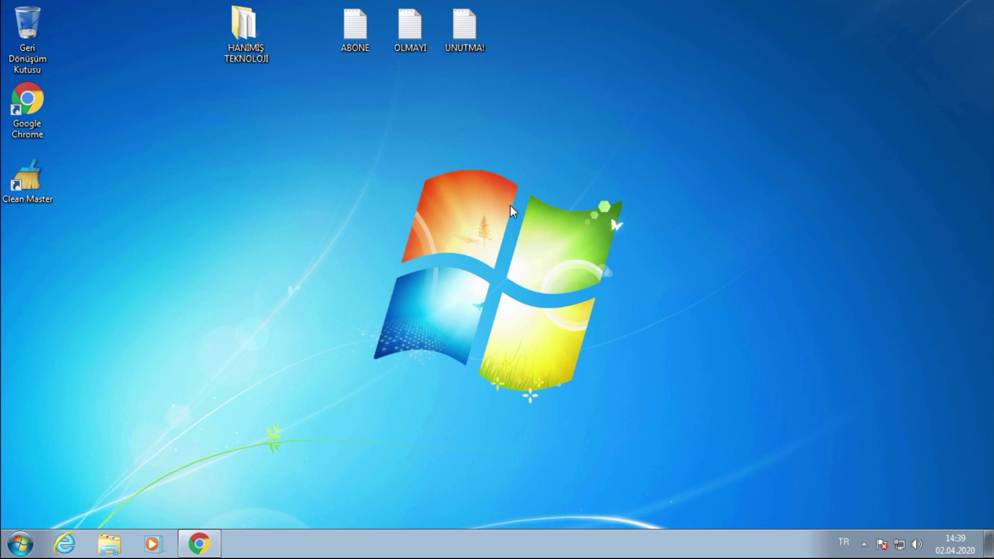
{"action": "left_click_drag", "start_coordinate": [378, 172], "coordinate": [653, 406]}
{"action": "left_click_drag", "start_coordinate": [685, 436], "coordinate": [417, 209]}
{"action": "left_click_drag", "start_coordinate": [568, 238], "coordinate": [357, 241]}
{"action": "left_click_drag", "start_coordinate": [239, 210], "coordinate": [779, 340]}
{"action": "left_click_drag", "start_coordinate": [300, 176], "coordinate": [635, 345]}
{"action": "left_click_drag", "start_coordinate": [401, 168], "coordinate": [575, 404]}
{"action": "left_click_drag", "start_coordinate": [396, 159], "coordinate": [632, 377]}
{"action": "left_click_drag", "start_coordinate": [392, 159], "coordinate": [590, 380]}
{"action": "left_click_drag", "start_coordinate": [383, 150], "coordinate": [620, 368]}
{"action": "left_click_drag", "start_coordinate": [374, 157], "coordinate": [707, 426]}
{"action": "left_click_drag", "start_coordinate": [347, 156], "coordinate": [623, 358]}
{"action": "left_click_drag", "start_coordinate": [396, 157], "coordinate": [654, 403]}
{"action": "left_click_drag", "start_coordinate": [362, 158], "coordinate": [521, 389]}
{"action": "left_click_drag", "start_coordinate": [281, 140], "coordinate": [629, 337]}
{"action": "left_click_drag", "start_coordinate": [619, 101], "coordinate": [272, 276]}
{"action": "left_click_drag", "start_coordinate": [222, 110], "coordinate": [973, 521]}
{"action": "left_click_drag", "start_coordinate": [269, 207], "coordinate": [654, 243]}
{"action": "left_click_drag", "start_coordinate": [885, 42], "coordinate": [292, 495]}
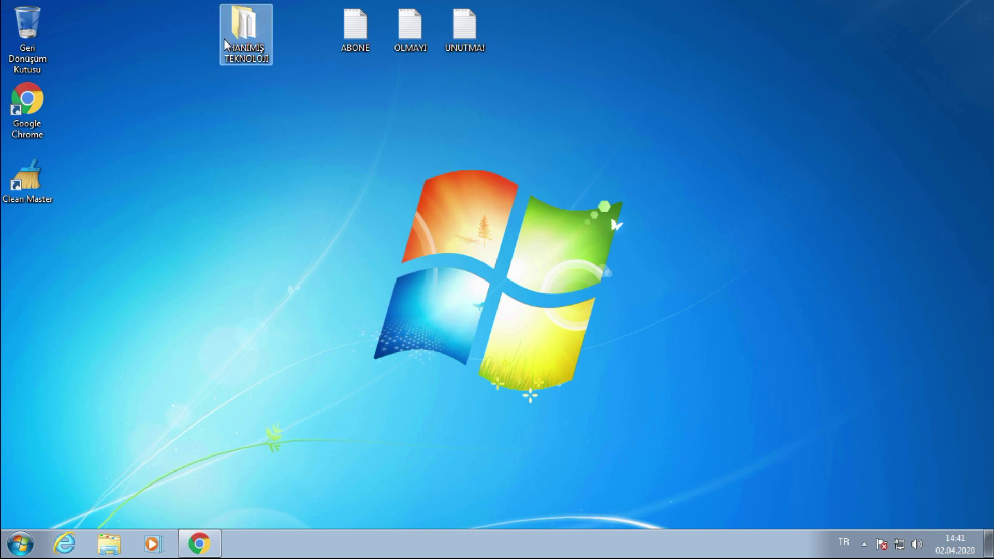
{"action": "left_click", "coordinate": [243, 31]}
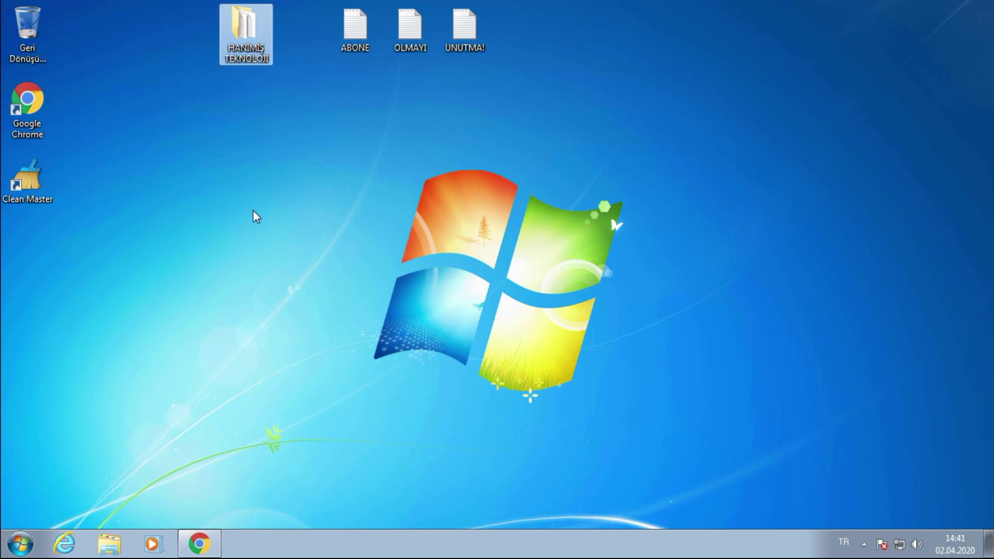
{"action": "mouse_move", "coordinate": [248, 24]}
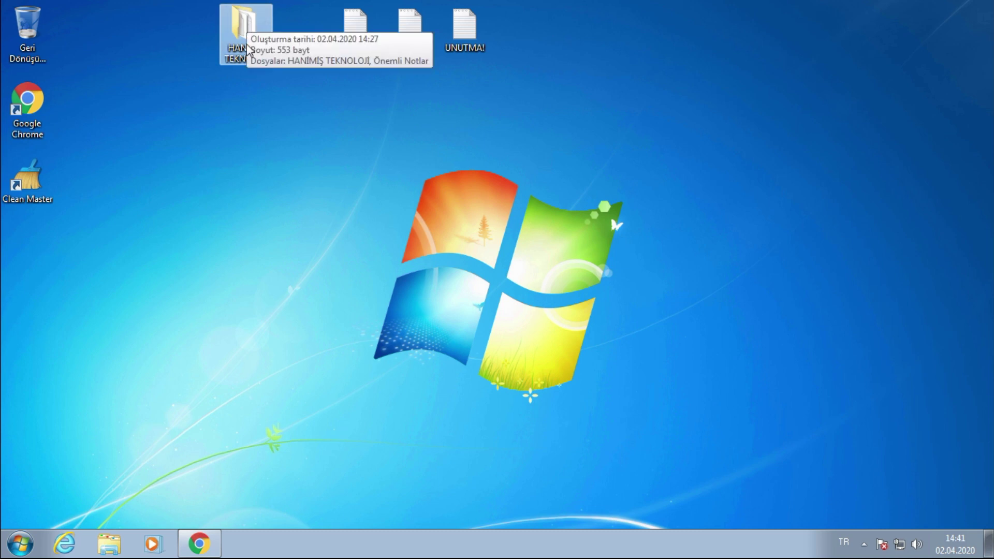
{"action": "left_click_drag", "start_coordinate": [330, 209], "coordinate": [832, 434]}
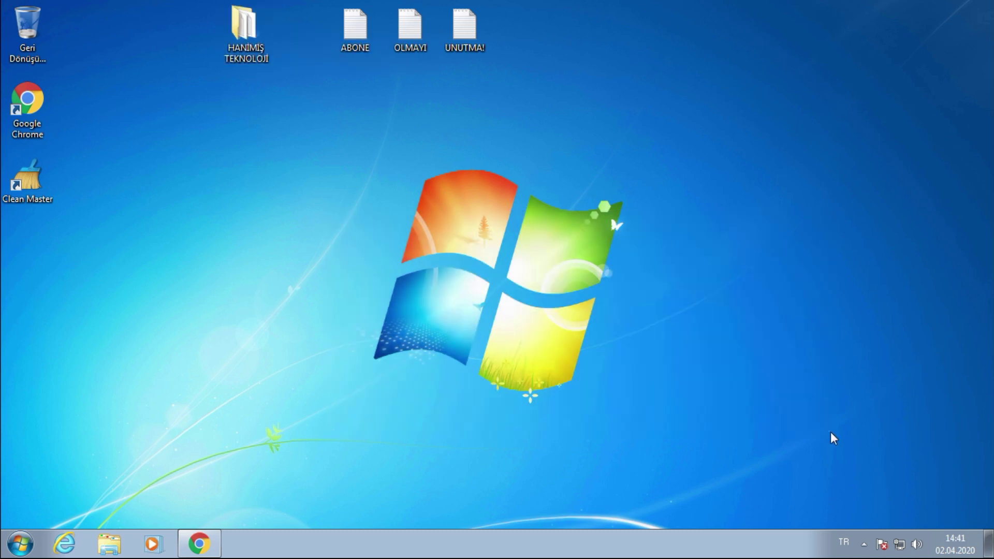
{"action": "left_click_drag", "start_coordinate": [278, 181], "coordinate": [711, 283]}
{"action": "left_click_drag", "start_coordinate": [300, 178], "coordinate": [644, 264]}
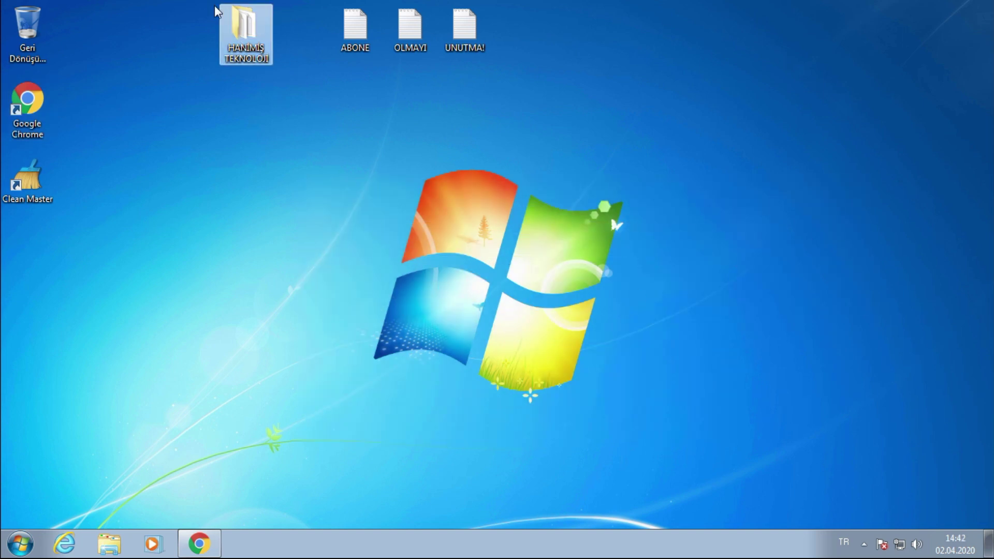
{"action": "left_click", "coordinate": [226, 33]}
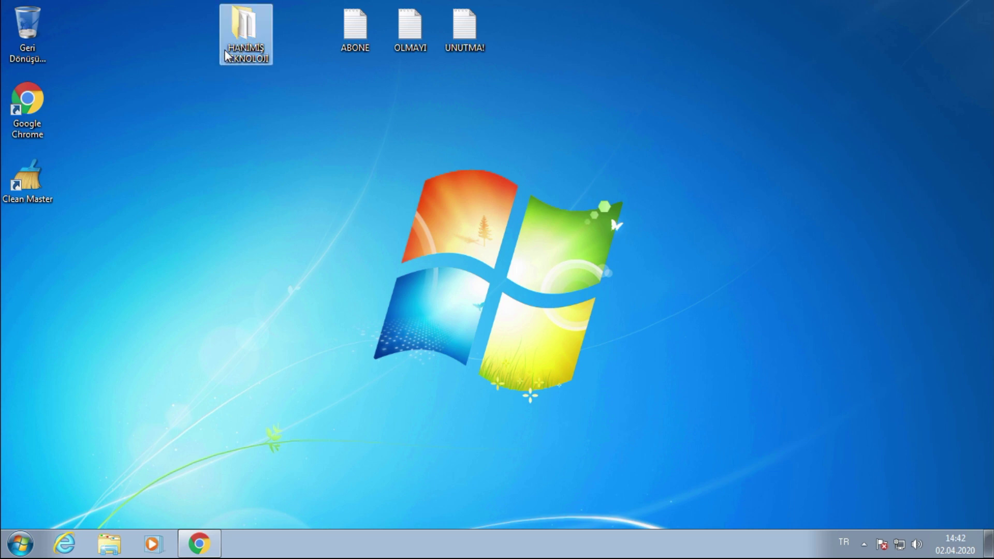
{"action": "left_click", "coordinate": [103, 325]}
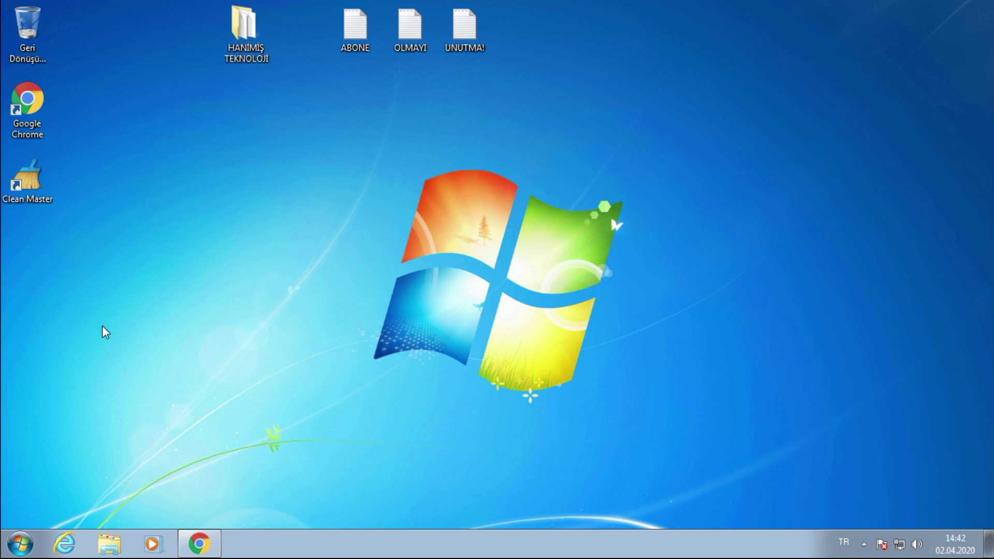
Step: Check the Recycle Bin's available commands, including the option to empty it
{"action": "left_click", "coordinate": [19, 42]}
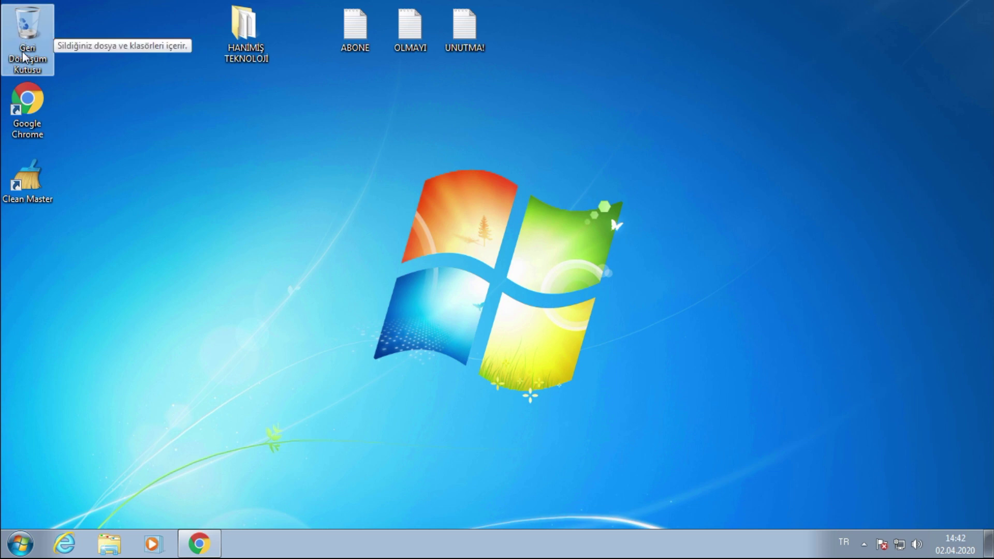
{"action": "left_click", "coordinate": [578, 260]}
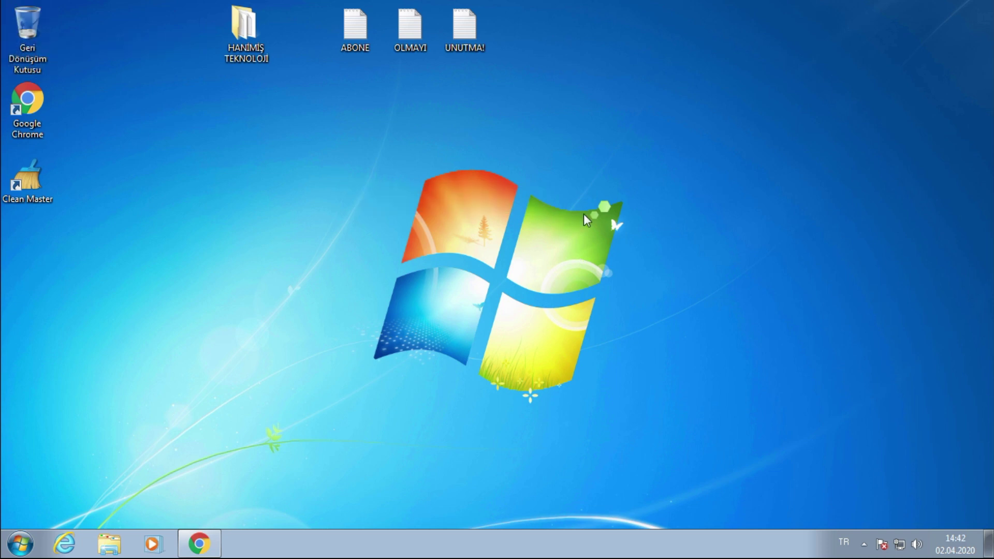
{"action": "left_click", "coordinate": [27, 42]}
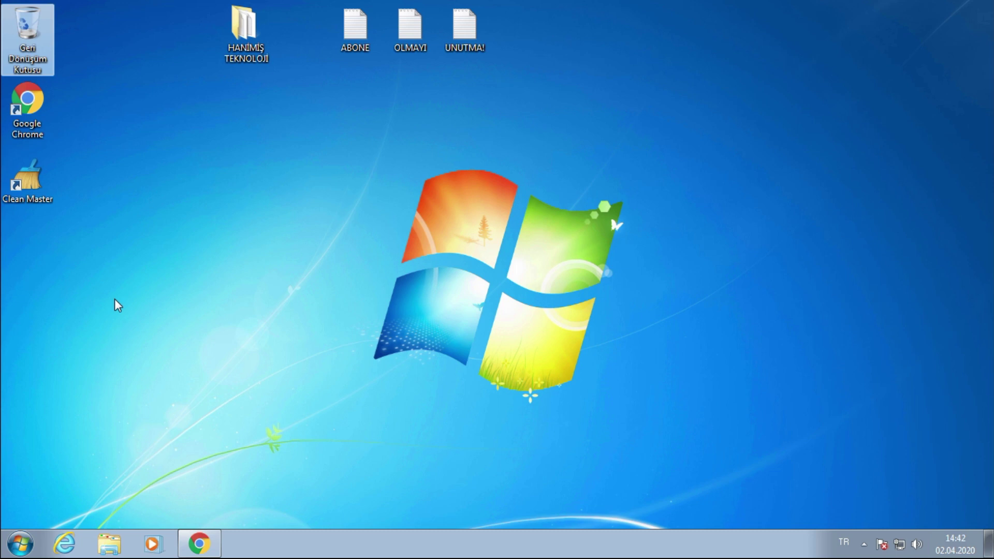
{"action": "right_click", "coordinate": [8, 42]}
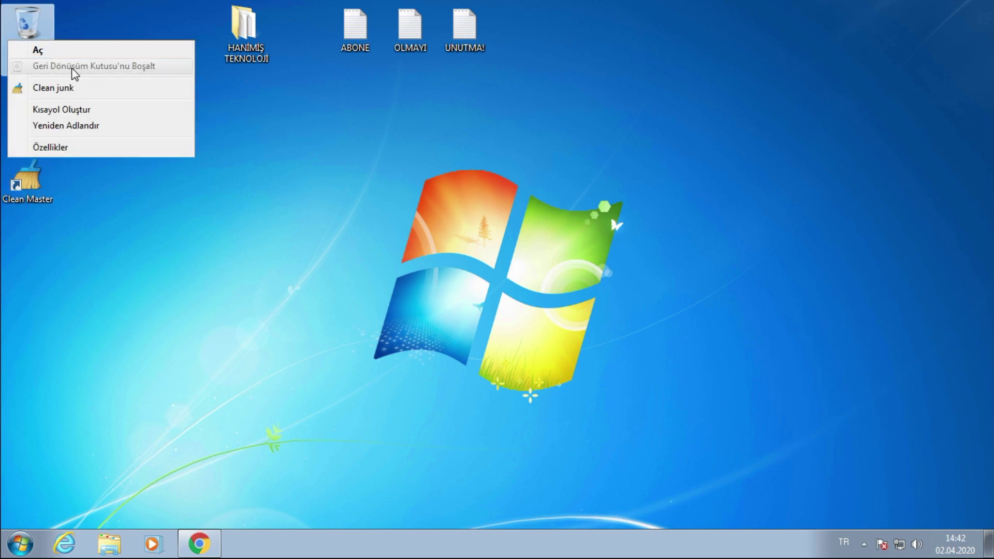
{"action": "left_click", "coordinate": [246, 98]}
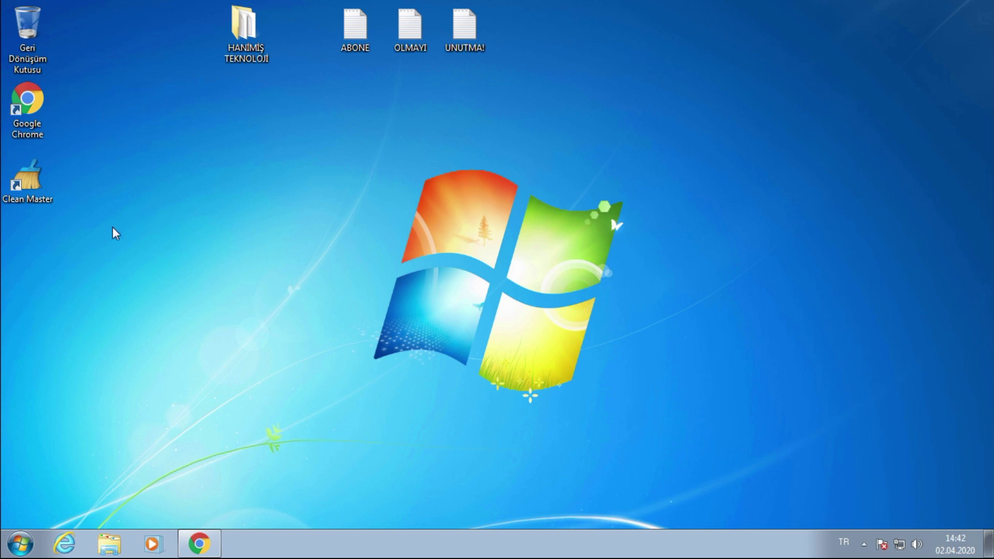
Step: Create a new text document on the desktop and permanently delete it without sending it to the Recycle Bin
{"action": "right_click", "coordinate": [546, 73]}
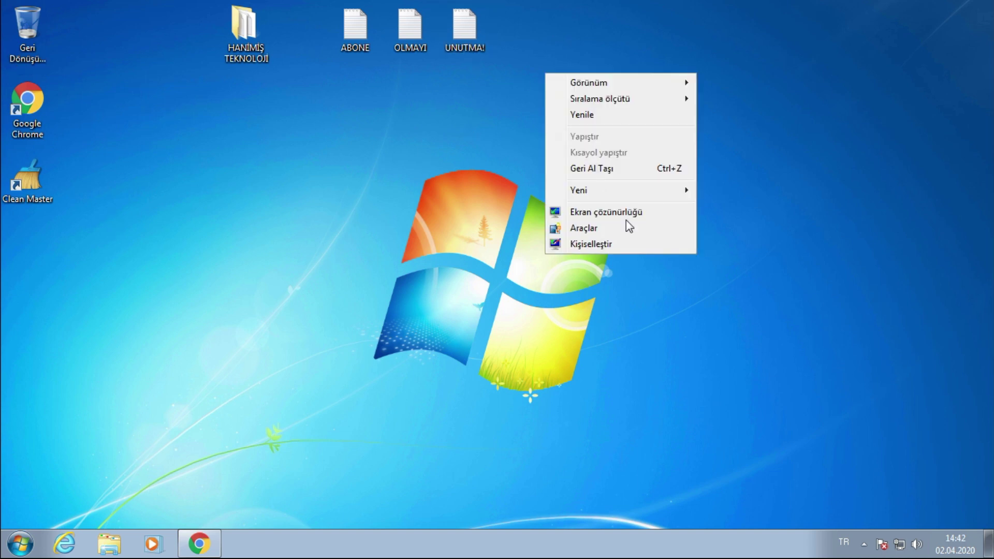
{"action": "mouse_move", "coordinate": [613, 195]}
{"action": "left_click", "coordinate": [747, 272]}
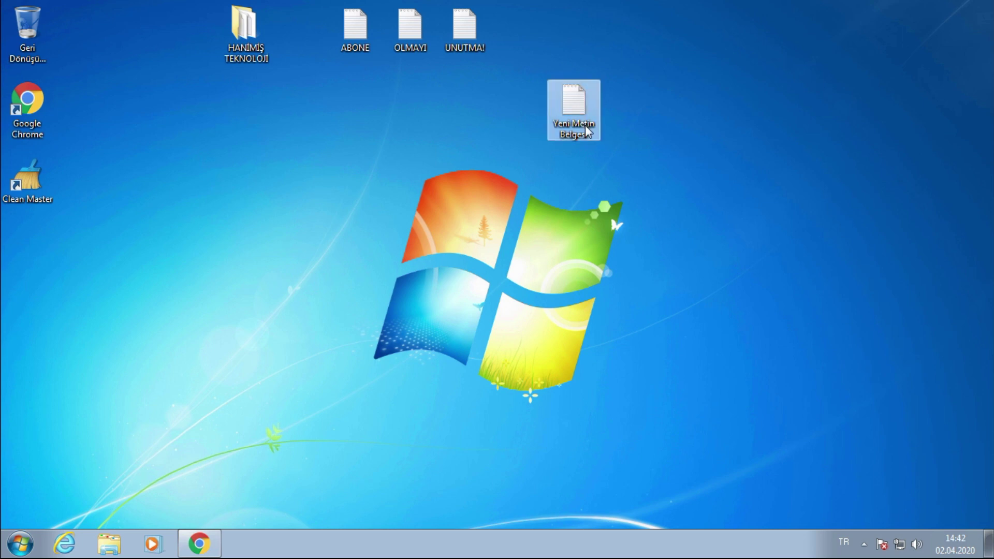
{"action": "key", "text": "shift+Delete"}
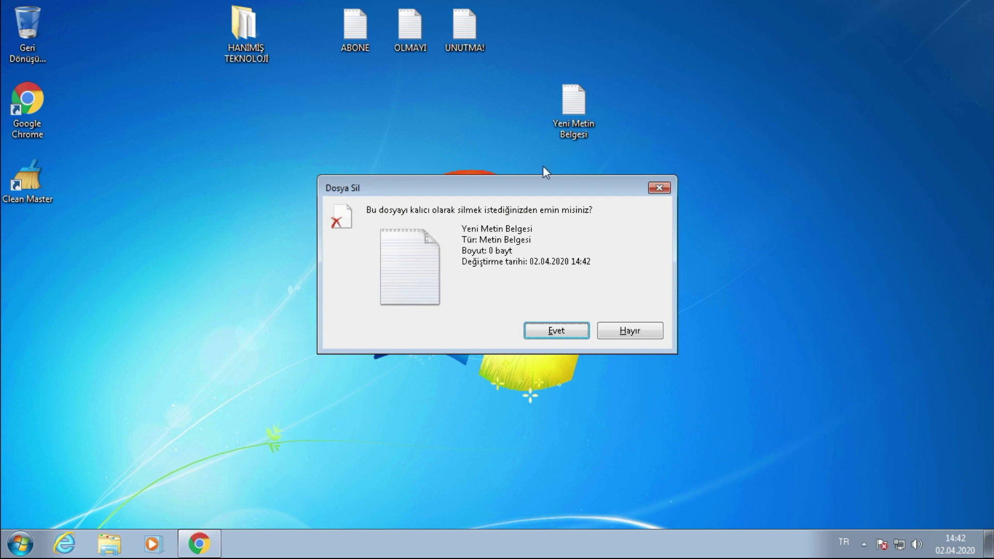
{"action": "left_click", "coordinate": [558, 330]}
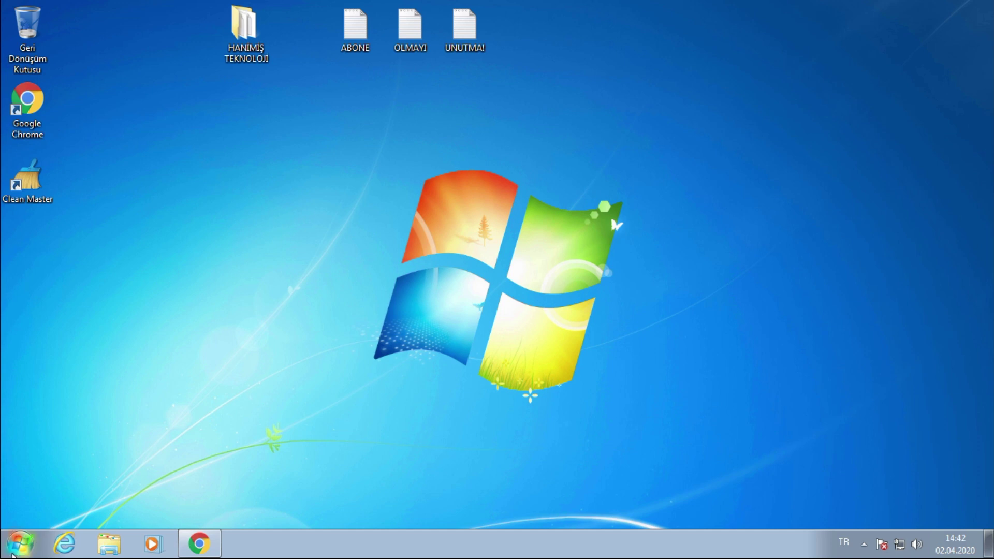
Step: Find the Run (Çalıştır) dialog with the search "ÇAL" and use it to open the Windows "temp" folder
{"action": "left_click", "coordinate": [14, 552]}
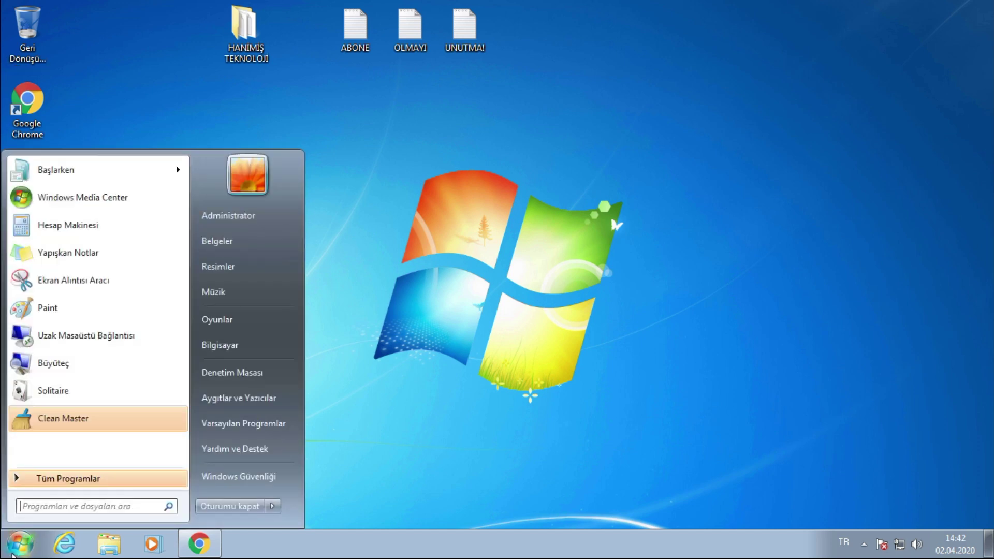
{"action": "type", "text": "ÇAKIŞ"}
{"action": "key", "text": "BackSpace"}
{"action": "key", "text": "BackSpace"}
{"action": "key", "text": "BackSpace"}
{"action": "type", "text": "L"}
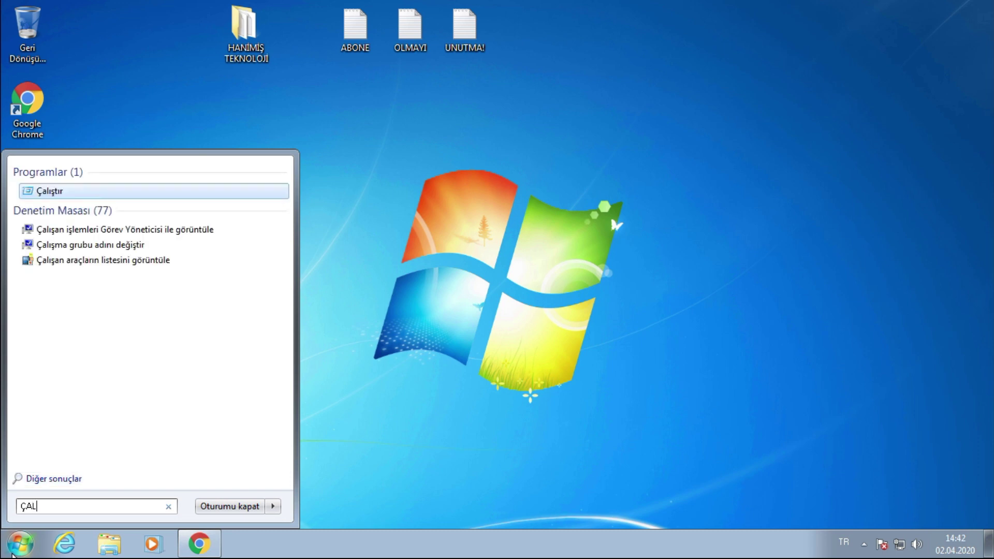
{"action": "key", "text": "Return"}
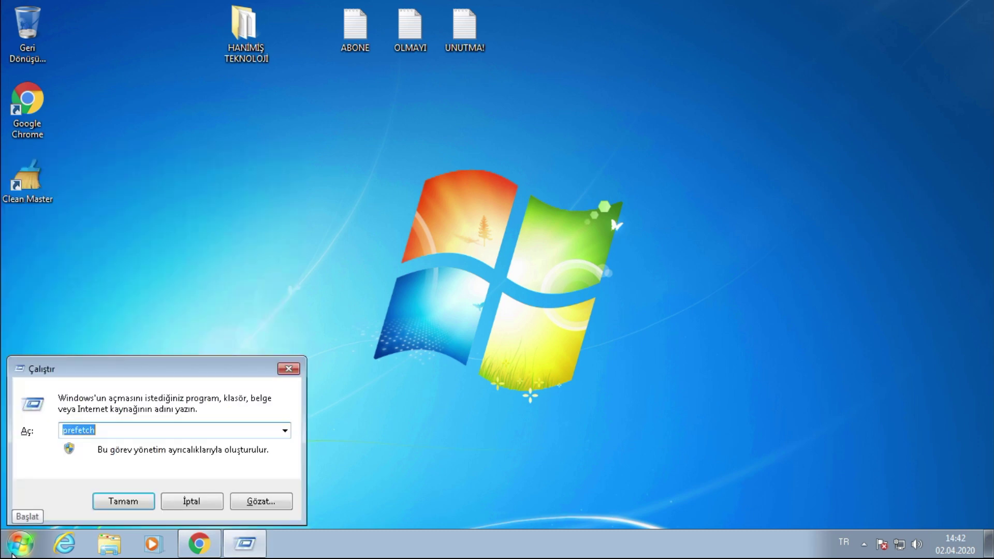
{"action": "type", "text": "temp"}
{"action": "key", "text": "Return"}
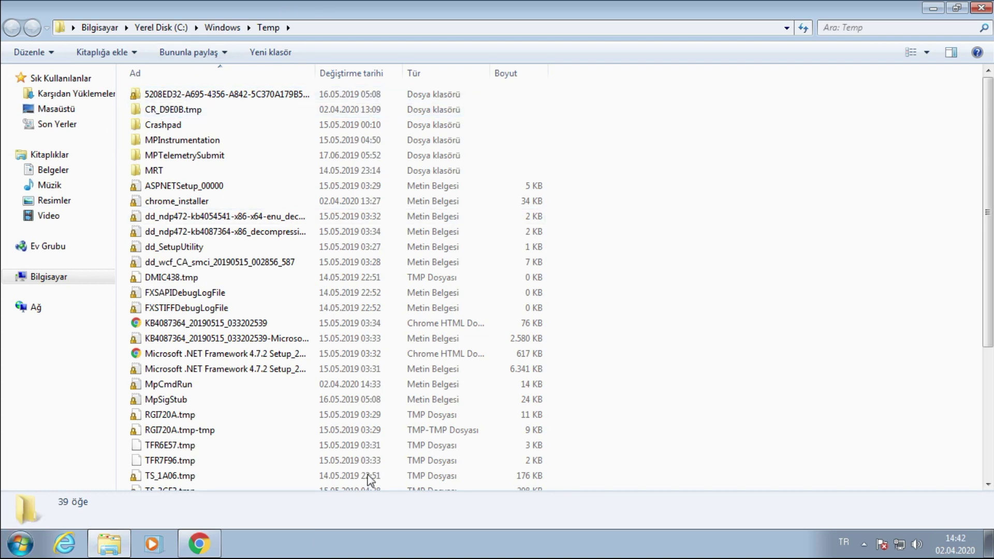
Step: Permanently delete all files and folders inside the Windows Temp folder, and close the folder window
{"action": "left_click_drag", "start_coordinate": [628, 83], "coordinate": [53, 448]}
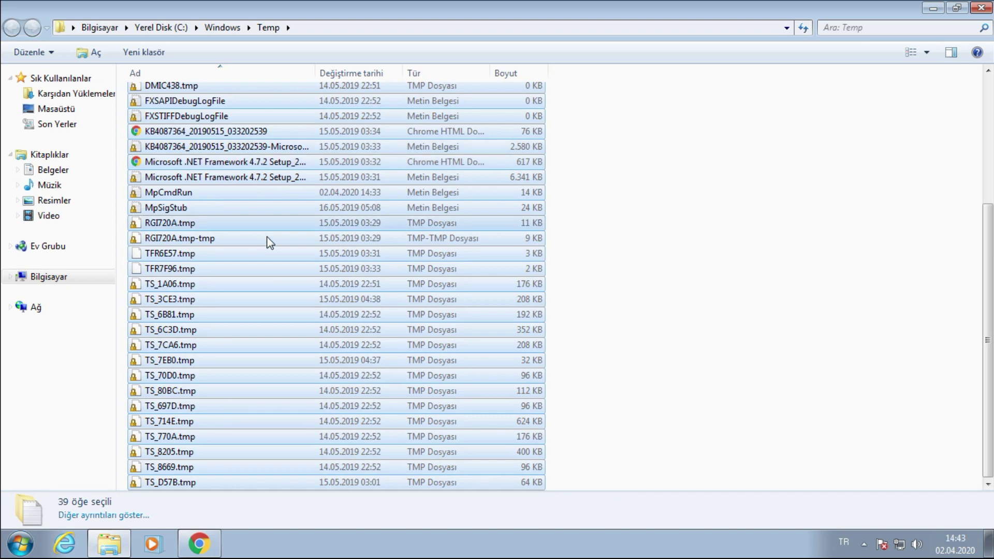
{"action": "key", "text": "shift+Delete"}
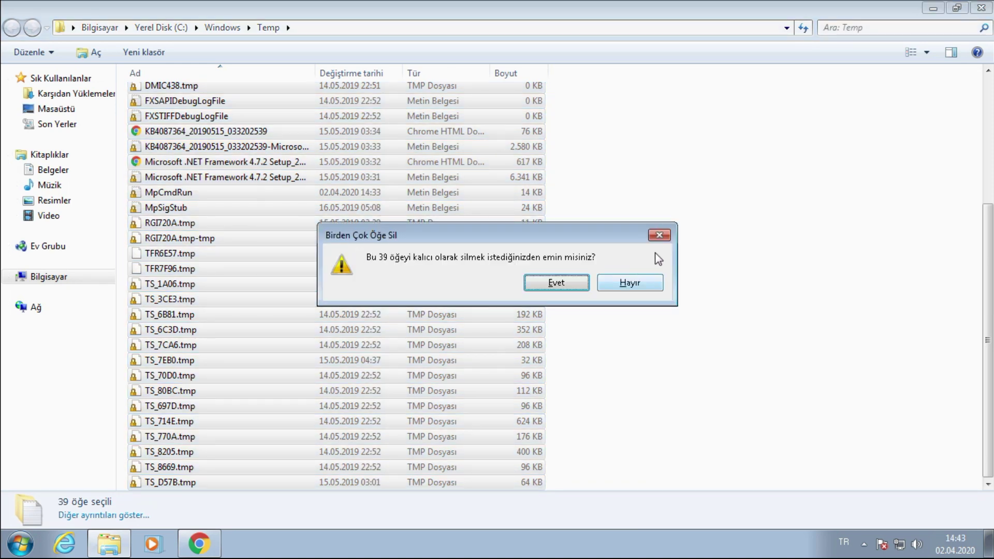
{"action": "key", "text": "Return"}
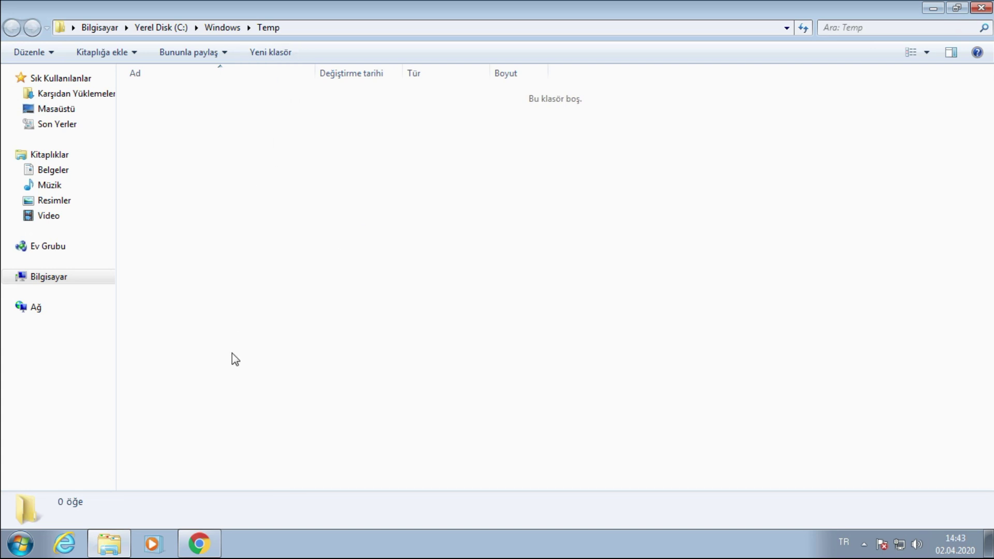
{"action": "mouse_move", "coordinate": [497, 2]}
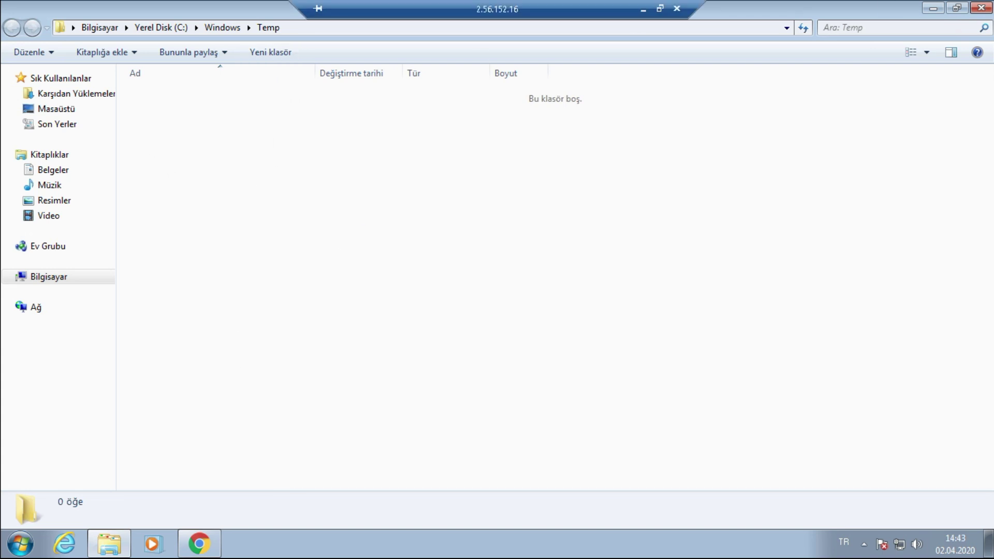
{"action": "left_click", "coordinate": [981, 7]}
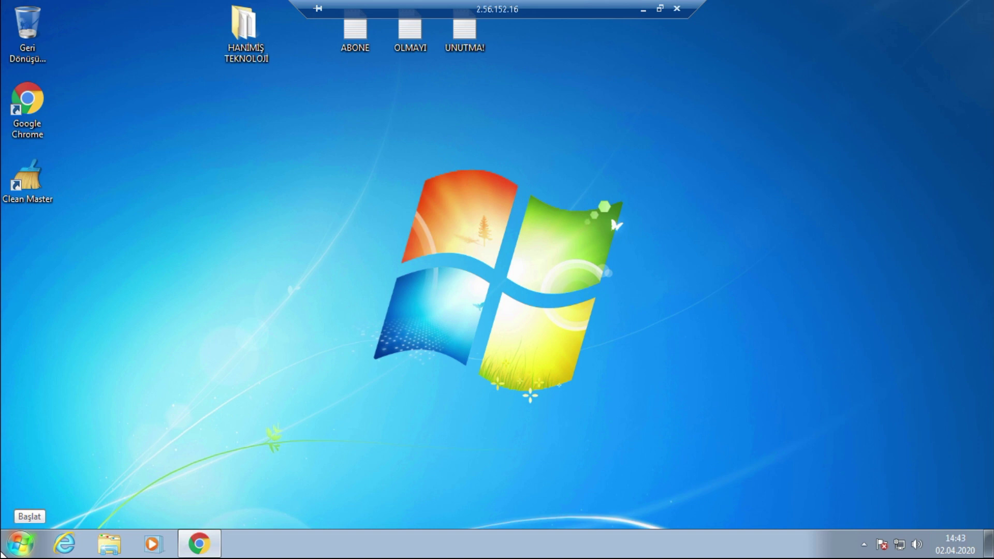
Step: Search the programs for "çal" and launch the Run (Çalıştır) dialog again
{"action": "left_click", "coordinate": [18, 545]}
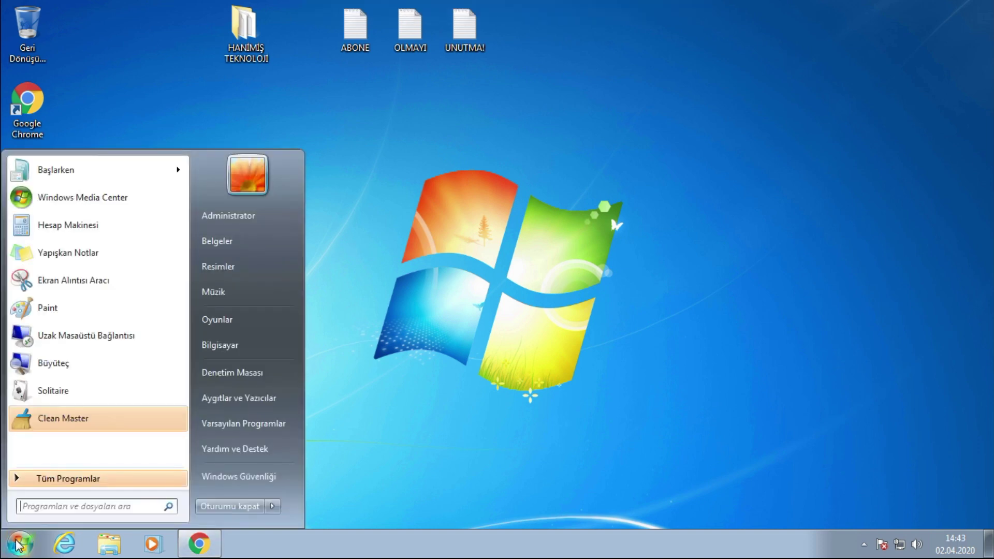
{"action": "type", "text": ".al"}
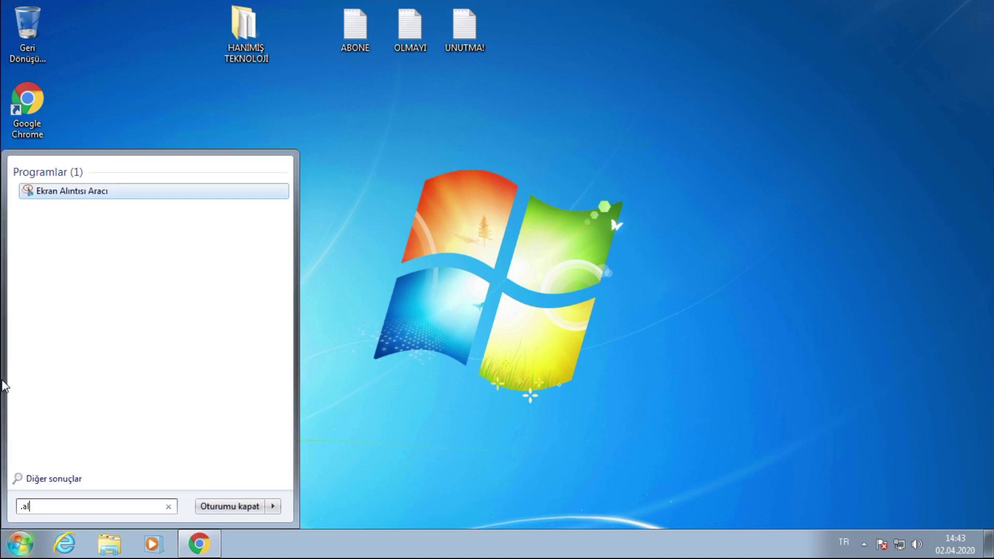
{"action": "key", "text": "BackSpace"}
{"action": "key", "text": "BackSpace"}
{"action": "key", "text": "BackSpace"}
{"action": "type", "text": "çal"}
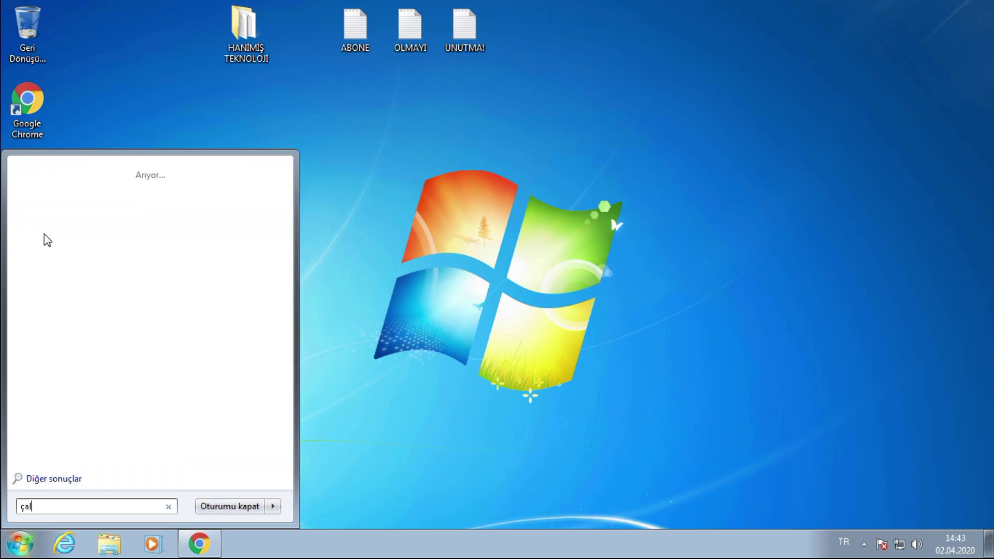
{"action": "key", "text": "Return"}
Step: Run the command %temp% to open the user's temporary files folder
{"action": "type", "text": "&temp"}
{"action": "key", "text": "BackSpace"}
{"action": "key", "text": "BackSpace"}
{"action": "key", "text": "BackSpace"}
{"action": "key", "text": "BackSpace"}
{"action": "key", "text": "BackSpace"}
{"action": "type", "text": "%temp"}
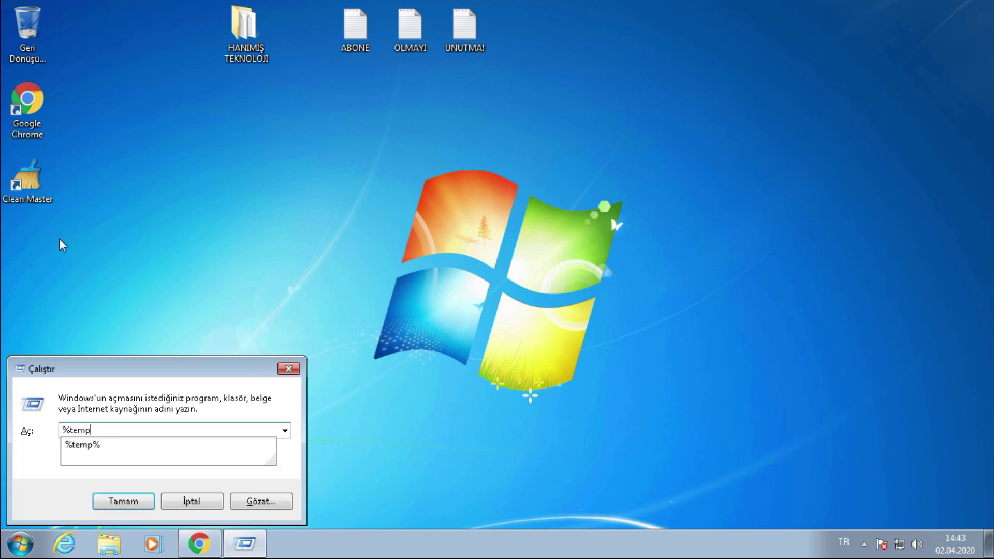
{"action": "key", "text": "Down"}
{"action": "key", "text": "Return"}
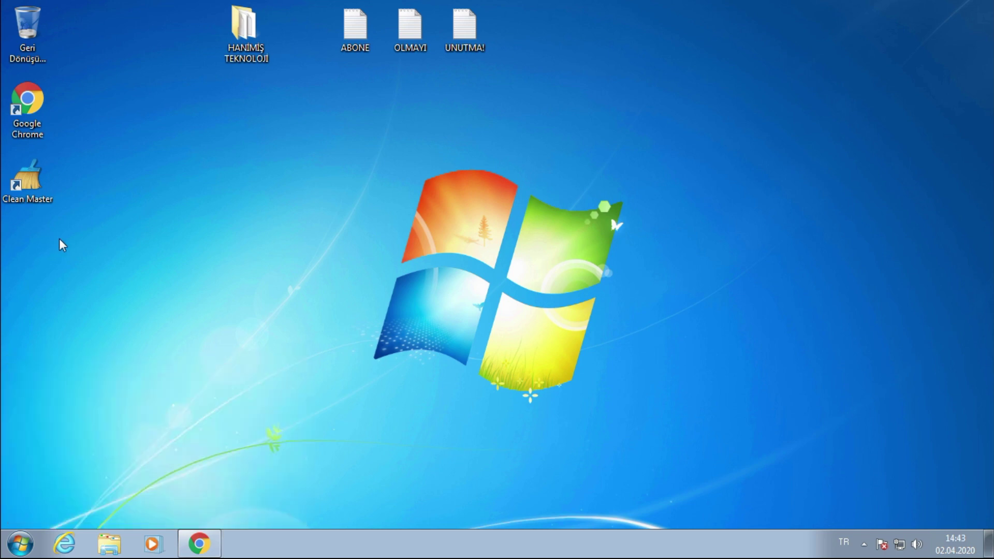
Step: Delete all files and folders in the user's Temp folder, skipping the file in use, and close the folder window
{"action": "key", "text": "ctrl+a"}
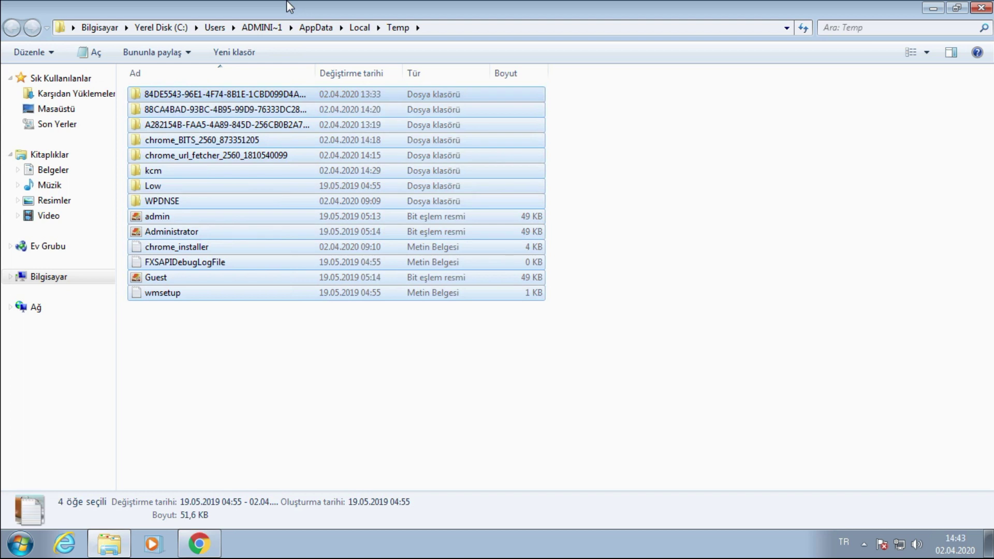
{"action": "right_click", "coordinate": [310, 163]}
{"action": "left_click", "coordinate": [340, 306]}
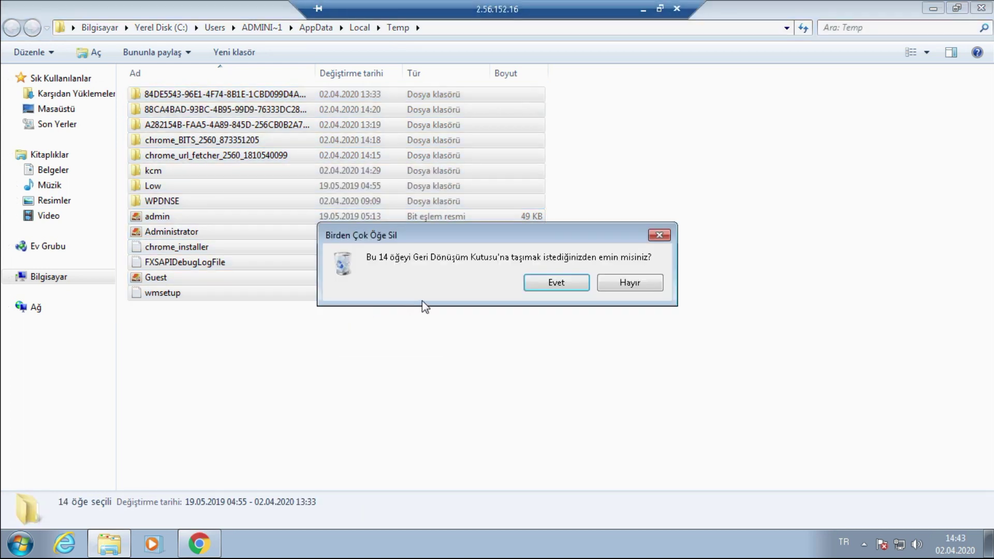
{"action": "left_click", "coordinate": [566, 285]}
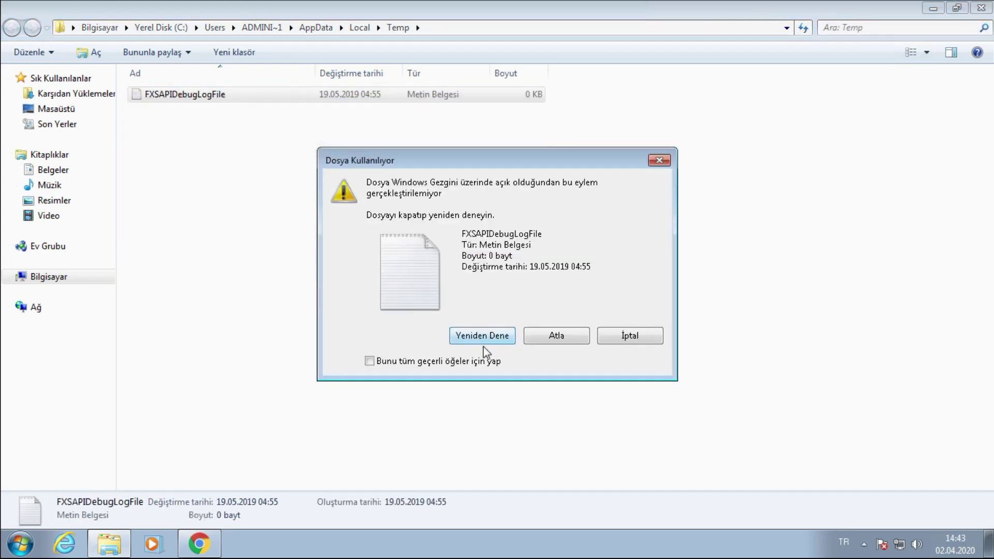
{"action": "left_click", "coordinate": [552, 336]}
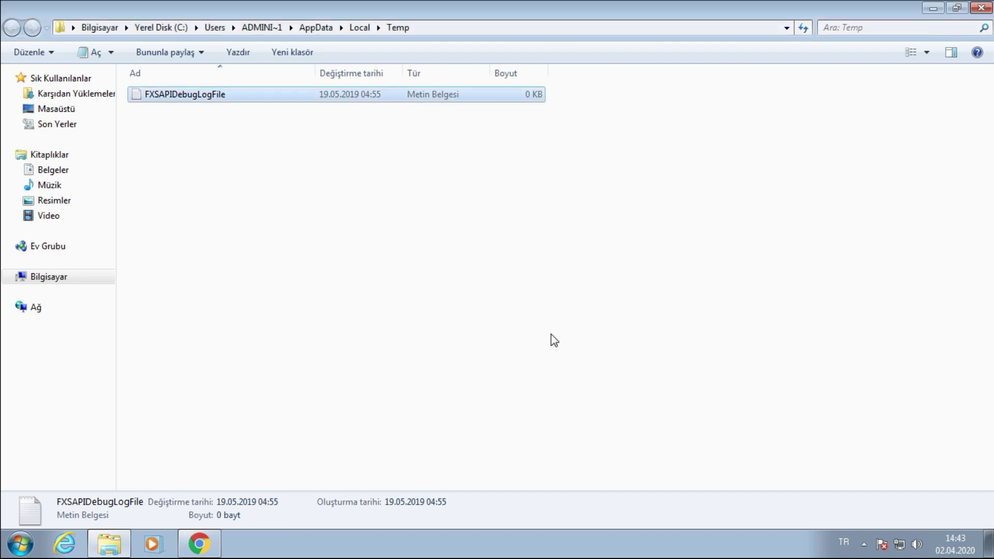
{"action": "left_click", "coordinate": [981, 7]}
Step: Empty the Recycle Bin to permanently remove the deleted temporary files
{"action": "right_click", "coordinate": [27, 39]}
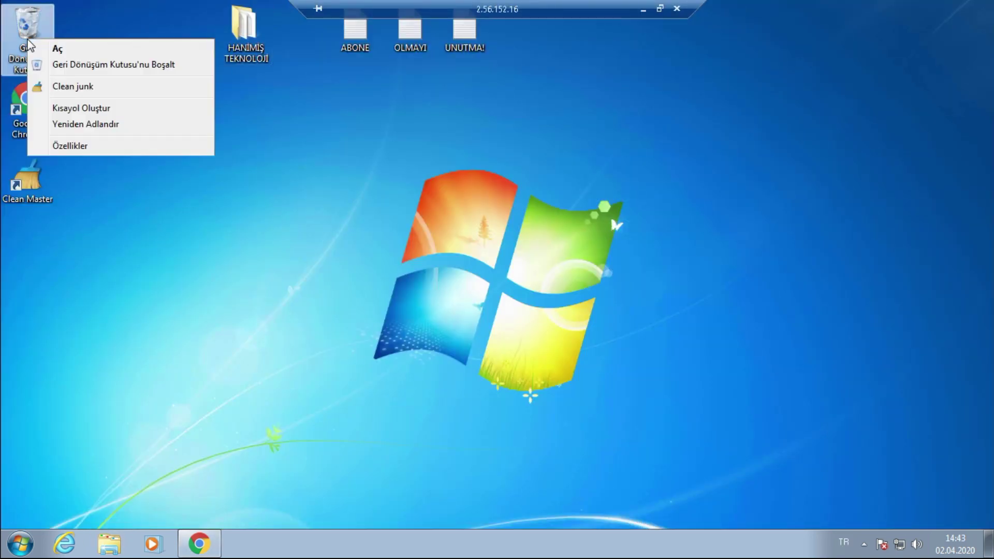
{"action": "left_click", "coordinate": [107, 64]}
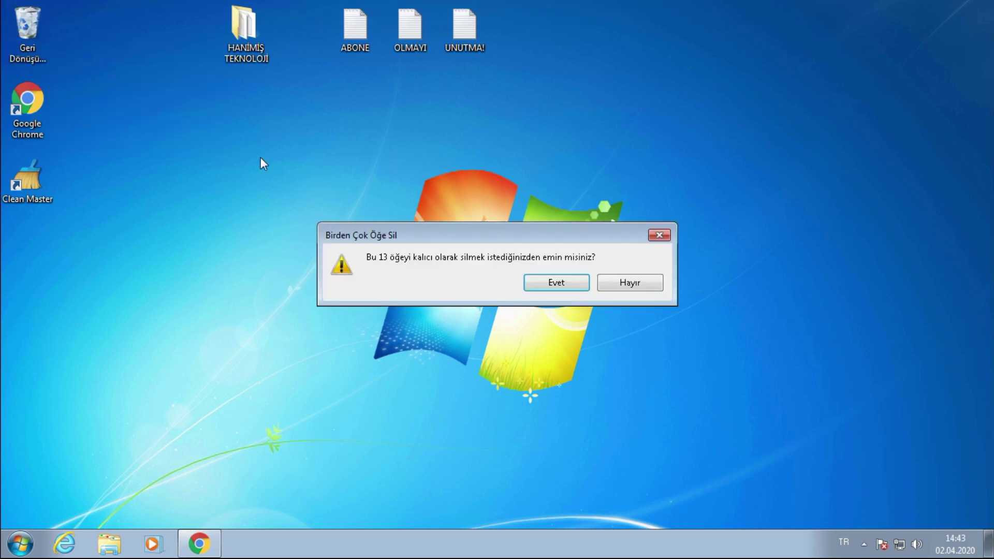
{"action": "left_click", "coordinate": [554, 283]}
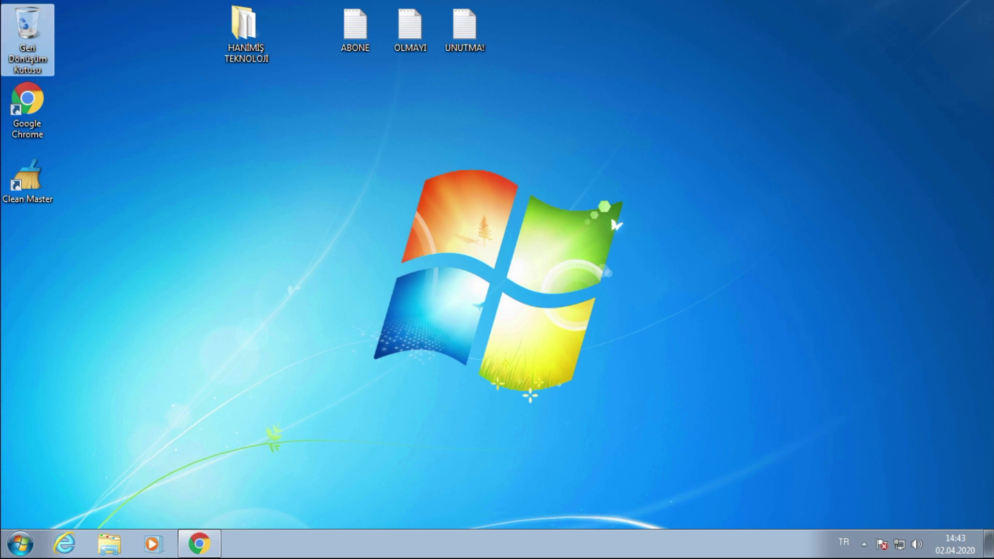
Step: Launch System Configuration with the search "msconfig" and disable all startup items
{"action": "left_click", "coordinate": [16, 548]}
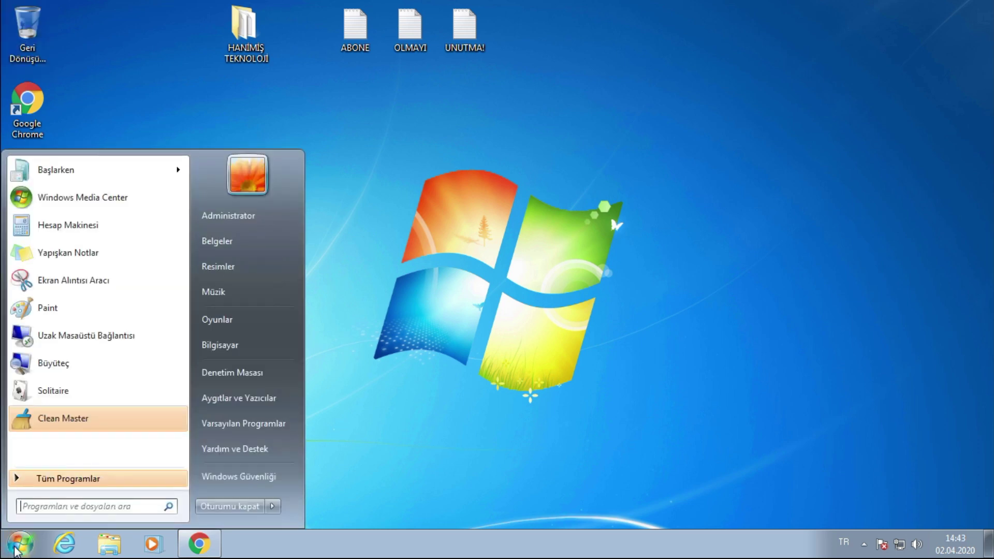
{"action": "type", "text": "msconfig"}
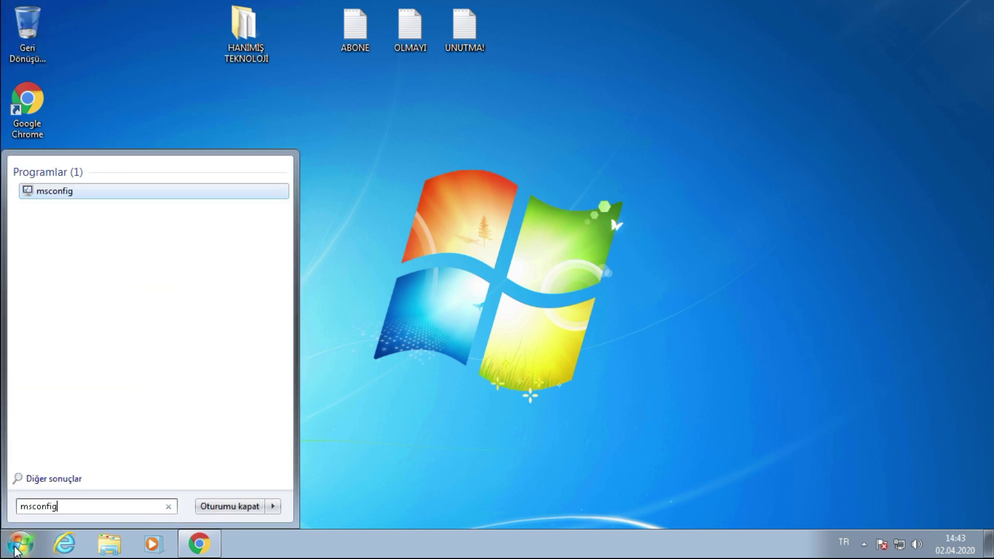
{"action": "left_click", "coordinate": [52, 190]}
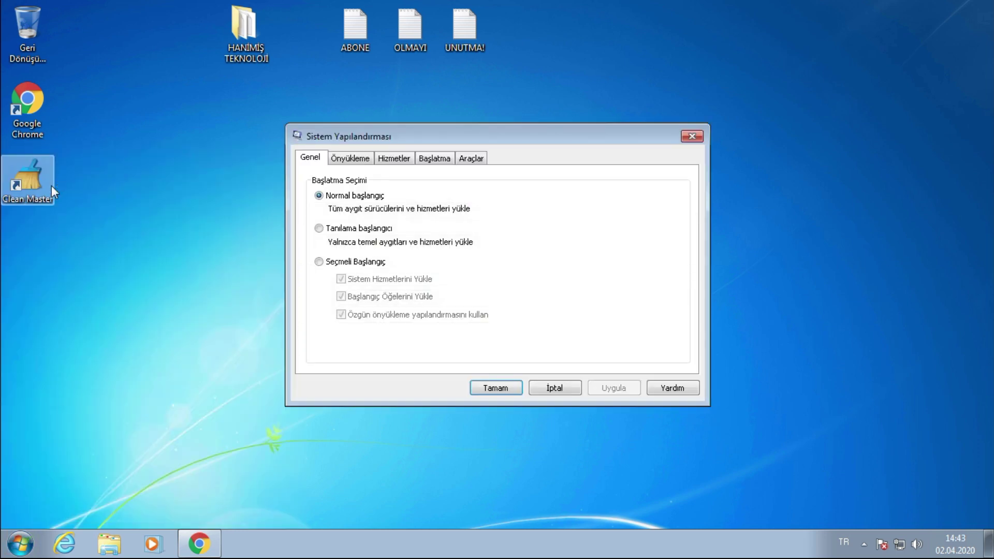
{"action": "left_click", "coordinate": [432, 161]}
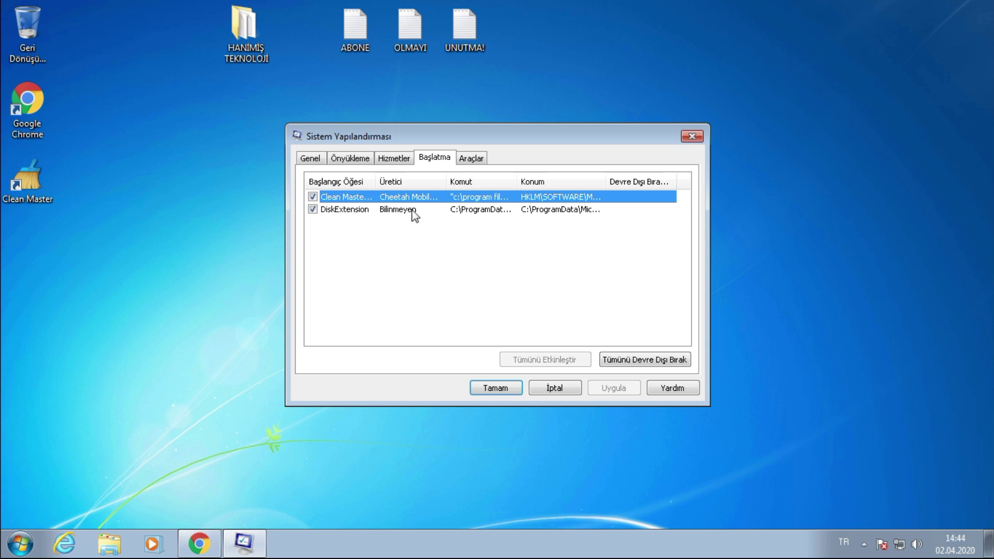
{"action": "left_click", "coordinate": [636, 360]}
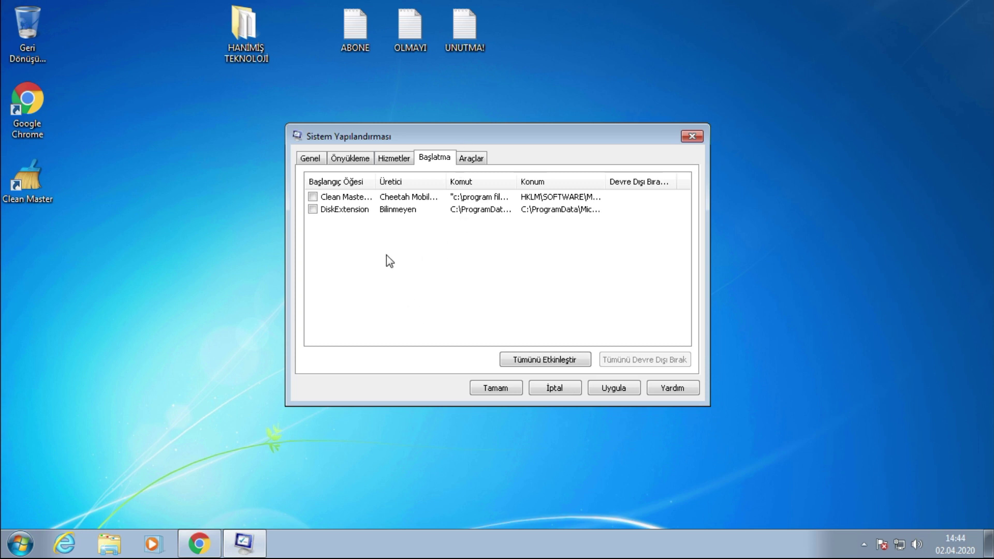
Step: Examine the Clean Master and DiskExtension entries in the startup list
{"action": "left_click", "coordinate": [413, 199]}
{"action": "left_click", "coordinate": [412, 211]}
{"action": "left_click", "coordinate": [415, 195]}
{"action": "left_click", "coordinate": [431, 210]}
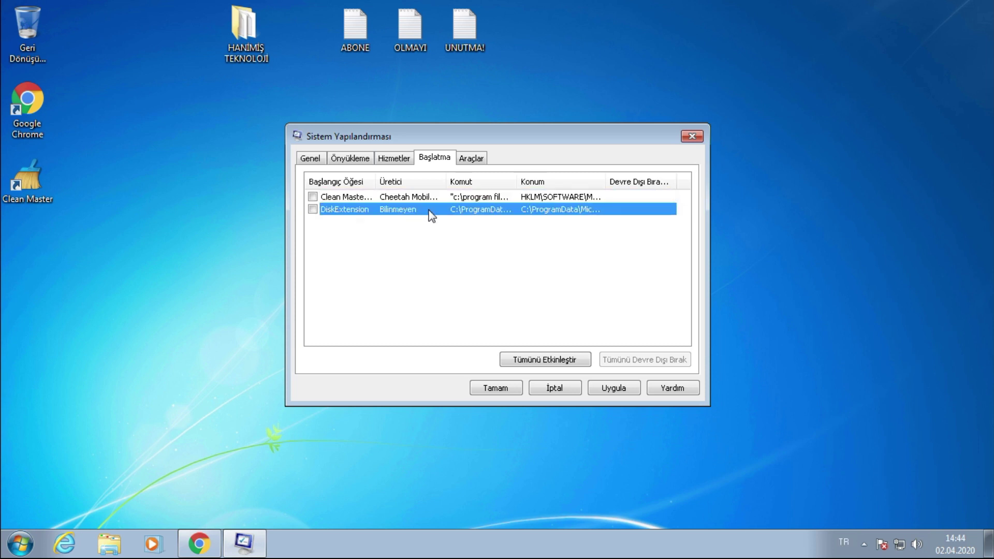
{"action": "left_click", "coordinate": [434, 198]}
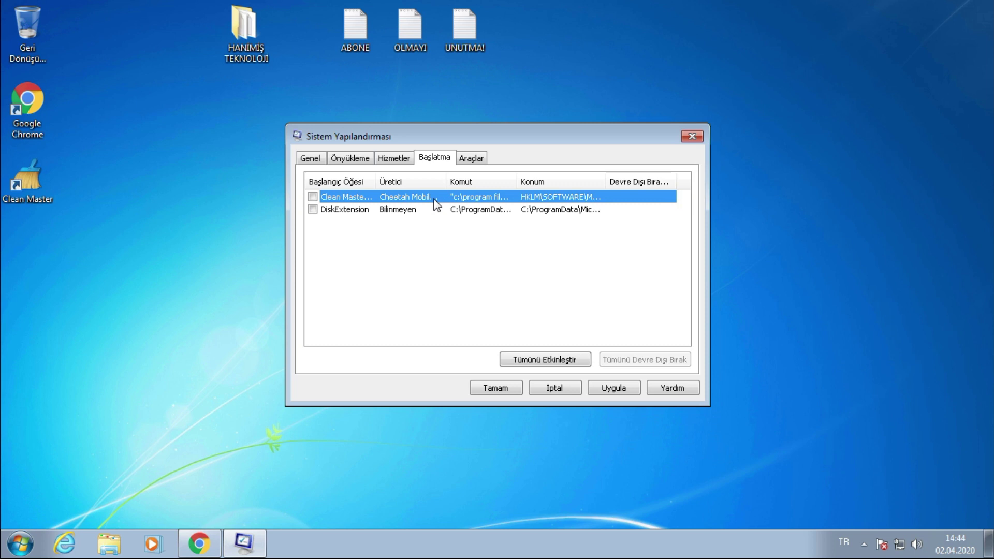
{"action": "left_click", "coordinate": [435, 211]}
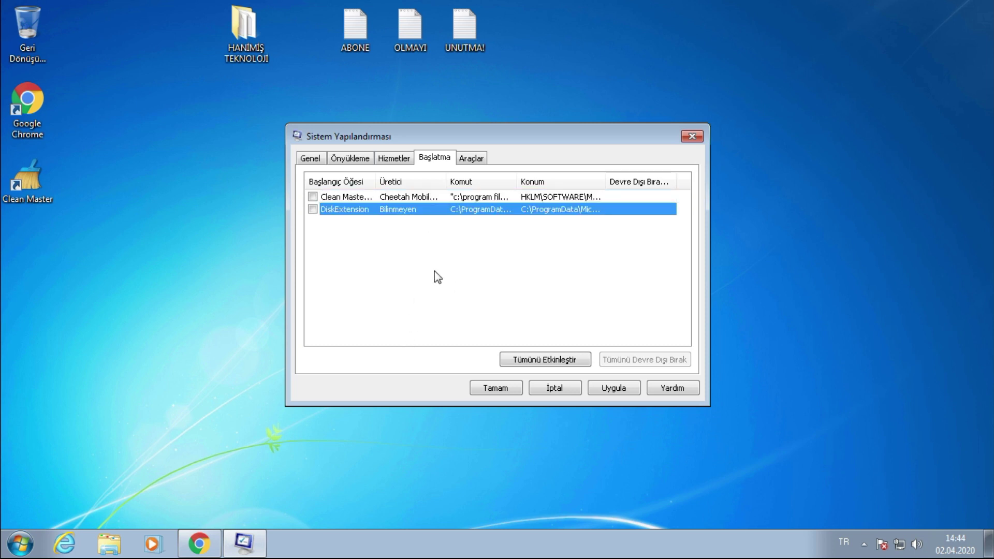
{"action": "left_click", "coordinate": [418, 313]}
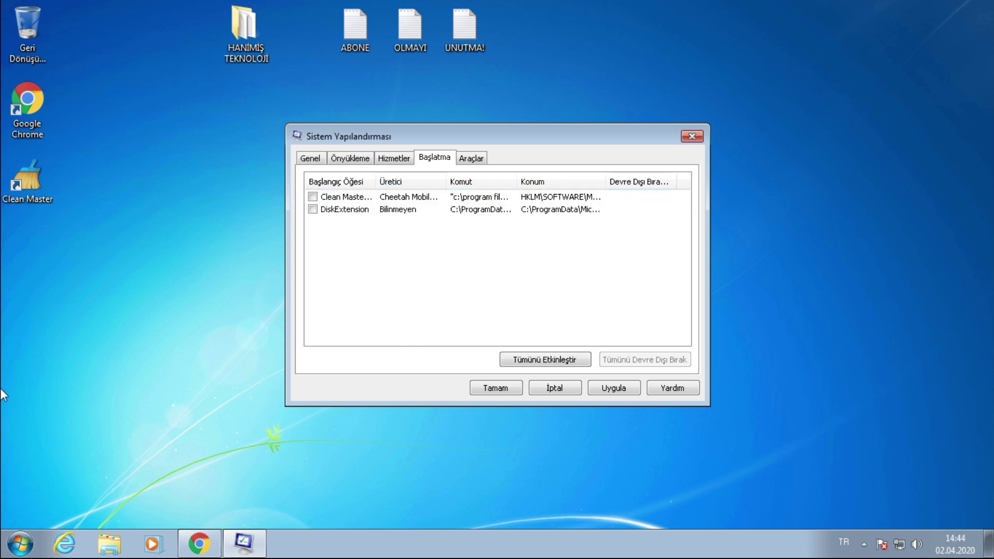
{"action": "left_click_drag", "start_coordinate": [372, 259], "coordinate": [401, 185]}
{"action": "left_click", "coordinate": [420, 288]}
Step: Re-enable the DiskExtension startup item and disable it again
{"action": "left_click", "coordinate": [306, 208]}
{"action": "left_click", "coordinate": [312, 209]}
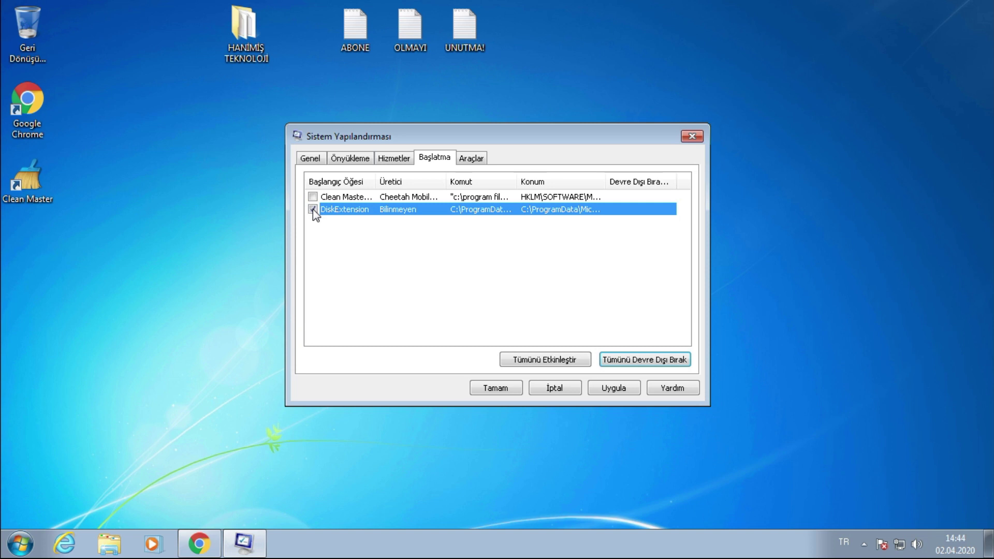
{"action": "left_click", "coordinate": [312, 209]}
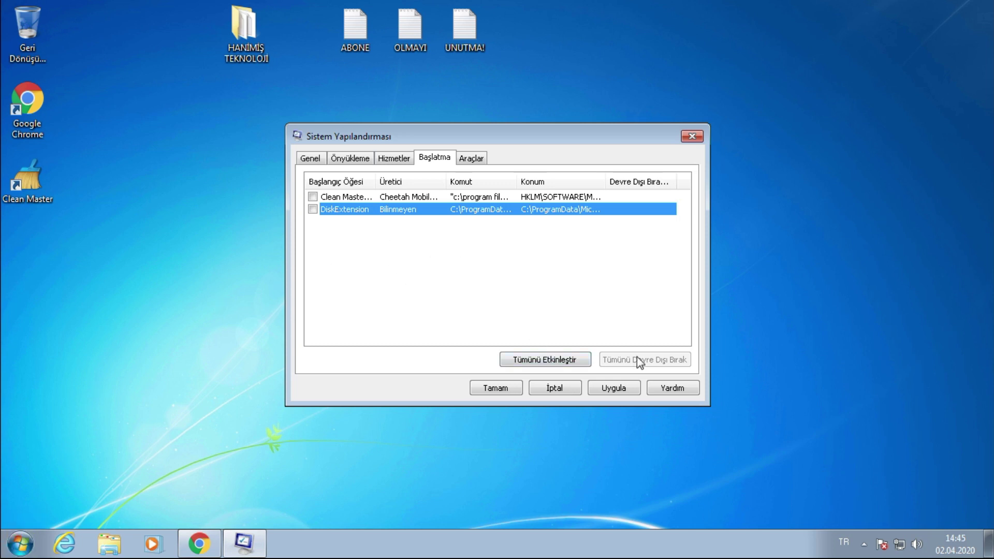
Step: Hide all Microsoft services, disable all the remaining services, and close System Configuration
{"action": "left_click", "coordinate": [392, 160]}
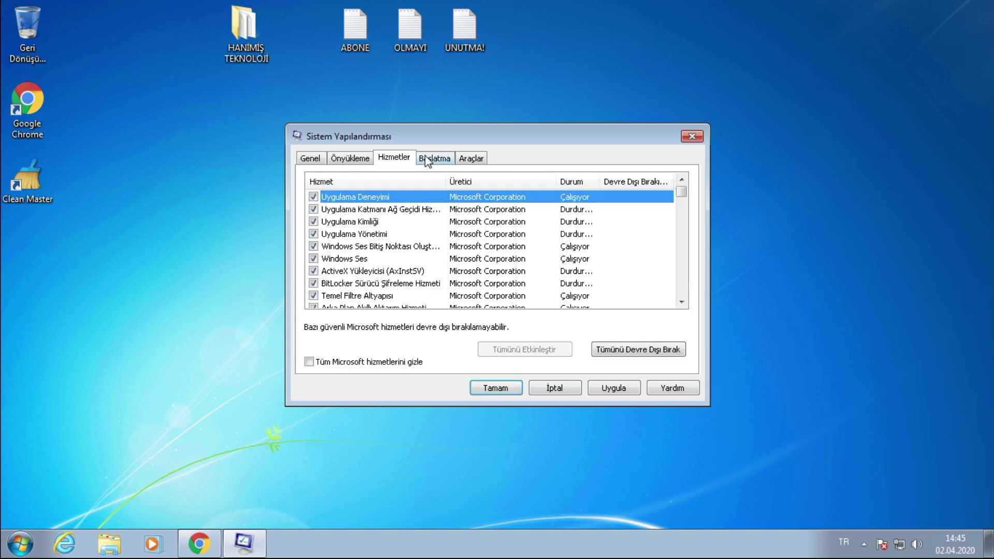
{"action": "left_click", "coordinate": [308, 364]}
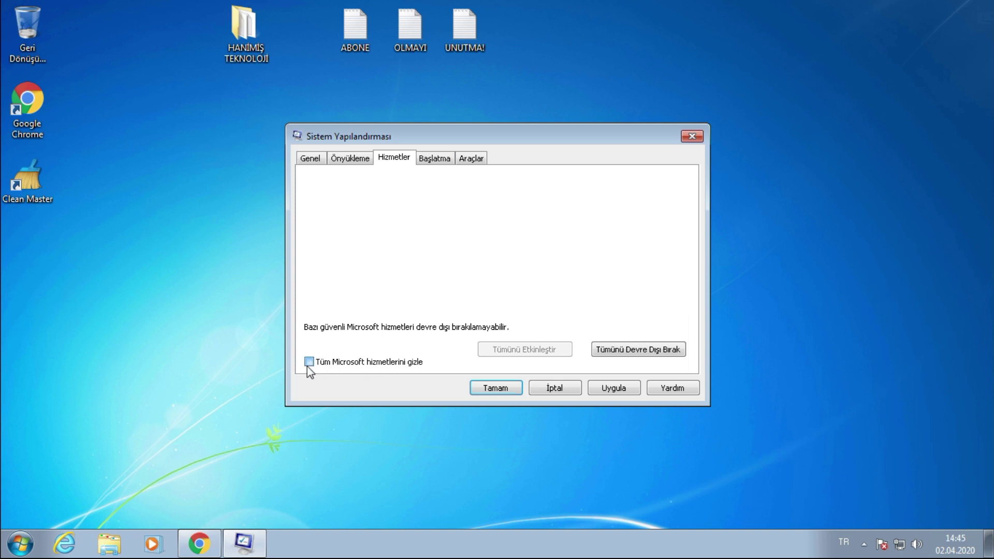
{"action": "left_click_drag", "start_coordinate": [374, 288], "coordinate": [390, 166]}
{"action": "left_click", "coordinate": [672, 357]}
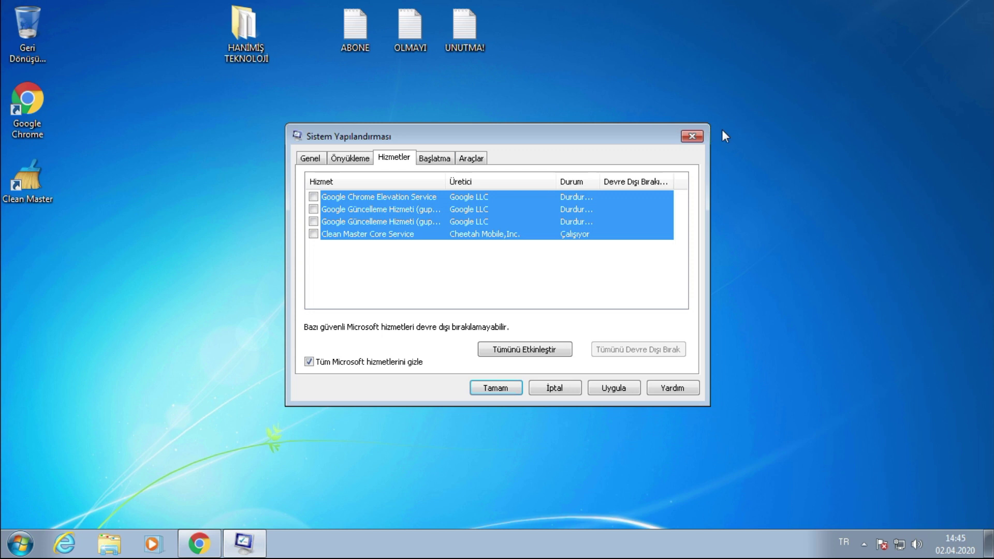
{"action": "left_click", "coordinate": [700, 135]}
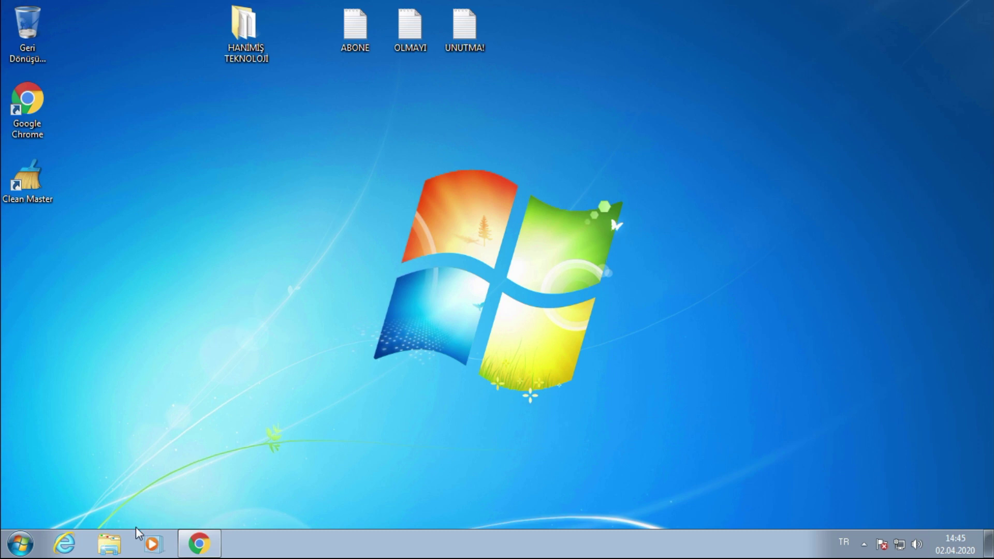
Step: Open the properties of local disk C: from Computer (Bilgisayar) and start Disk Cleanup (Diski Temizle)
{"action": "left_click", "coordinate": [4, 545]}
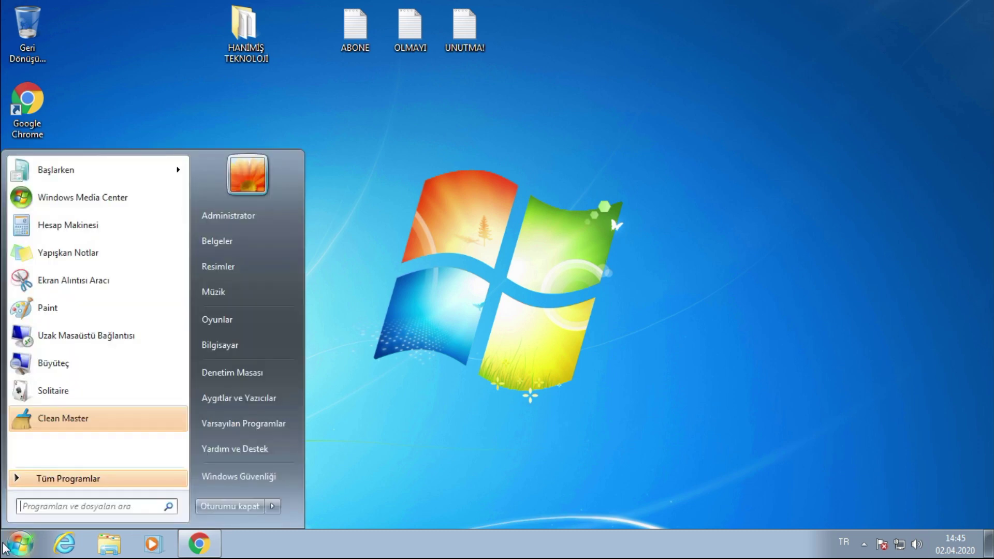
{"action": "left_click", "coordinate": [222, 346]}
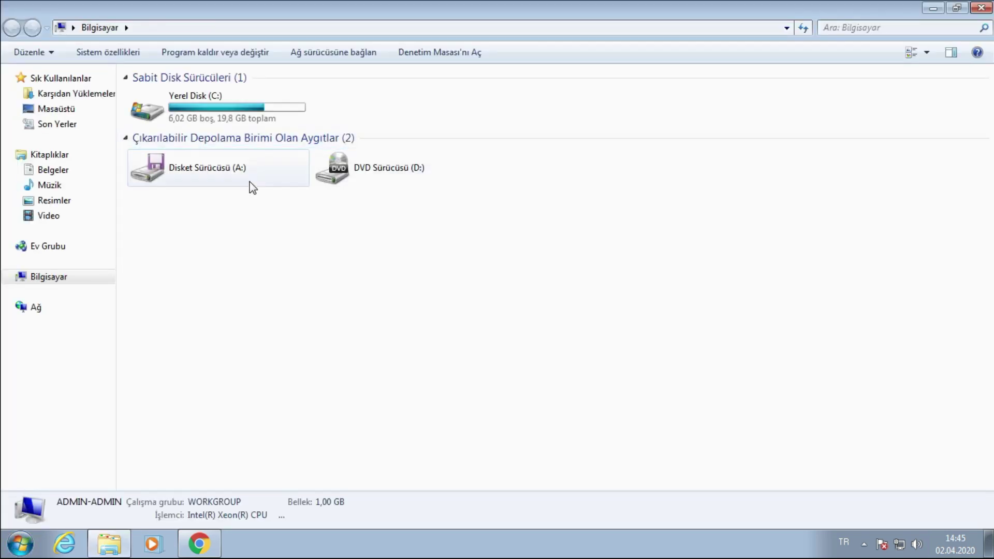
{"action": "left_click", "coordinate": [221, 119]}
{"action": "right_click", "coordinate": [221, 119]}
{"action": "left_click", "coordinate": [259, 323]}
{"action": "left_click", "coordinate": [429, 366]}
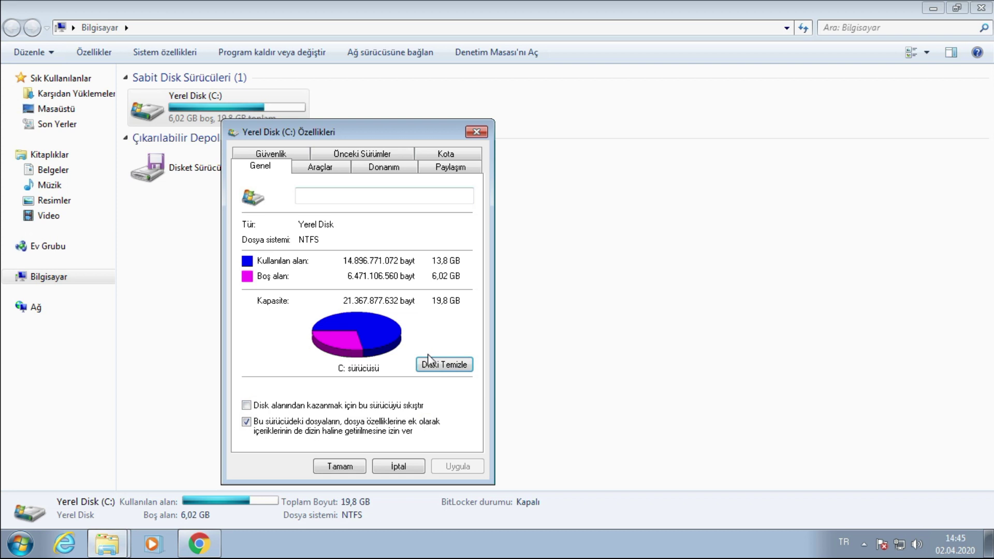
Step: Move the C: properties window and the Disk Cleanup progress window apart while the drive is being scanned
{"action": "left_click_drag", "start_coordinate": [363, 135], "coordinate": [653, 135]}
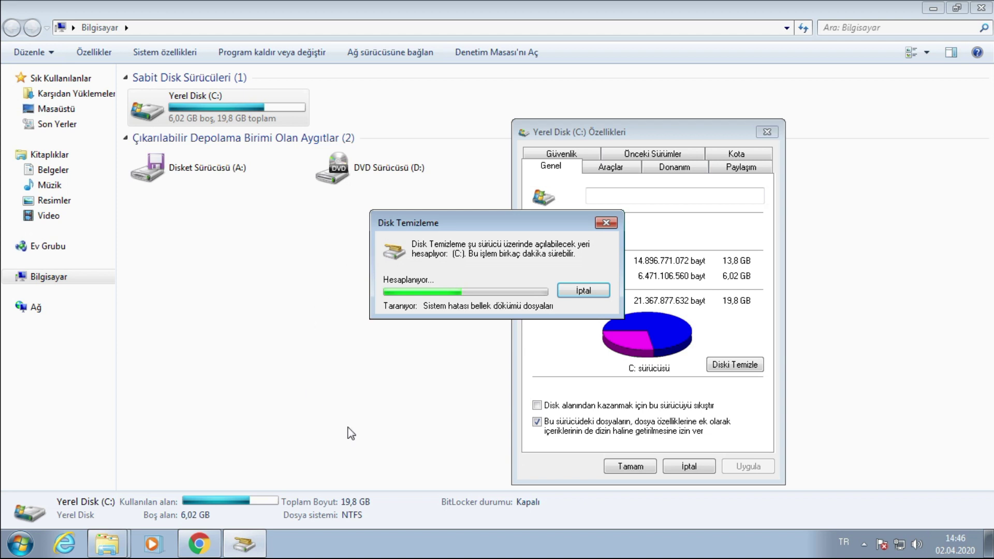
{"action": "left_click", "coordinate": [692, 280]}
{"action": "left_click", "coordinate": [443, 279]}
{"action": "left_click_drag", "start_coordinate": [480, 222], "coordinate": [231, 384]}
{"action": "left_click", "coordinate": [247, 337]}
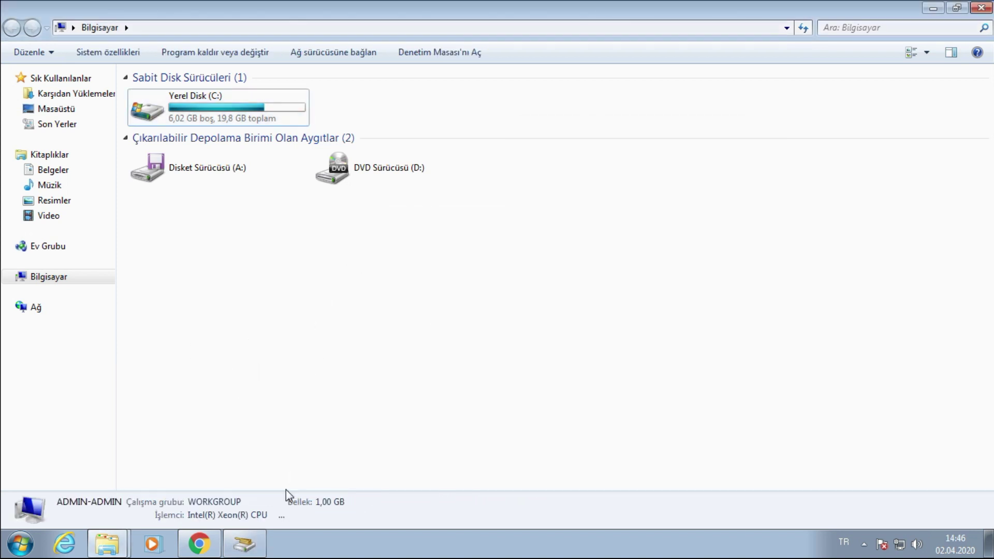
{"action": "left_click", "coordinate": [253, 549]}
Step: Check the used and free space of local disk C: in its properties, and close the properties window
{"action": "left_click", "coordinate": [453, 346]}
{"action": "left_click", "coordinate": [289, 118]}
{"action": "left_click", "coordinate": [455, 109]}
{"action": "left_click", "coordinate": [218, 106]}
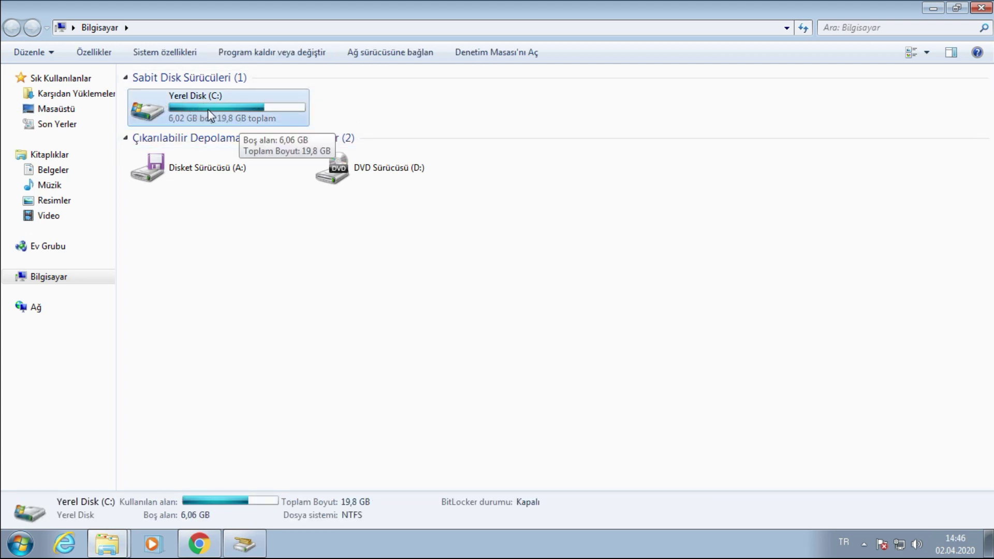
{"action": "left_click", "coordinate": [508, 110]}
{"action": "right_click", "coordinate": [410, 108]}
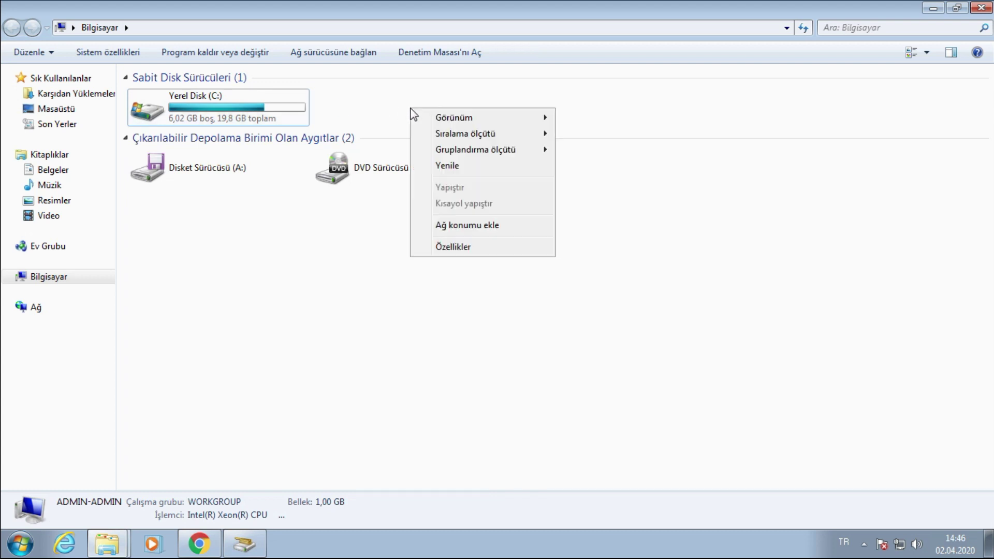
{"action": "left_click", "coordinate": [358, 106]}
{"action": "left_click", "coordinate": [277, 115]}
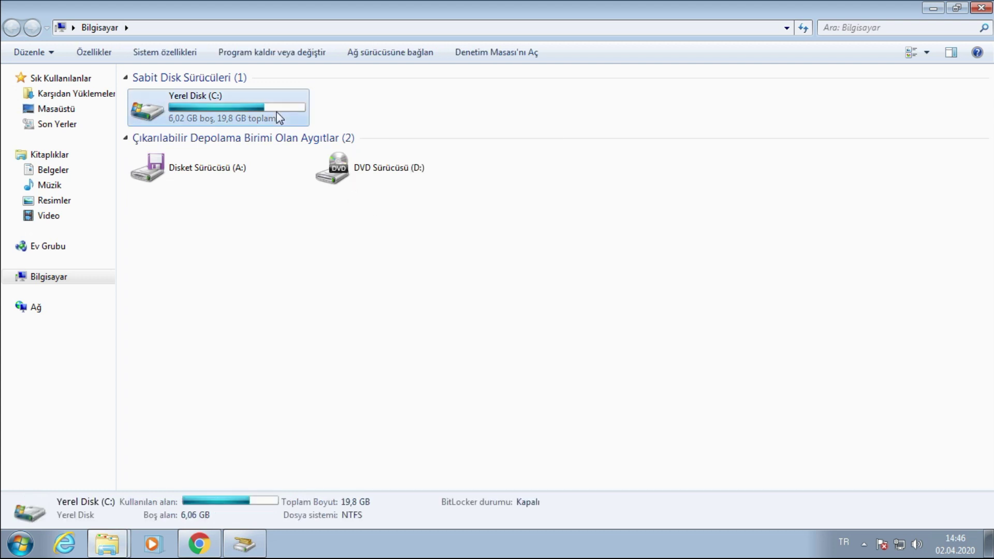
{"action": "right_click", "coordinate": [277, 113]}
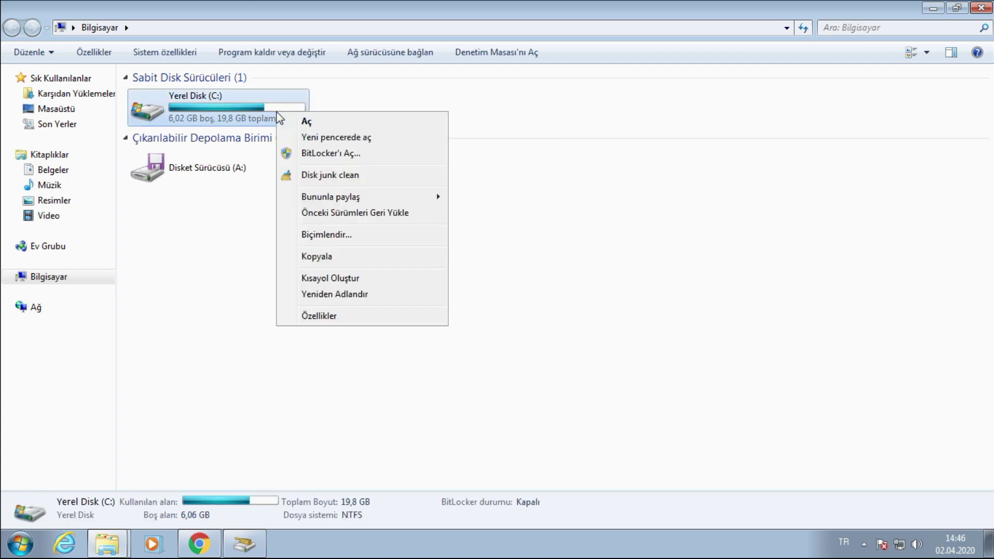
{"action": "left_click", "coordinate": [336, 321]}
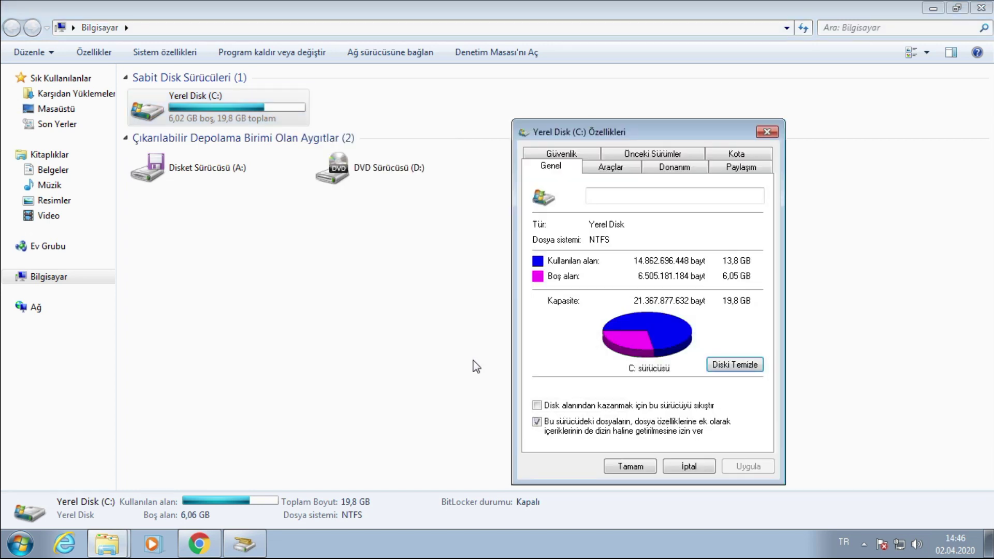
{"action": "left_click", "coordinate": [767, 132]}
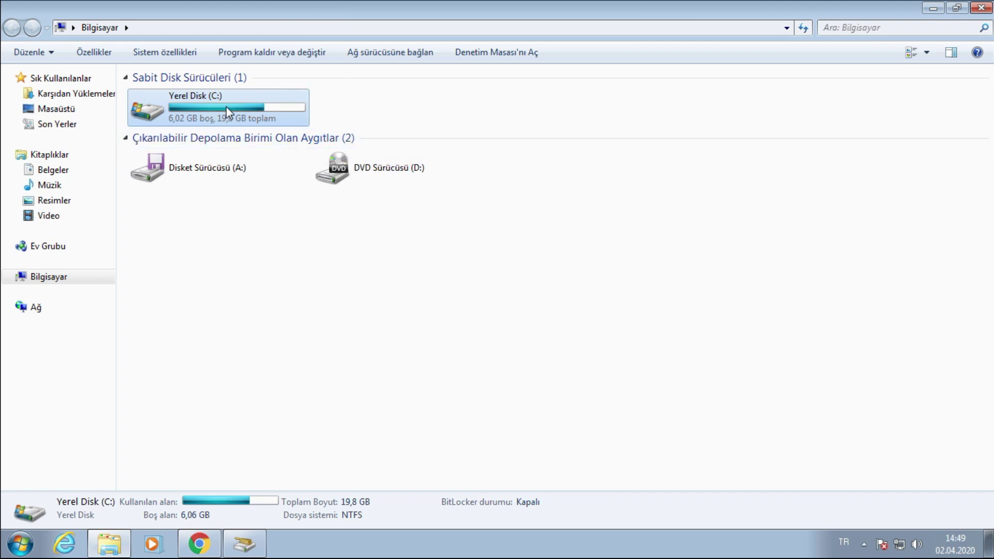
Step: Try to run an error check on local disk C: with bad-sector scanning and repair enabled, and decline scheduling it for the next startup
{"action": "right_click", "coordinate": [226, 106]}
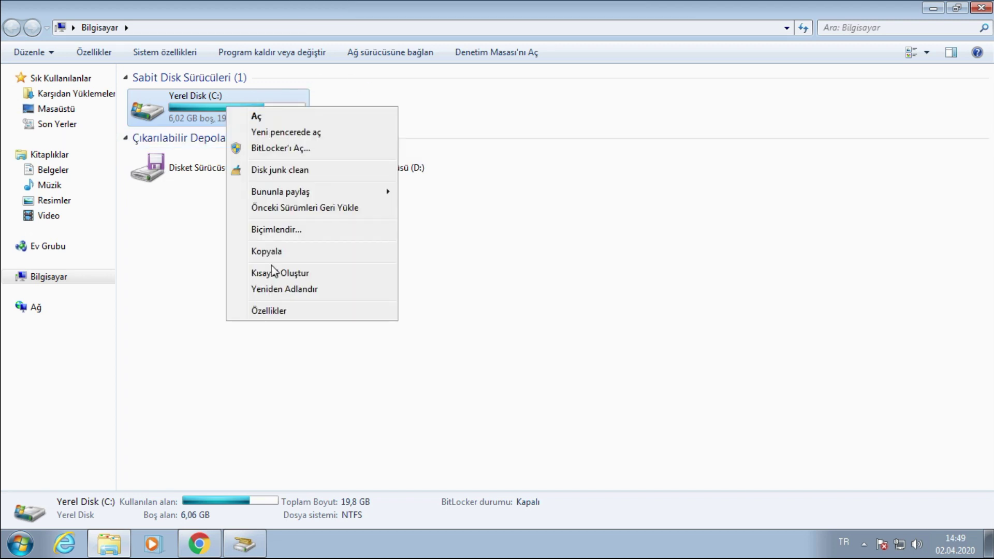
{"action": "left_click", "coordinate": [290, 313]}
{"action": "left_click", "coordinate": [320, 159]}
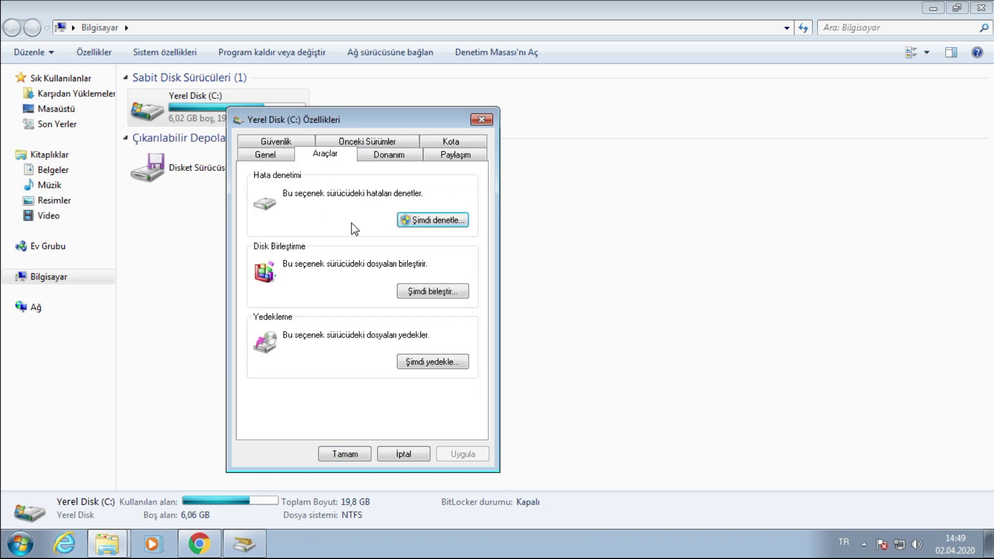
{"action": "left_click", "coordinate": [446, 222]}
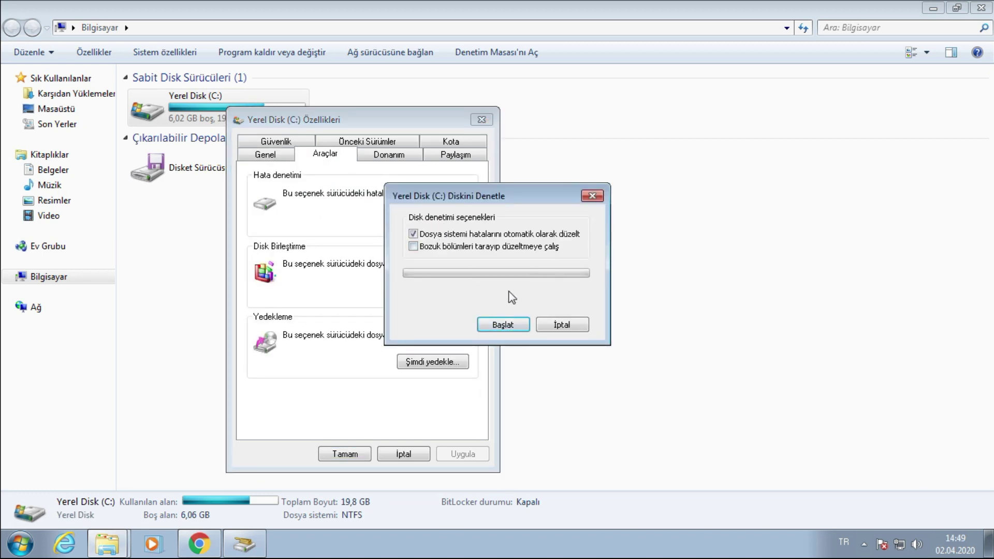
{"action": "left_click", "coordinate": [460, 247]}
{"action": "left_click", "coordinate": [493, 322]}
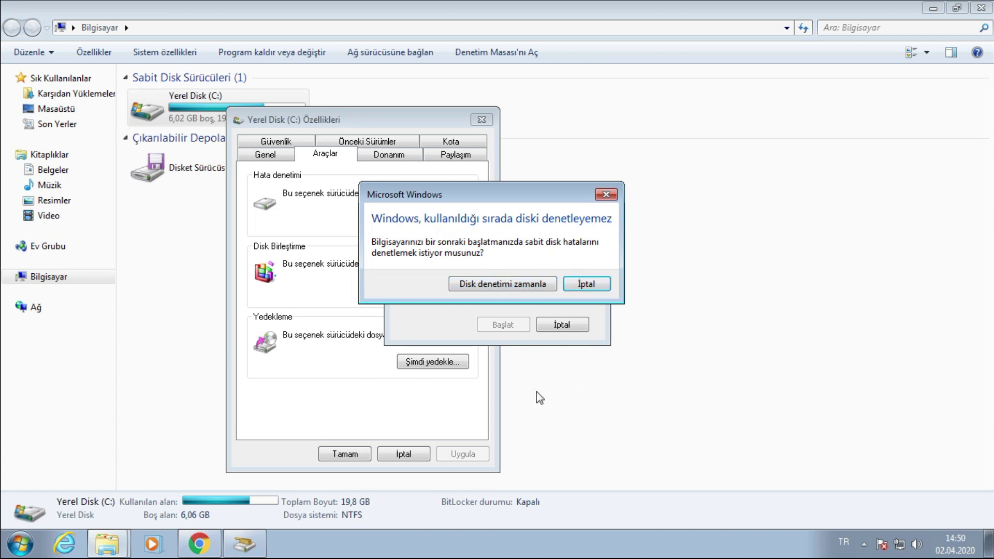
{"action": "left_click", "coordinate": [591, 286]}
Step: Reopen and dismiss the disk check options, and close the C: properties and the Computer (Bilgisayar) window
{"action": "left_click", "coordinate": [431, 224]}
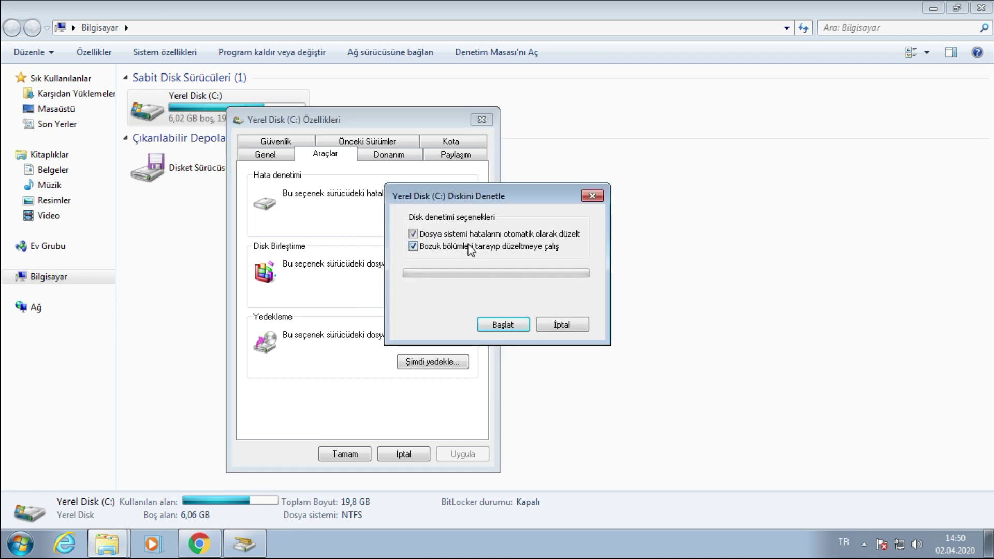
{"action": "key", "text": "Escape"}
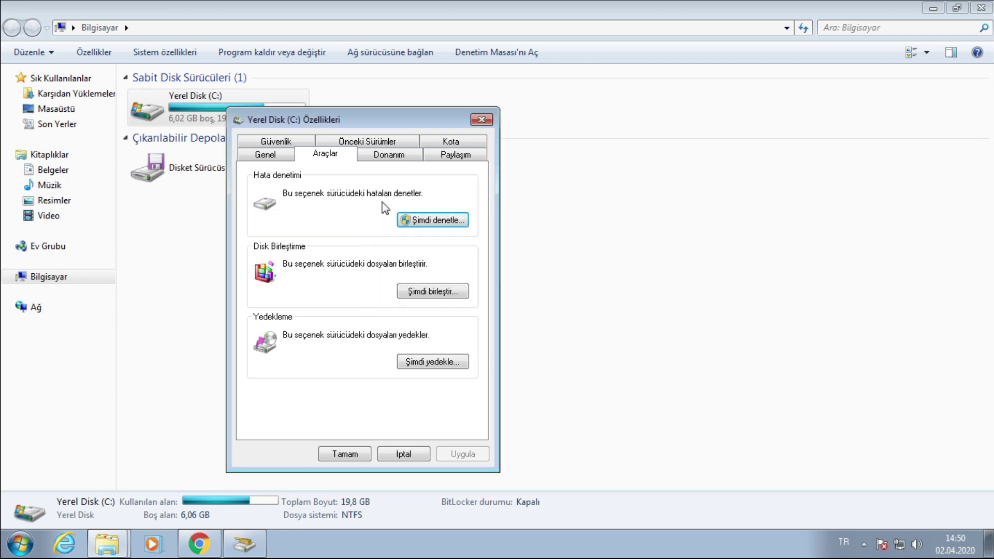
{"action": "left_click", "coordinate": [431, 222]}
{"action": "left_click", "coordinate": [482, 119]}
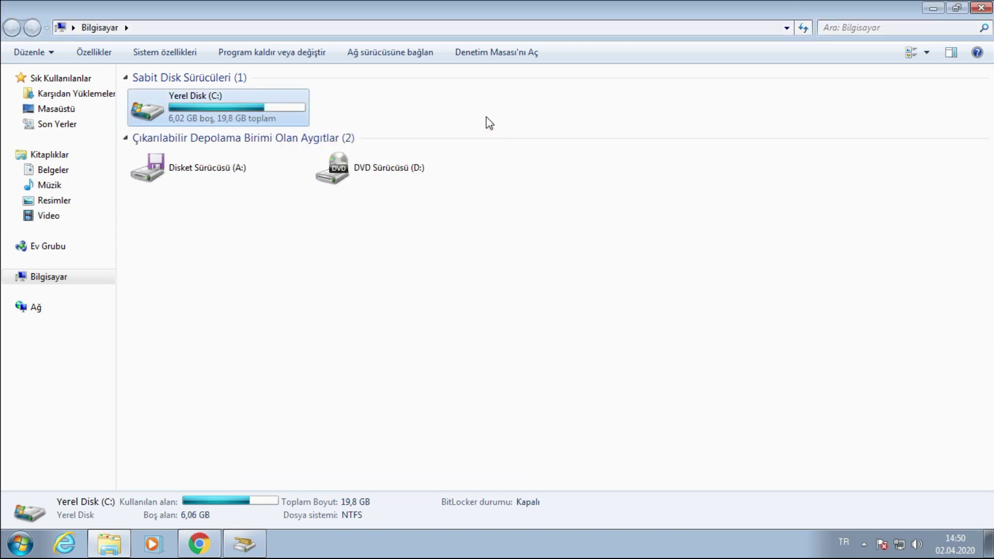
{"action": "left_click", "coordinate": [982, 9]}
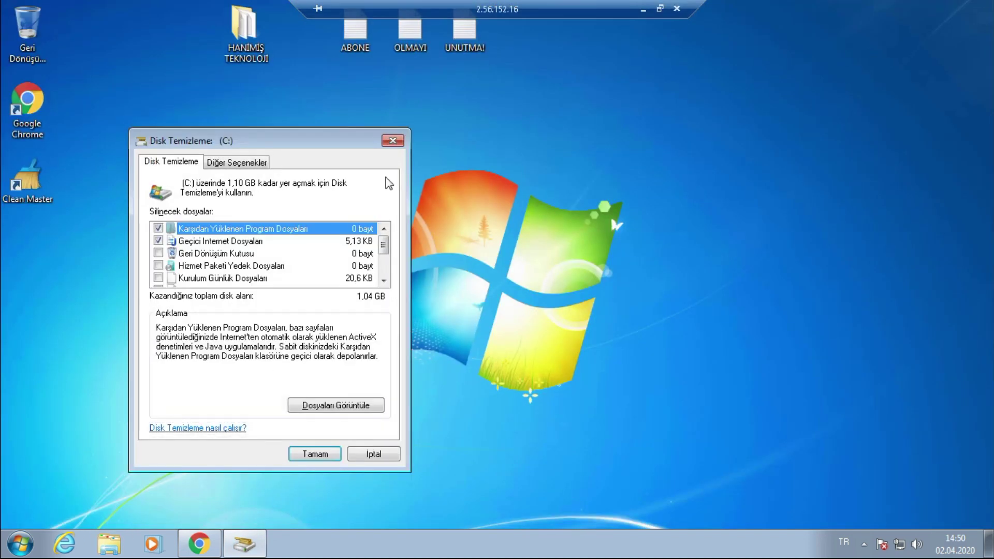
Step: Move the Disk Cleanup (Disk Temizleme) window nearer the screen's center and mark every remaining file category for deletion
{"action": "scroll", "coordinate": [248, 248], "scroll_direction": "down", "scroll_amount": 2}
{"action": "scroll", "coordinate": [248, 245], "scroll_direction": "up", "scroll_amount": 2}
{"action": "left_click_drag", "start_coordinate": [168, 132], "coordinate": [297, 107]}
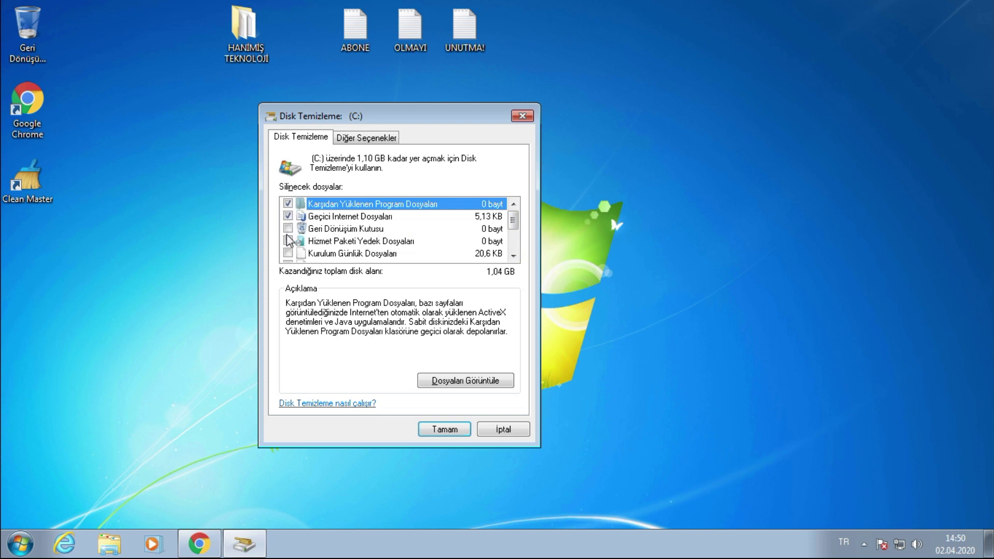
{"action": "scroll", "coordinate": [295, 228], "scroll_direction": "down", "scroll_amount": 2}
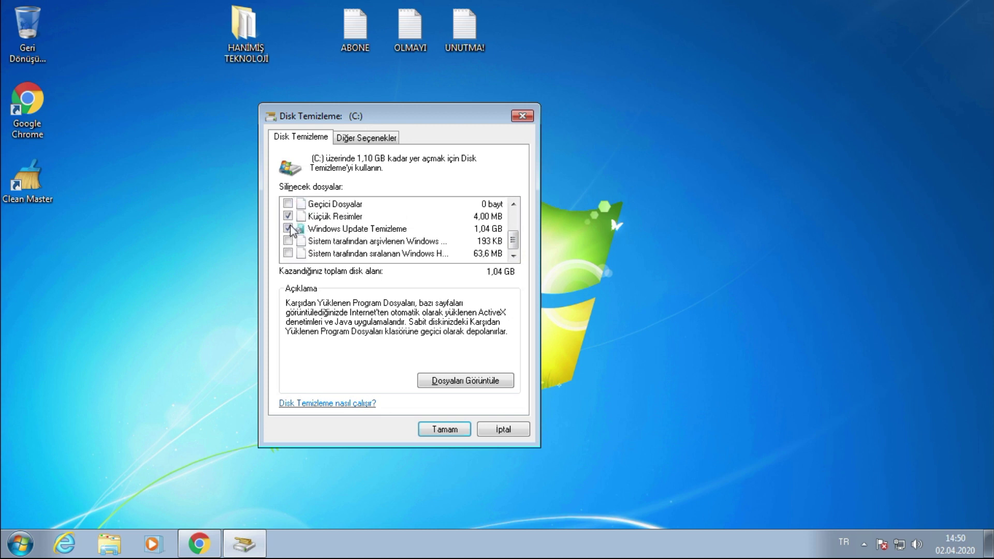
{"action": "left_click", "coordinate": [288, 253]}
{"action": "scroll", "coordinate": [289, 246], "scroll_direction": "up", "scroll_amount": 3}
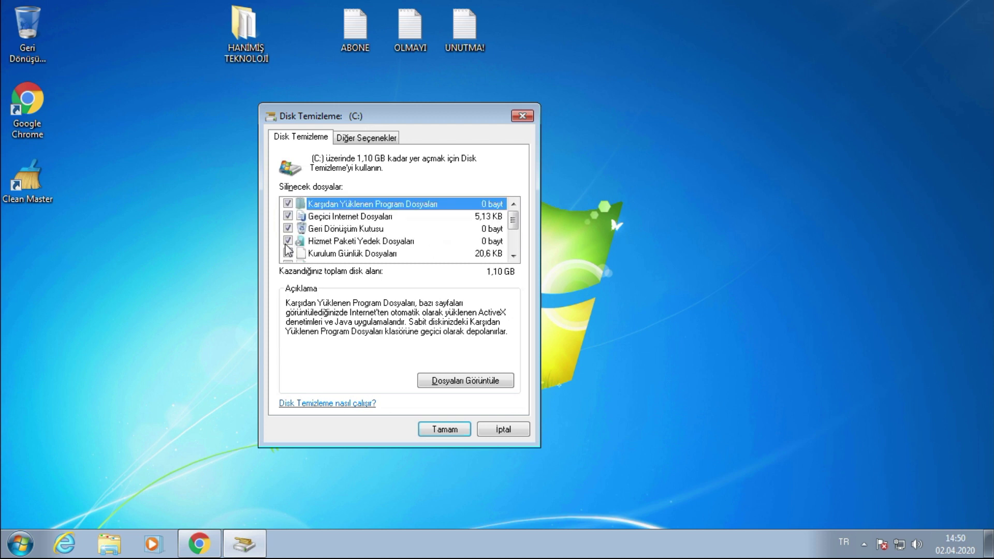
{"action": "scroll", "coordinate": [290, 236], "scroll_direction": "down", "scroll_amount": 3}
{"action": "scroll", "coordinate": [300, 234], "scroll_direction": "up", "scroll_amount": 3}
{"action": "scroll", "coordinate": [292, 235], "scroll_direction": "down", "scroll_amount": 3}
{"action": "scroll", "coordinate": [293, 228], "scroll_direction": "up", "scroll_amount": 3}
{"action": "left_click", "coordinate": [288, 254]}
Step: Open Computer (Bilgisayar) and go through the libraries to the downloads folder (Karşıdan Yüklemeler)
{"action": "left_click", "coordinate": [34, 539]}
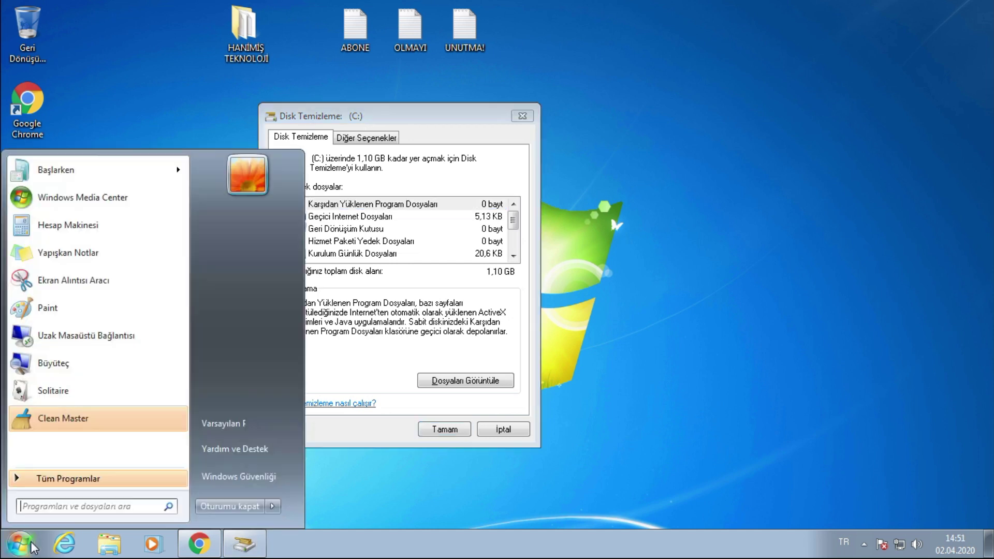
{"action": "left_click", "coordinate": [249, 343]}
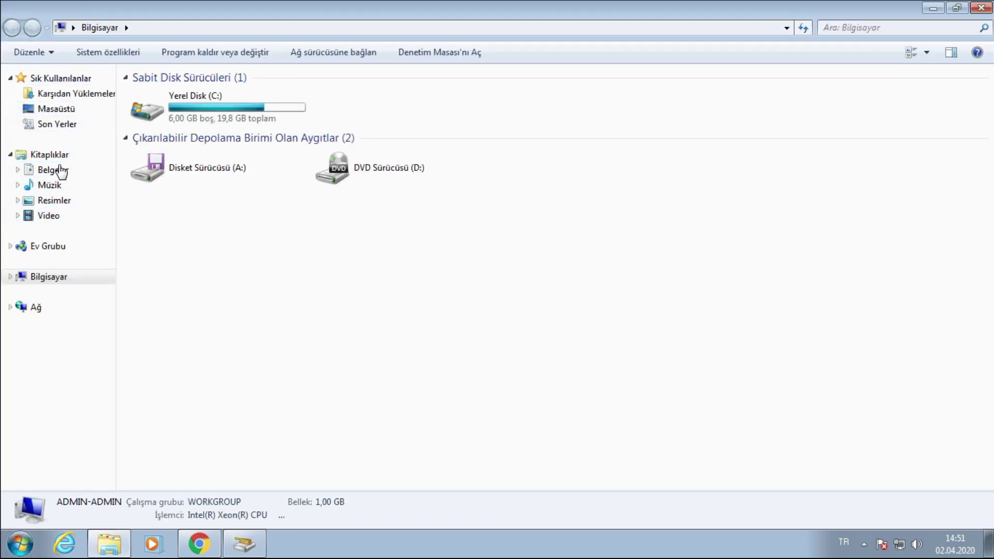
{"action": "left_click", "coordinate": [50, 153]}
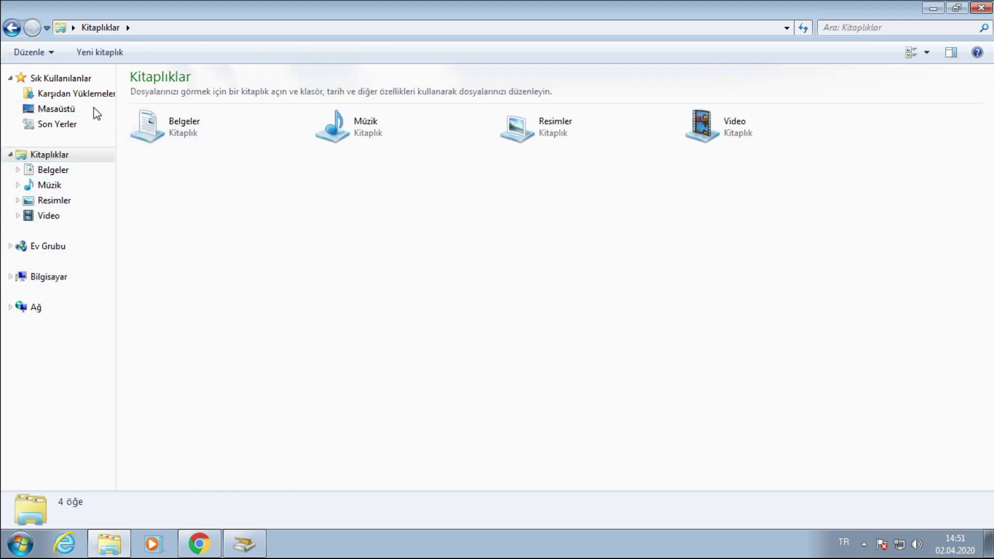
{"action": "left_click", "coordinate": [81, 94]}
{"action": "left_click_drag", "start_coordinate": [568, 274], "coordinate": [118, 64]}
{"action": "left_click", "coordinate": [517, 271]}
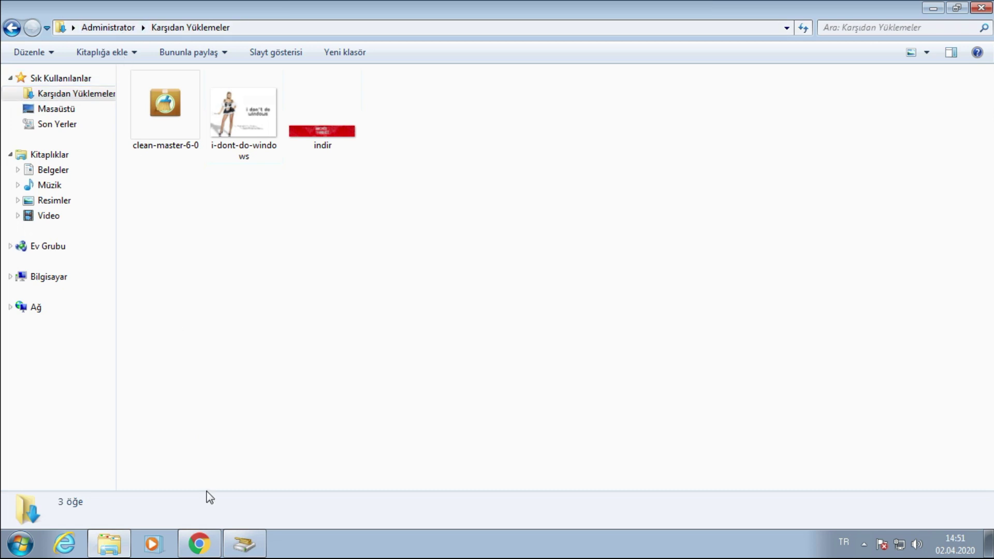
Step: Compare the files in the downloads folder with the Karşıdan Yüklenen Program Dosyaları category in Disk Cleanup
{"action": "left_click", "coordinate": [242, 545]}
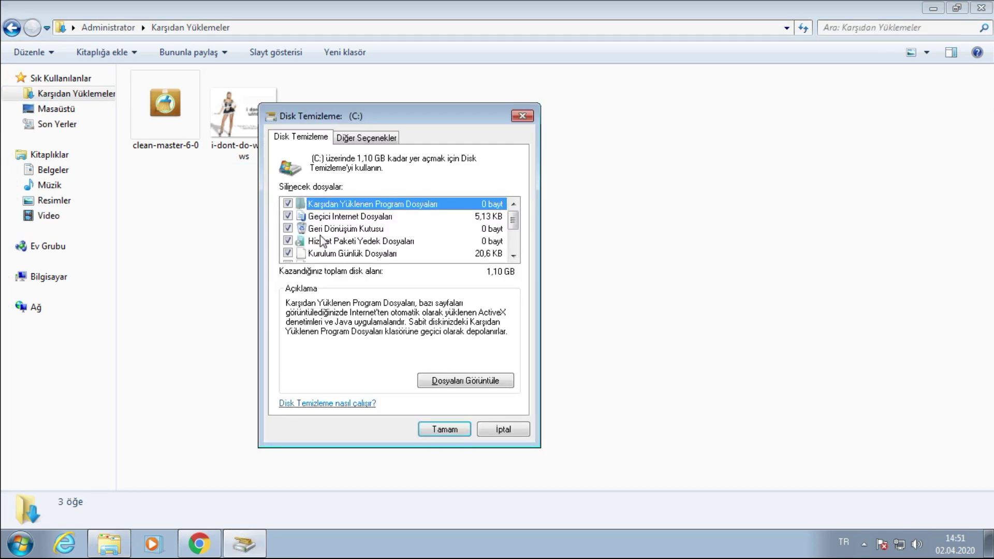
{"action": "left_click", "coordinate": [731, 190]}
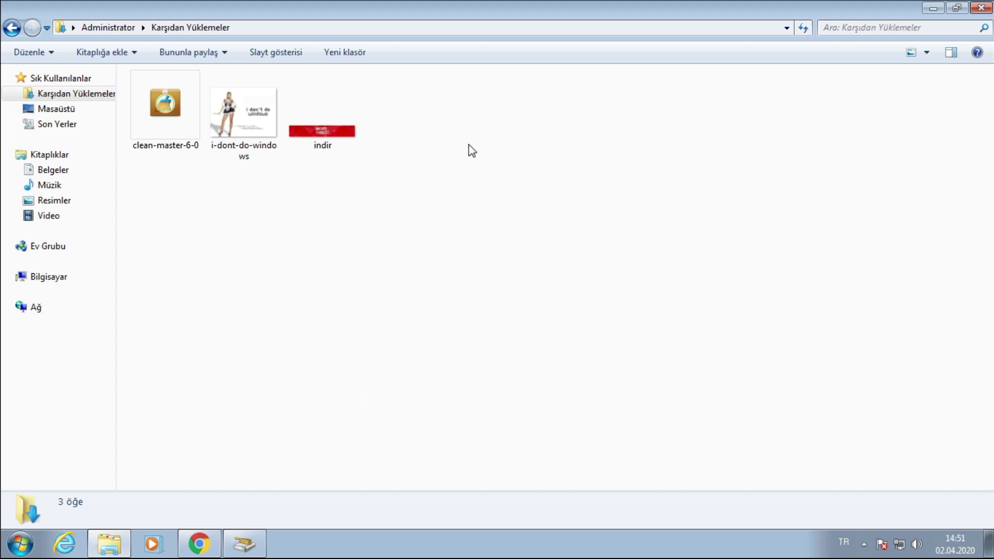
{"action": "left_click_drag", "start_coordinate": [414, 337], "coordinate": [549, 230]}
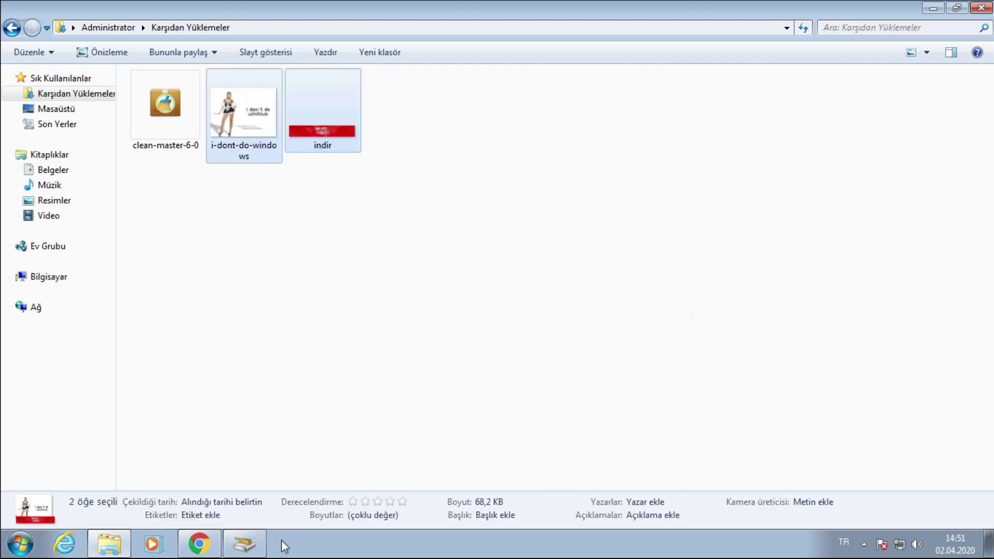
{"action": "left_click", "coordinate": [267, 540]}
{"action": "left_click_drag", "start_coordinate": [205, 245], "coordinate": [351, 239]}
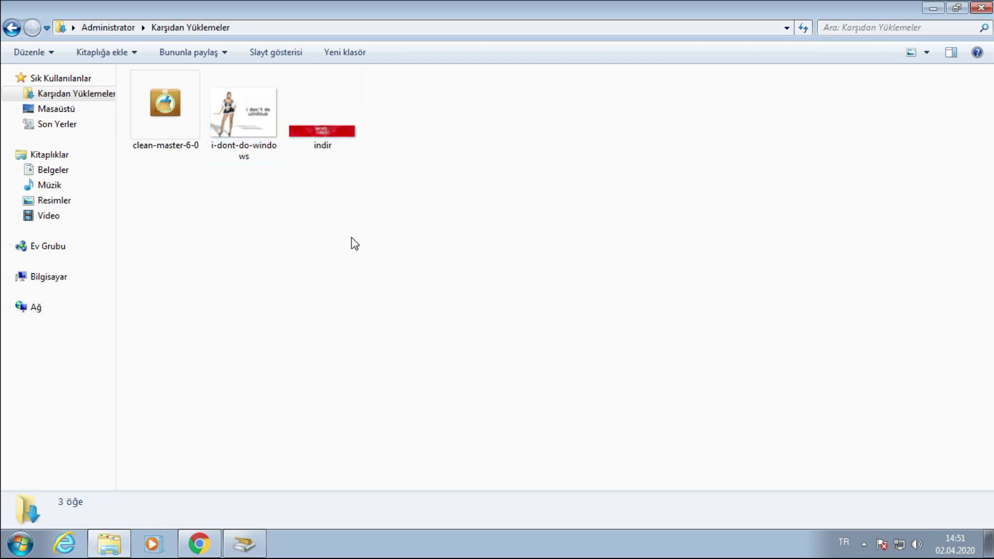
{"action": "left_click", "coordinate": [244, 544]}
{"action": "left_click", "coordinate": [676, 255]}
Step: Return to Disk Cleanup, start cleaning drive C: with all marked categories, and confirm the permanent deletion
{"action": "left_click", "coordinate": [244, 544]}
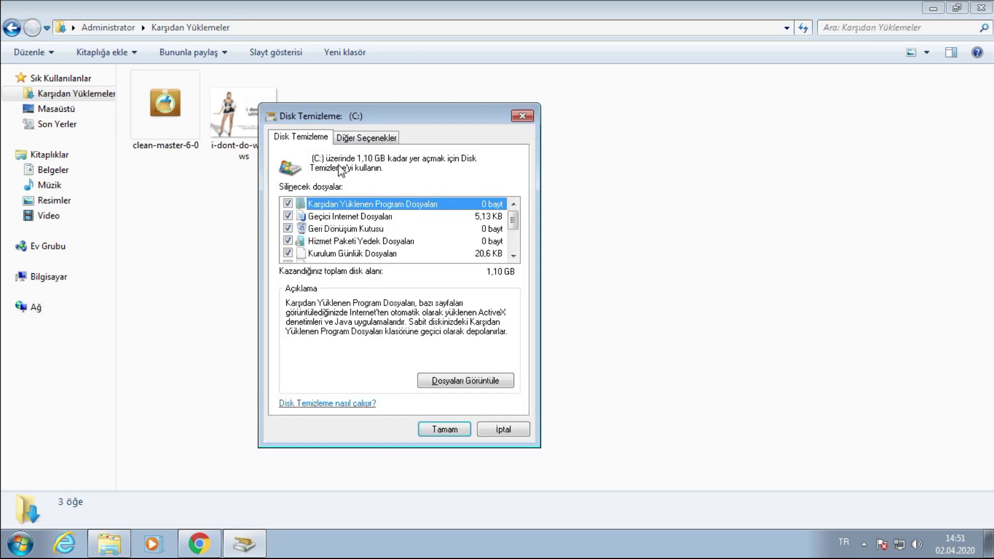
{"action": "left_click", "coordinate": [437, 430]}
{"action": "left_click", "coordinate": [519, 284]}
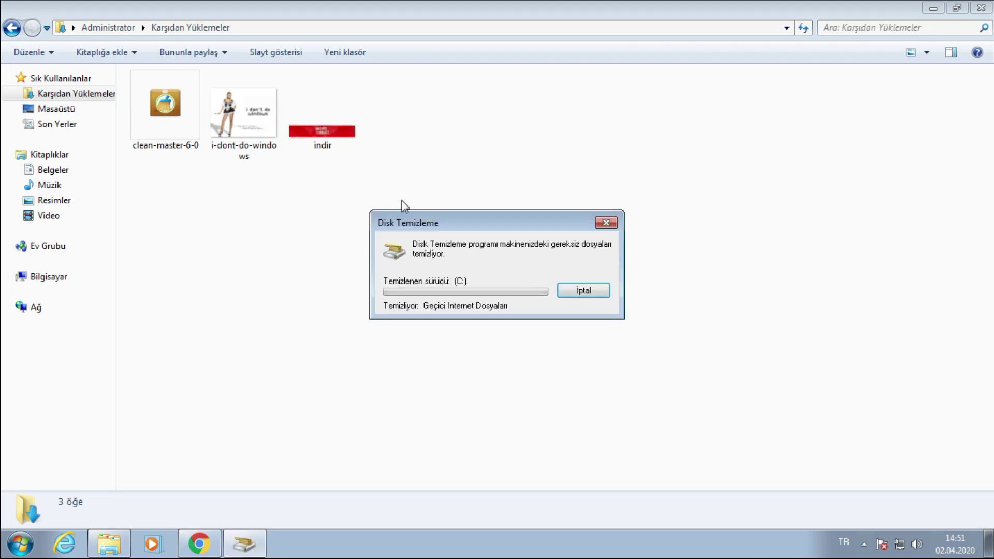
Step: Switch between the open windows and check the Disk Cleanup progress on drive C:
{"action": "left_click_drag", "start_coordinate": [175, 180], "coordinate": [425, 172]}
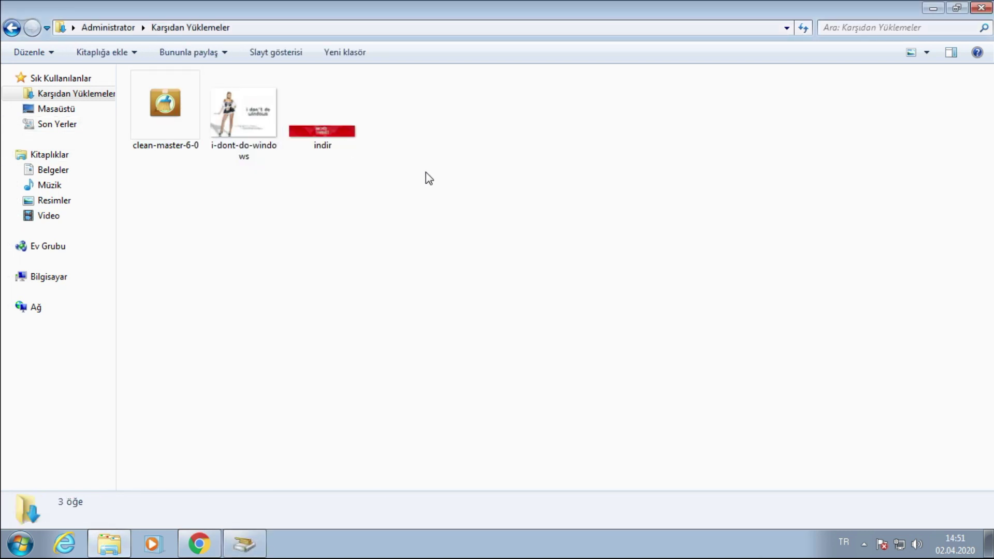
{"action": "left_click", "coordinate": [245, 543]}
{"action": "left_click", "coordinate": [203, 545]}
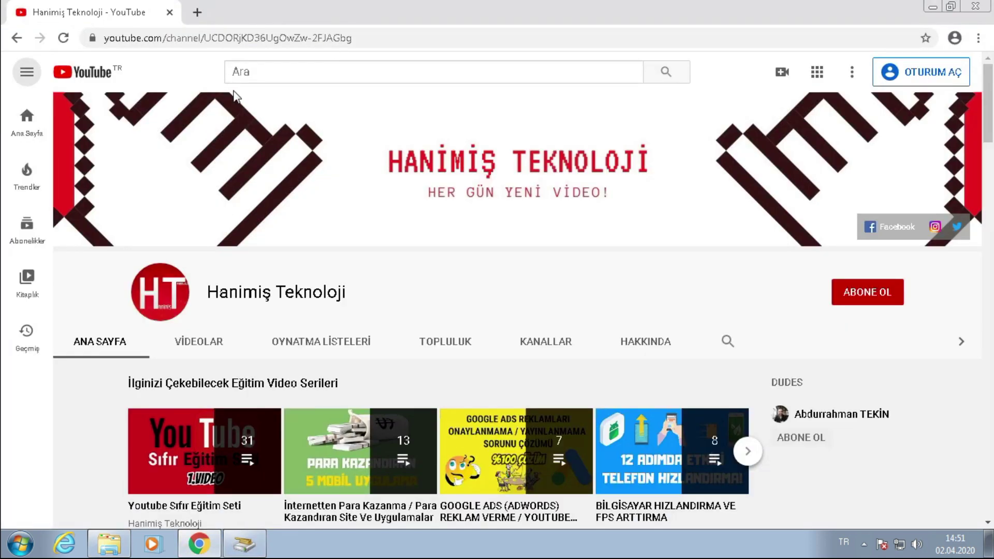
{"action": "left_click", "coordinate": [194, 546]}
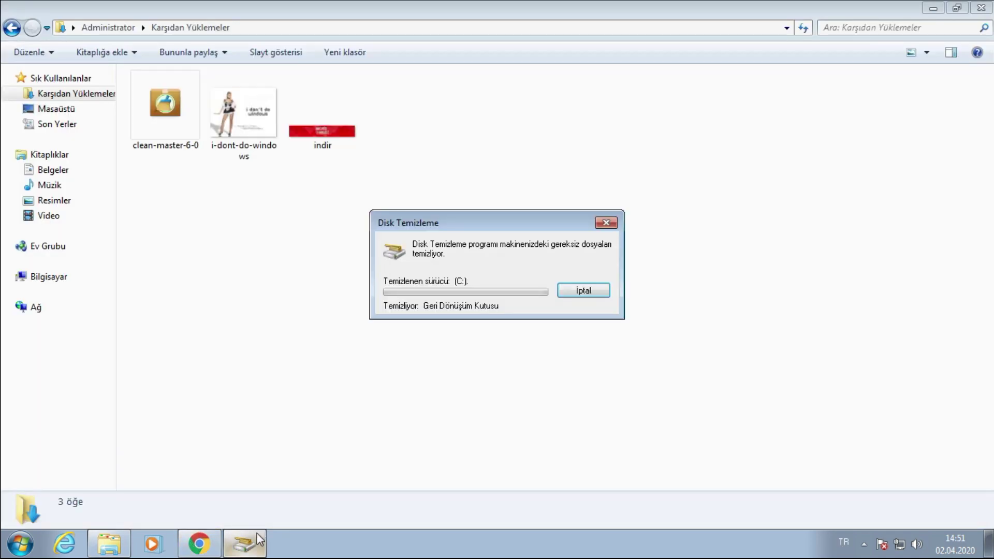
{"action": "mouse_move", "coordinate": [257, 535]}
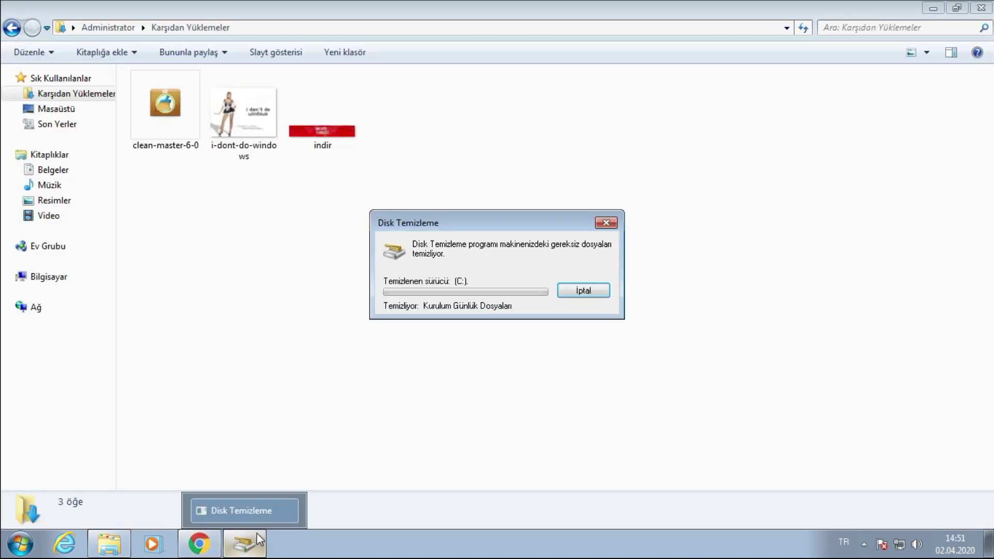
Step: Find and open Run (Çalıştır) by searching for "çal", and use it to open the prefetch folder
{"action": "left_click", "coordinate": [22, 544]}
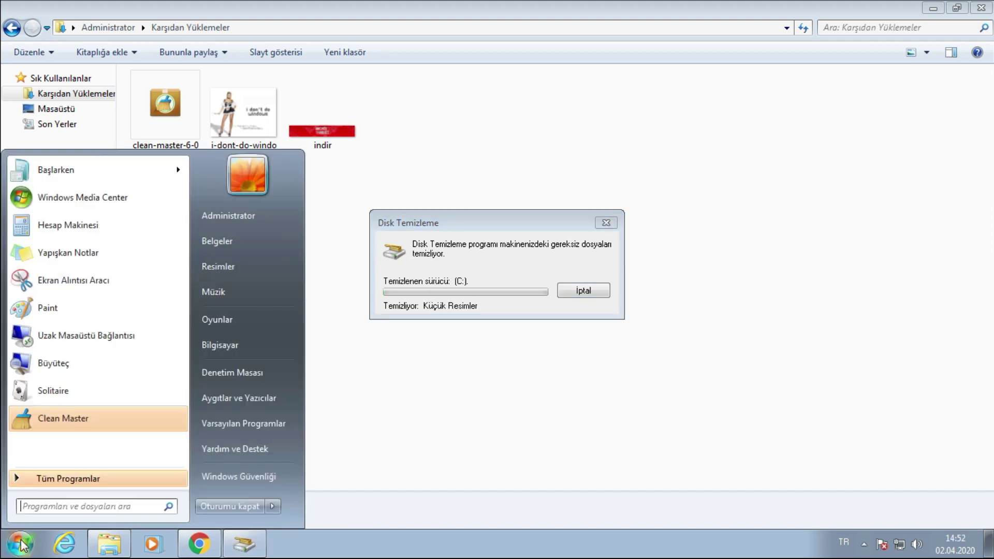
{"action": "type", "text": "çal"}
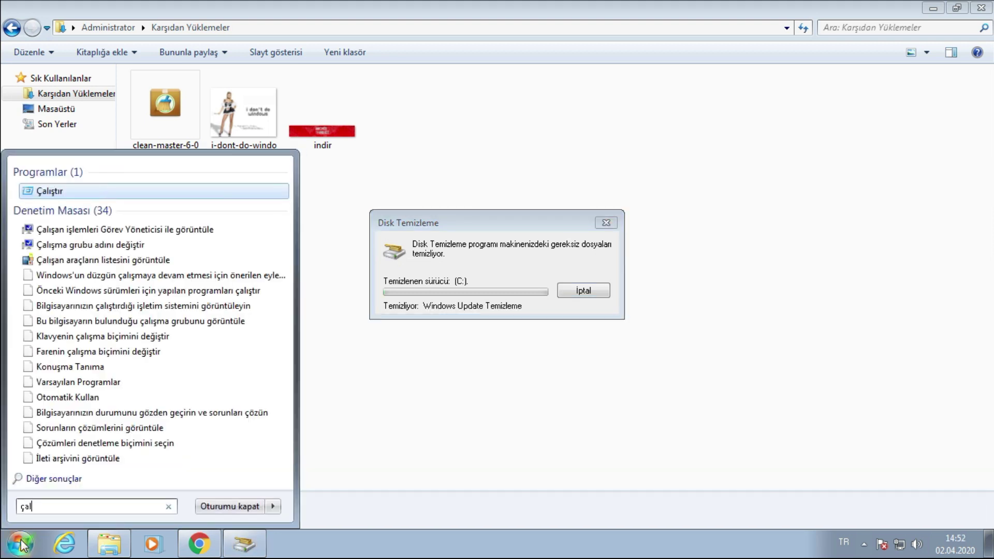
{"action": "key", "text": "Return"}
{"action": "type", "text": "p"}
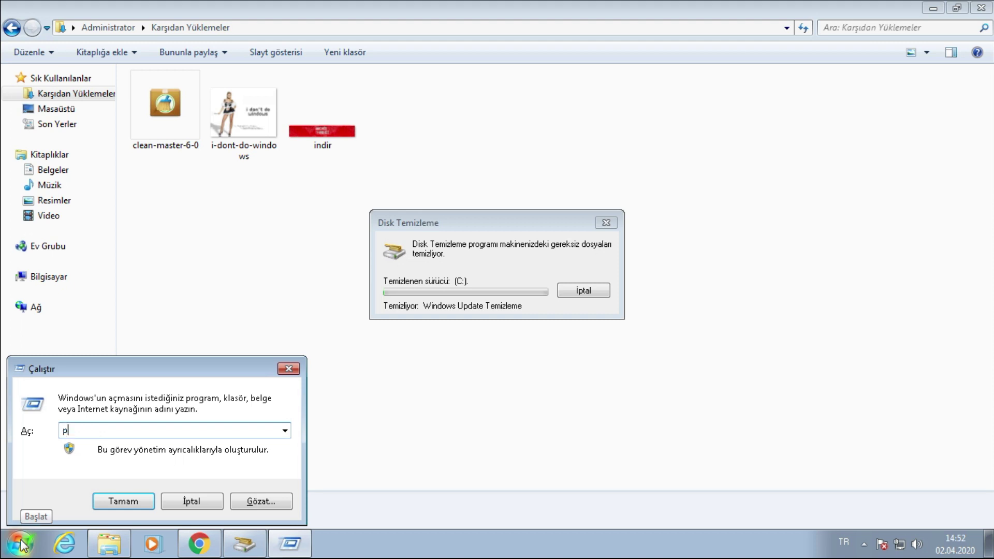
{"action": "type", "text": "refetch"}
{"action": "key", "text": "BackSpace"}
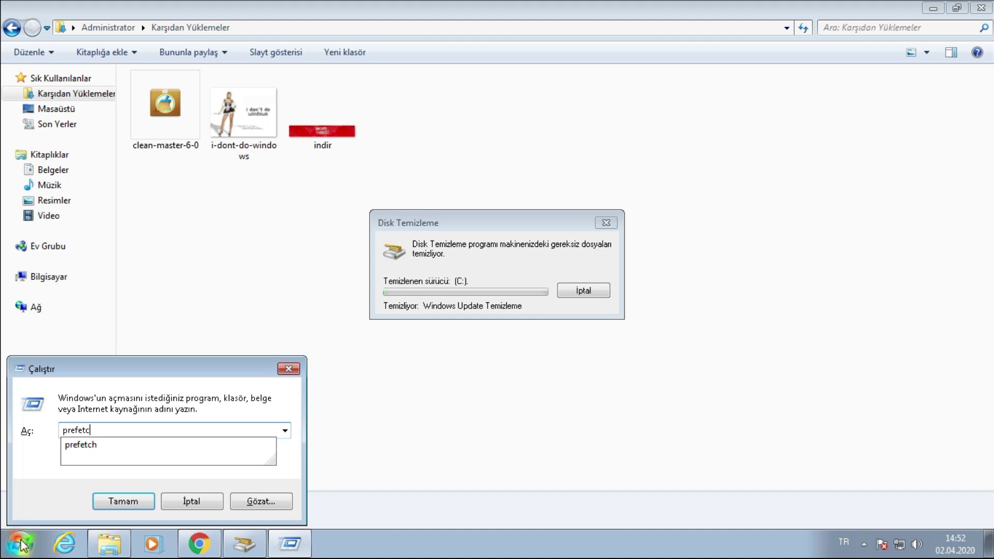
{"action": "type", "text": "h"}
{"action": "key", "text": "Return"}
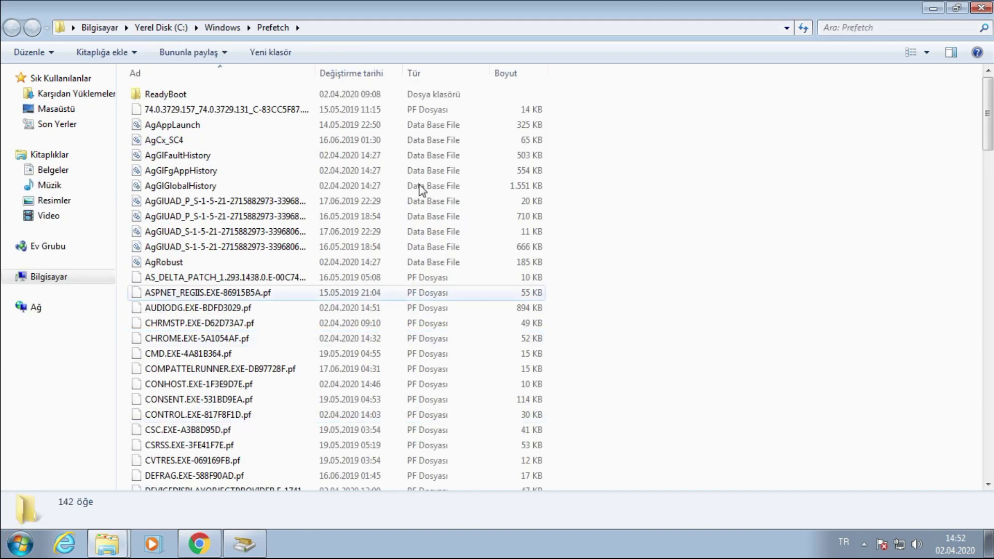
Step: Permanently delete all items in the Prefetch folder and close its window
{"action": "left_click_drag", "start_coordinate": [589, 92], "coordinate": [205, 360]}
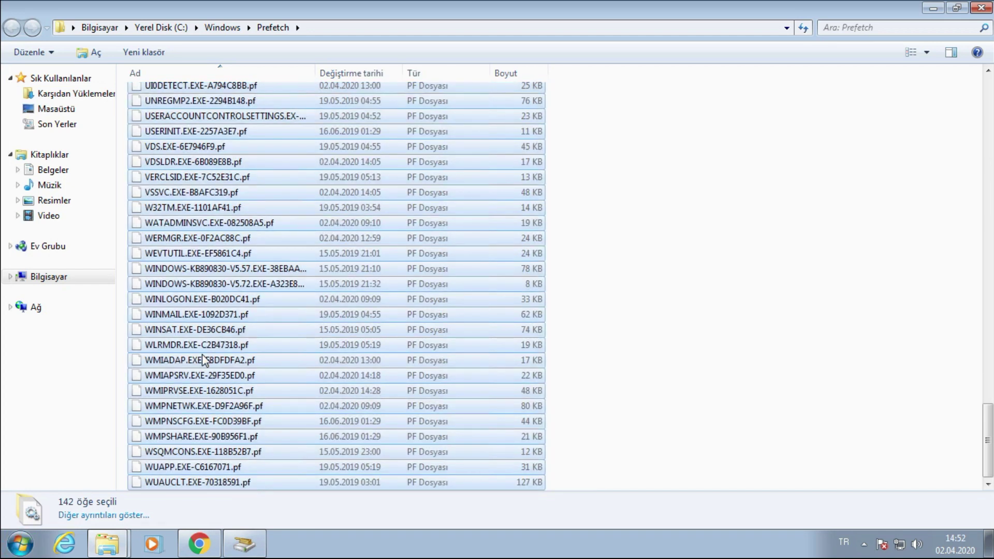
{"action": "key", "text": "shift+Delete"}
{"action": "key", "text": "Return"}
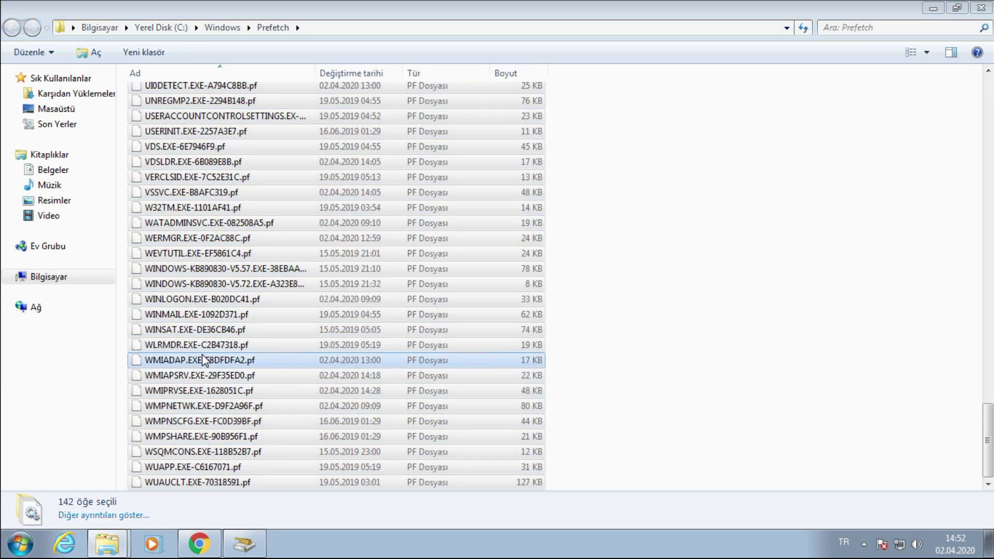
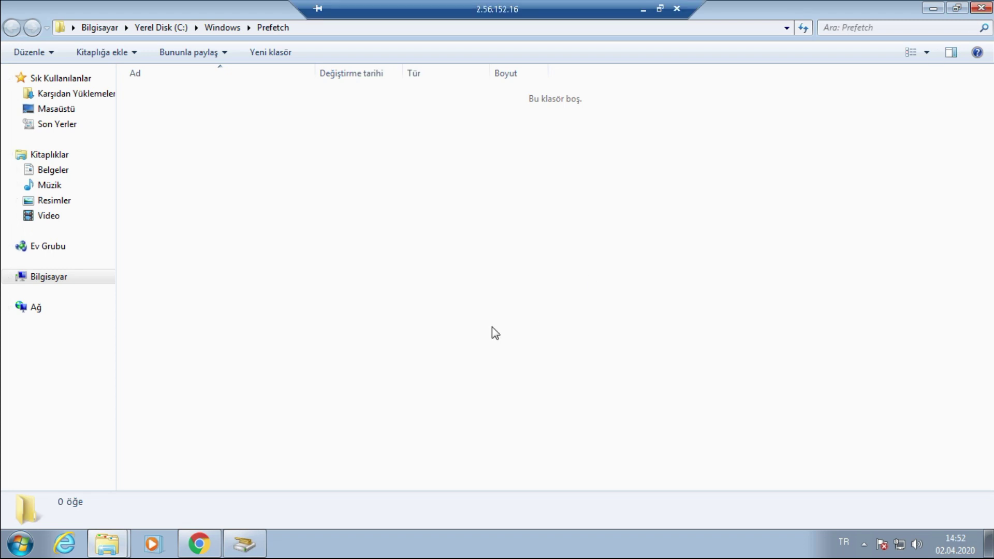
{"action": "left_click", "coordinate": [982, 8]}
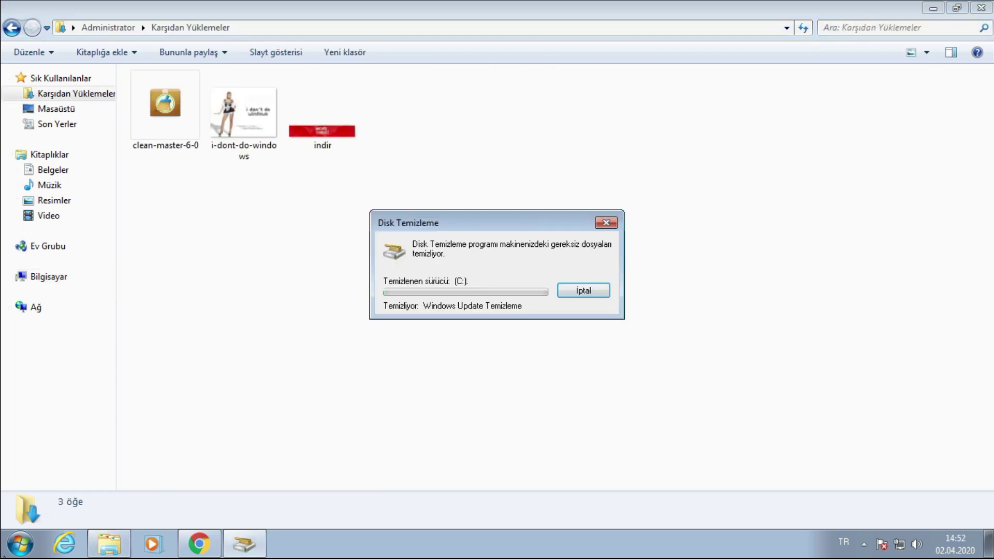
Step: Search for "programlar", open Programlar ve Özellikler and maximize its window
{"action": "left_click", "coordinate": [21, 550]}
{"action": "type", "text": "pr"}
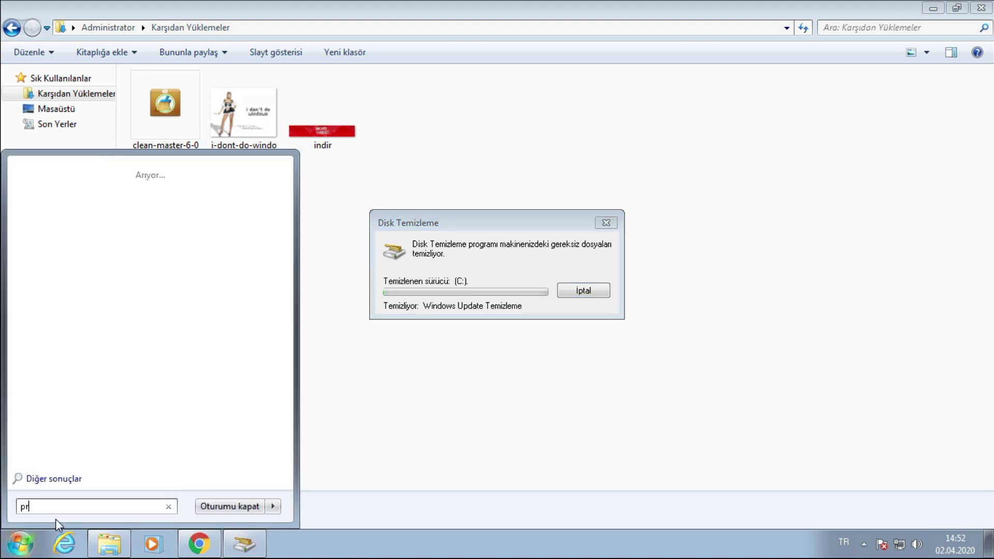
{"action": "type", "text": "ogramlar"}
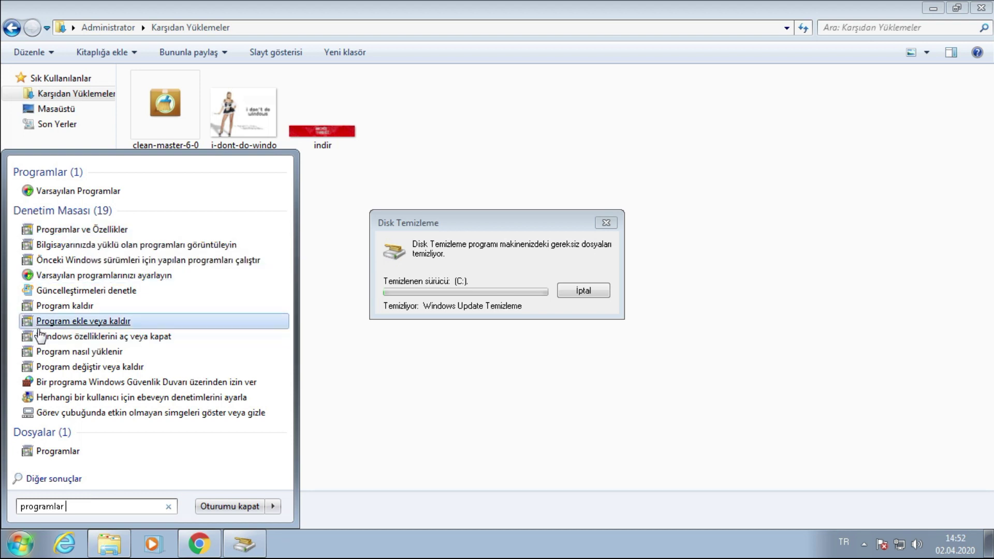
{"action": "left_click", "coordinate": [62, 230]}
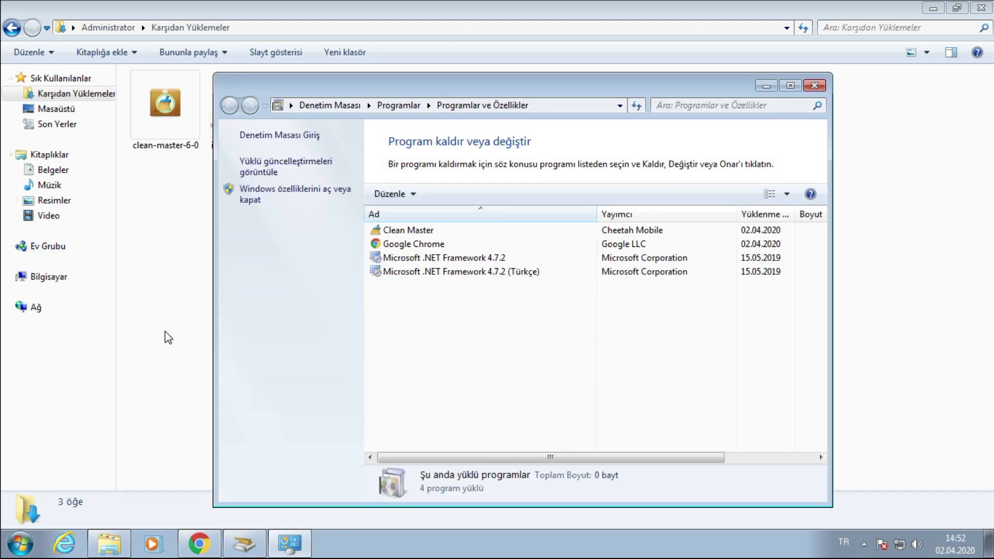
{"action": "left_click", "coordinate": [791, 86]}
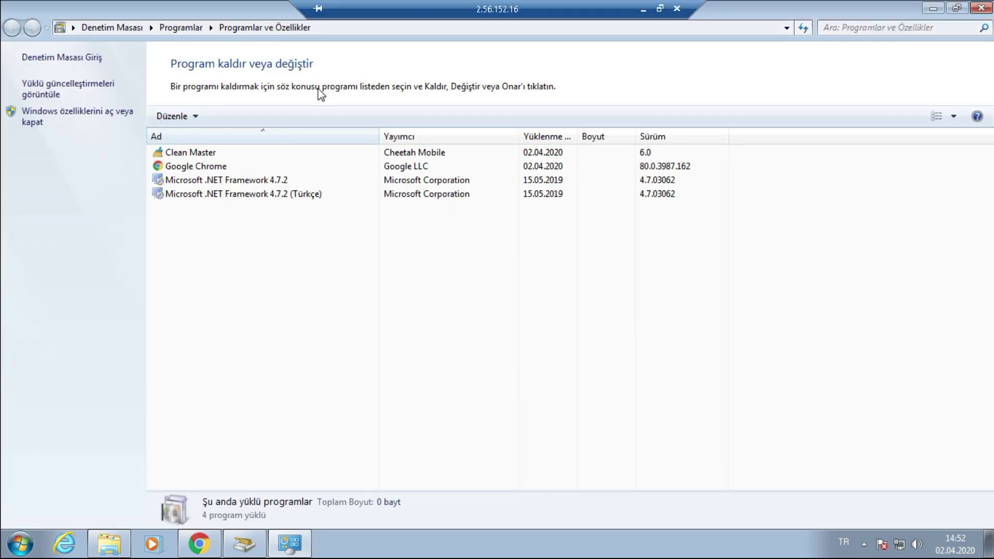
{"action": "mouse_move", "coordinate": [419, 6]}
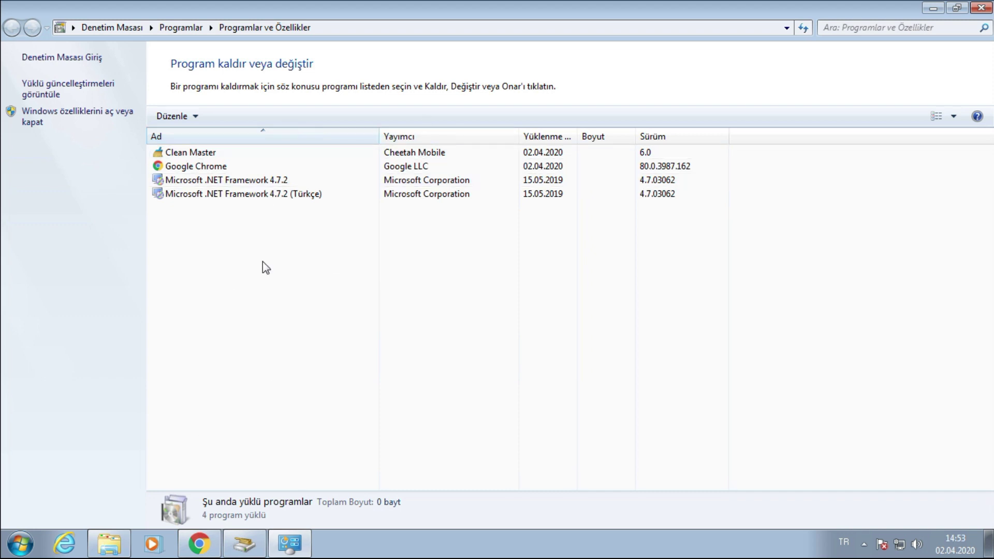
Step: Show the uninstall/change option for Clean Master without running it, inspect the Microsoft .NET Framework entry, and close the installed programs window
{"action": "left_click", "coordinate": [200, 152]}
{"action": "right_click", "coordinate": [209, 149]}
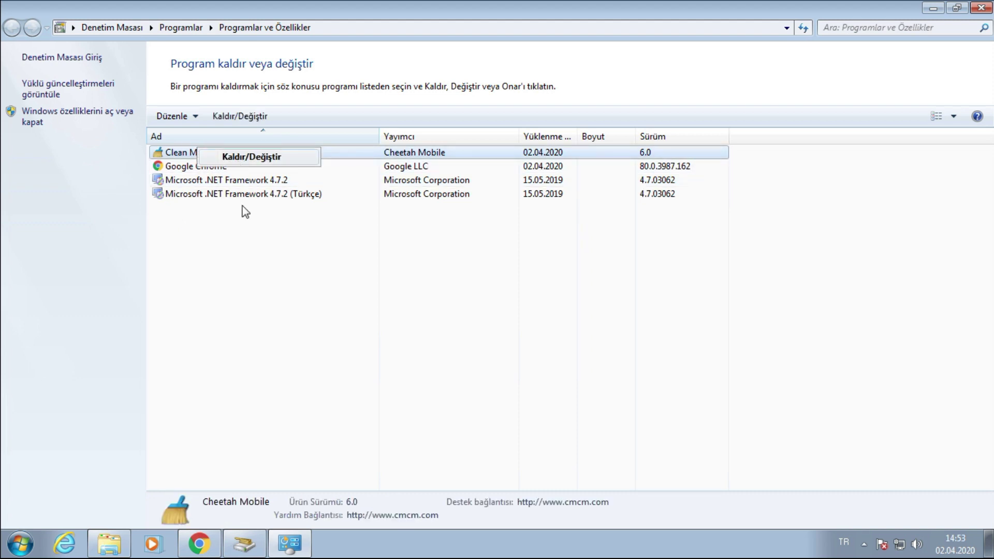
{"action": "left_click", "coordinate": [285, 432]}
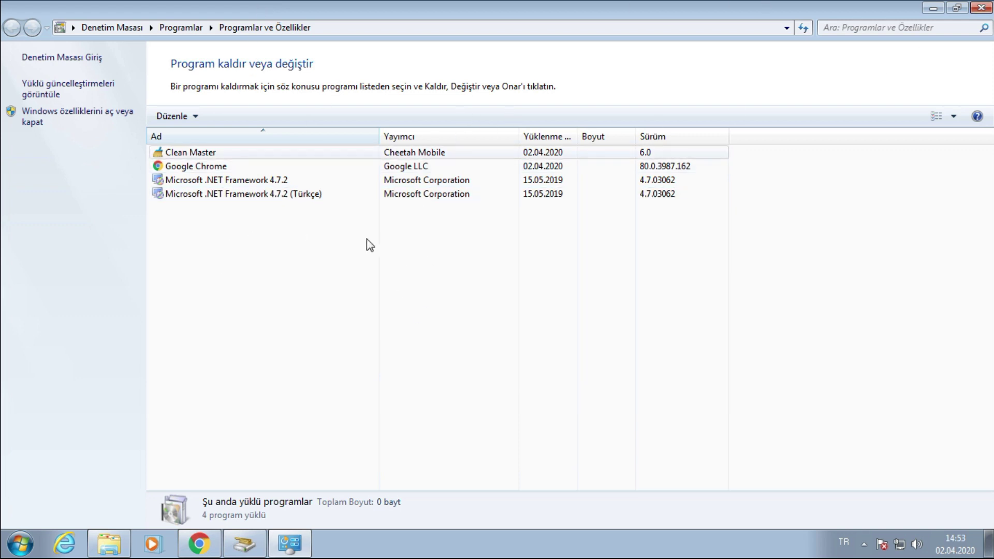
{"action": "left_click", "coordinate": [204, 183]}
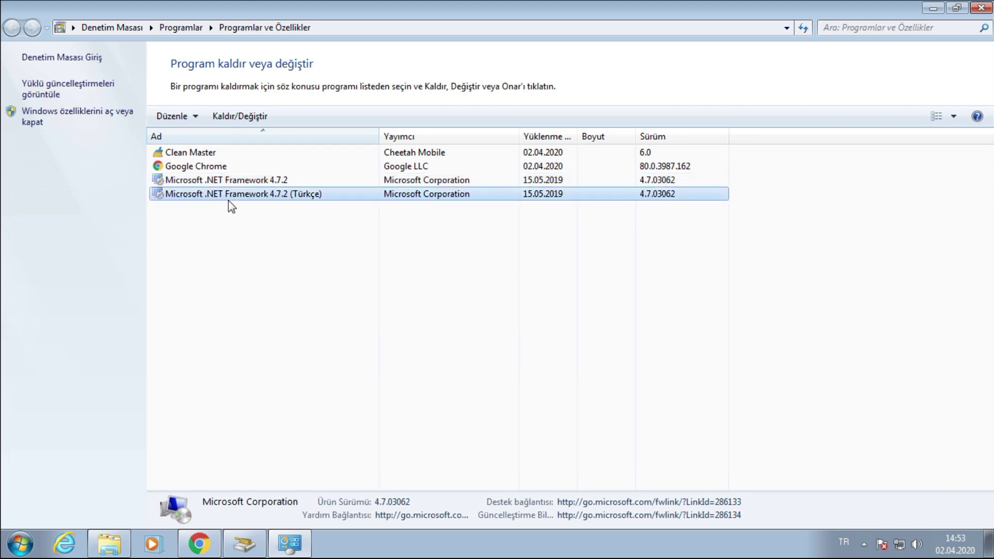
{"action": "left_click", "coordinate": [981, 8]}
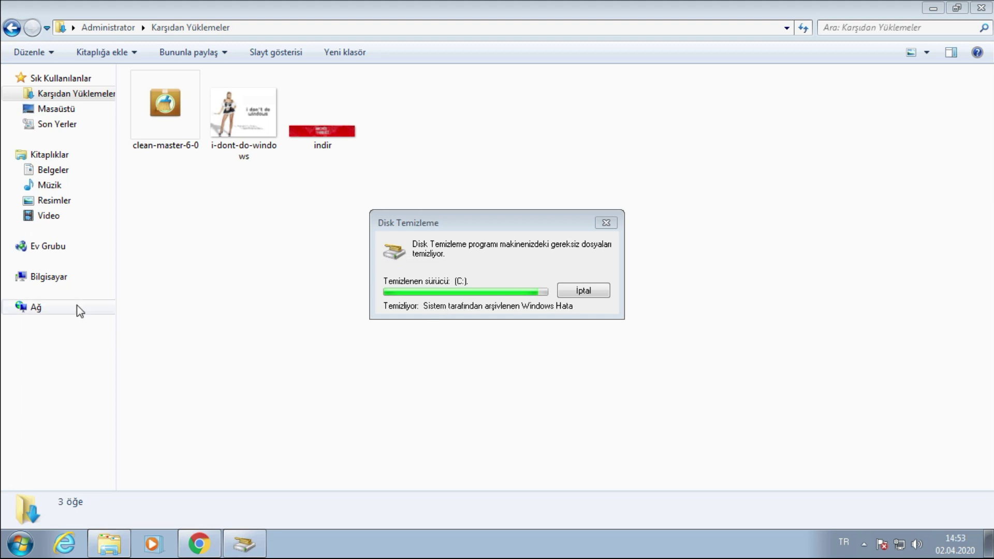
Step: Open local disk C: from Bilgisayar and create a folder named Windows.old in its root
{"action": "left_click", "coordinate": [63, 282]}
{"action": "left_click", "coordinate": [168, 110]}
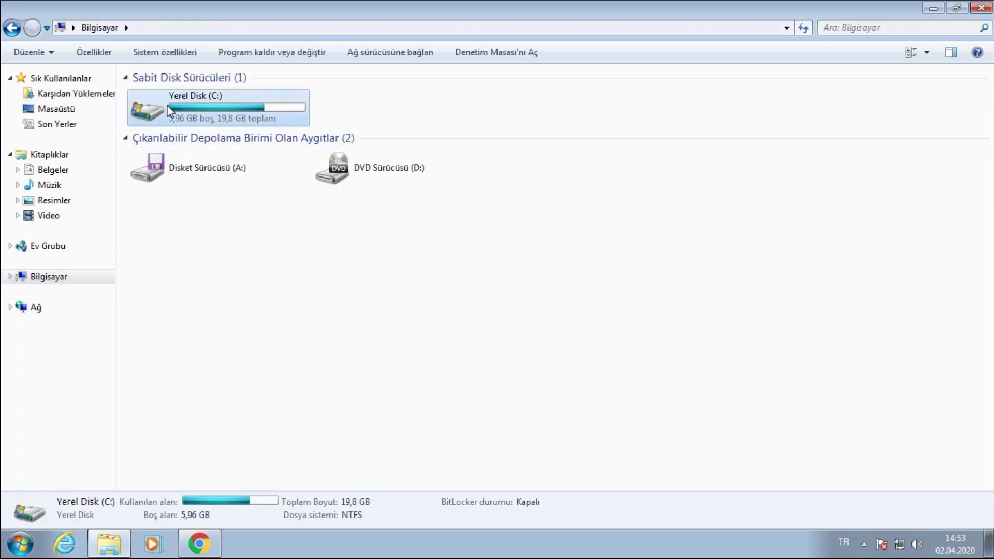
{"action": "double_click", "coordinate": [169, 109]}
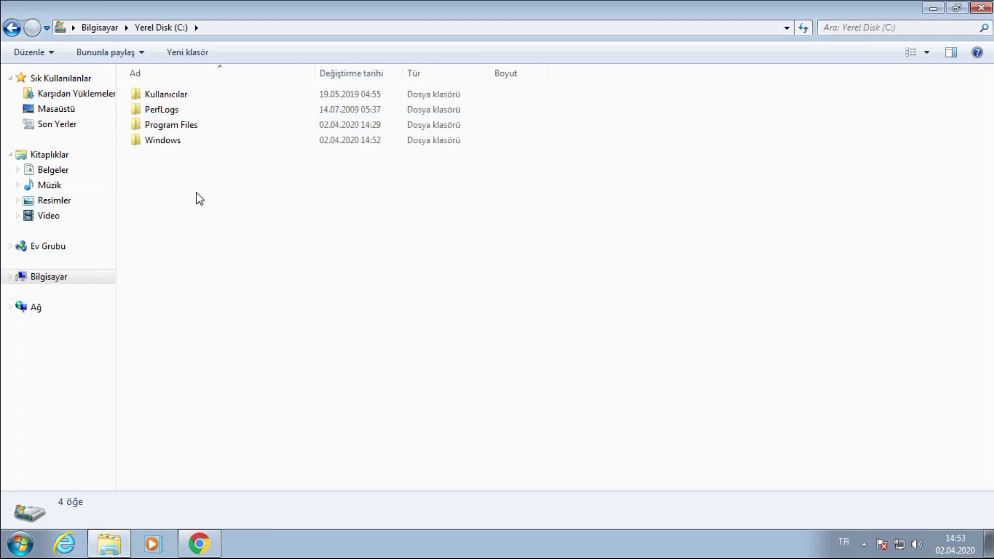
{"action": "right_click", "coordinate": [160, 200]}
{"action": "mouse_move", "coordinate": [228, 337]}
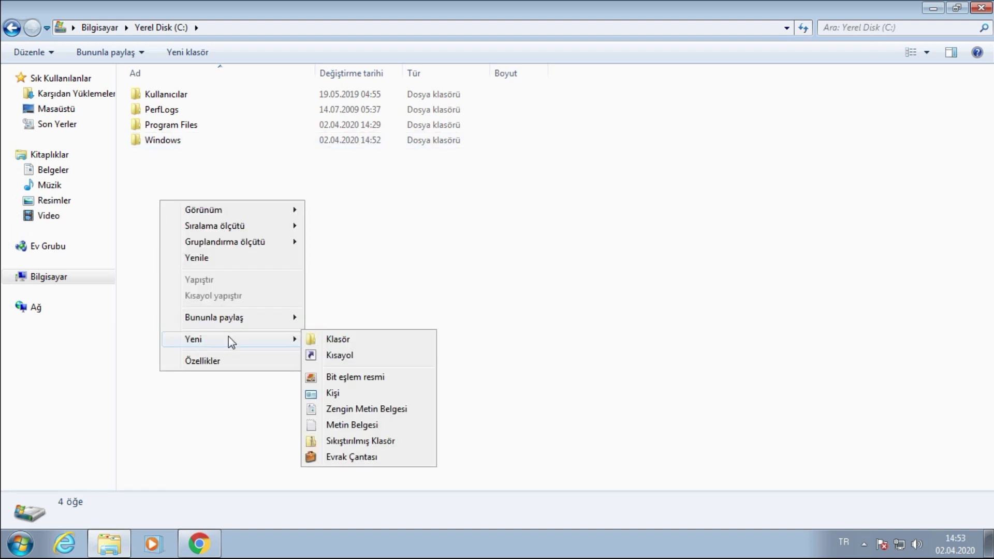
{"action": "left_click", "coordinate": [313, 340]}
{"action": "type", "text": "Windows.old"}
{"action": "key", "text": "Return"}
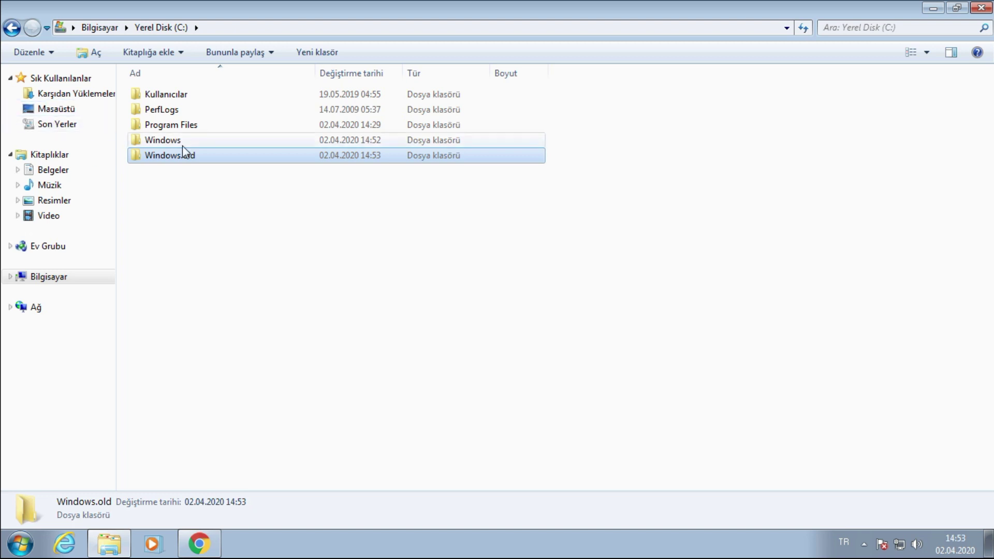
{"action": "left_click", "coordinate": [190, 155]}
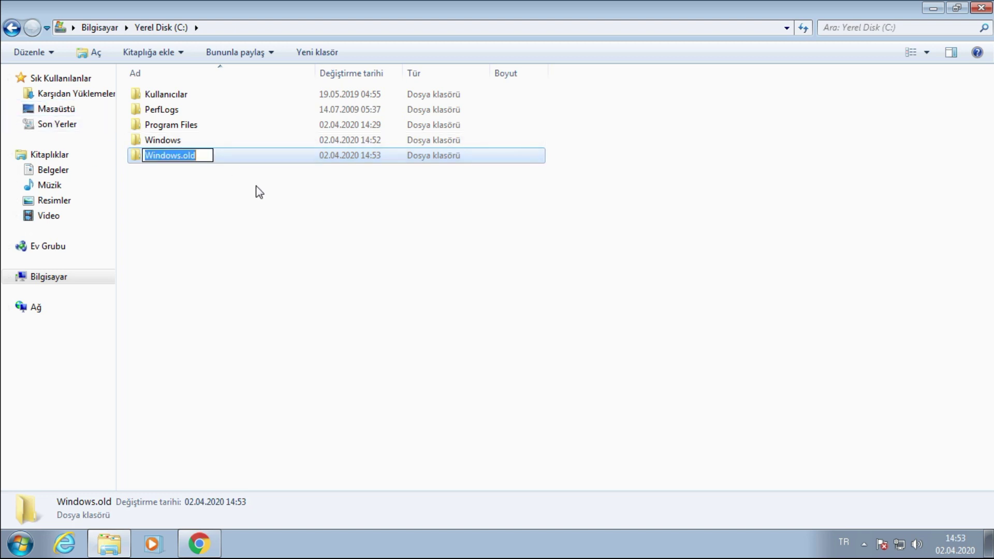
{"action": "left_click", "coordinate": [258, 190]}
{"action": "left_click", "coordinate": [204, 153]}
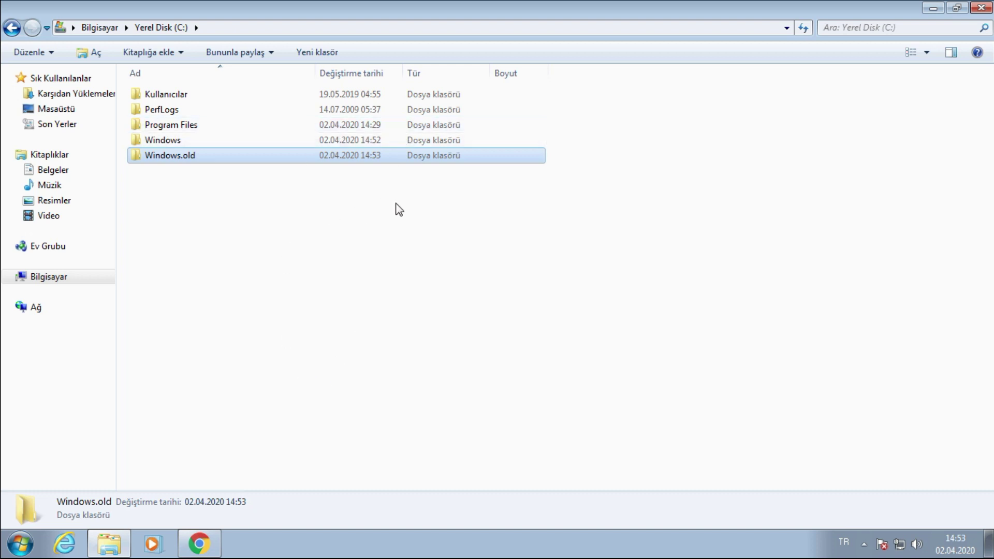
{"action": "key", "text": "F2"}
{"action": "left_click", "coordinate": [259, 225]}
{"action": "left_click", "coordinate": [232, 157]}
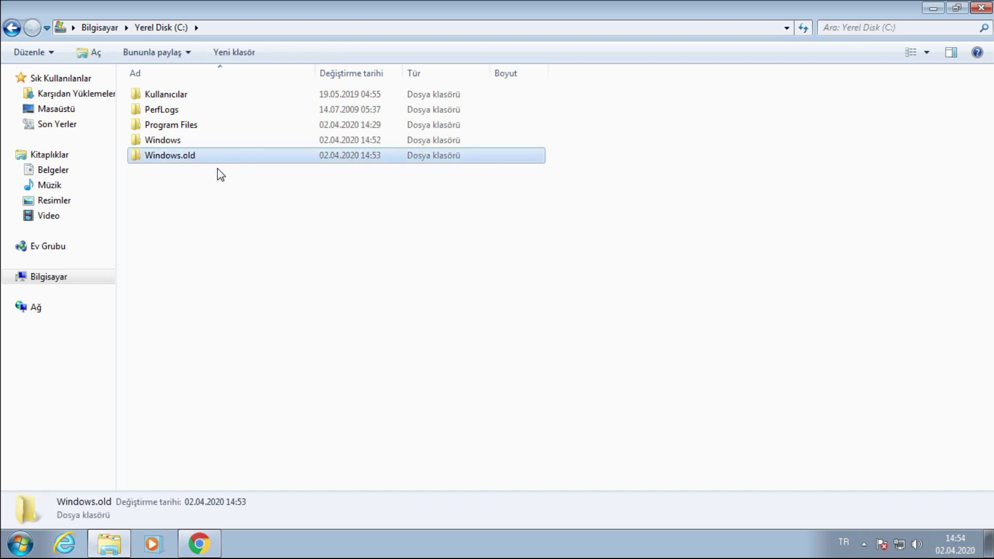
Step: Examine the subfolders of the Windows folder on drive C: in comparison with Windows.old, and return to the drive's root
{"action": "left_click", "coordinate": [176, 140]}
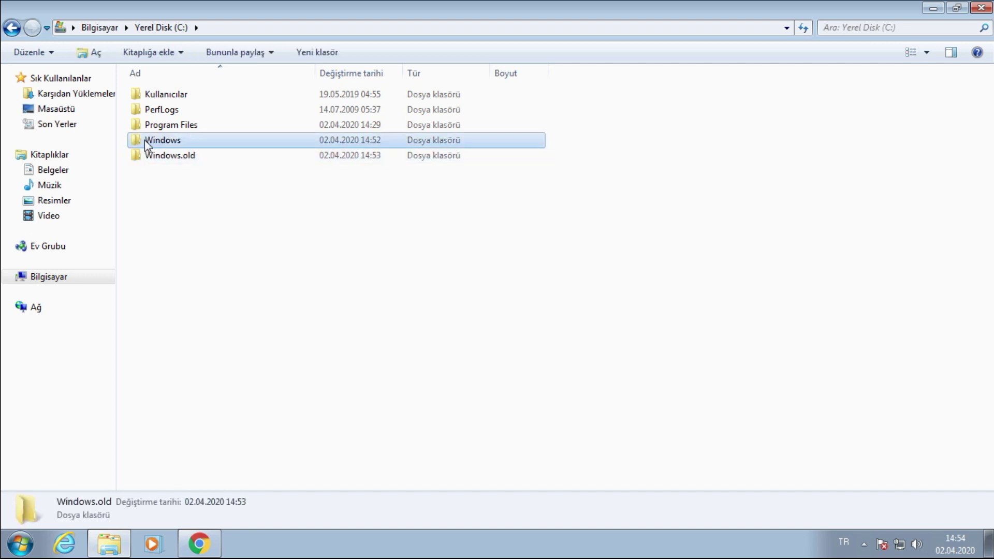
{"action": "double_click", "coordinate": [176, 139]}
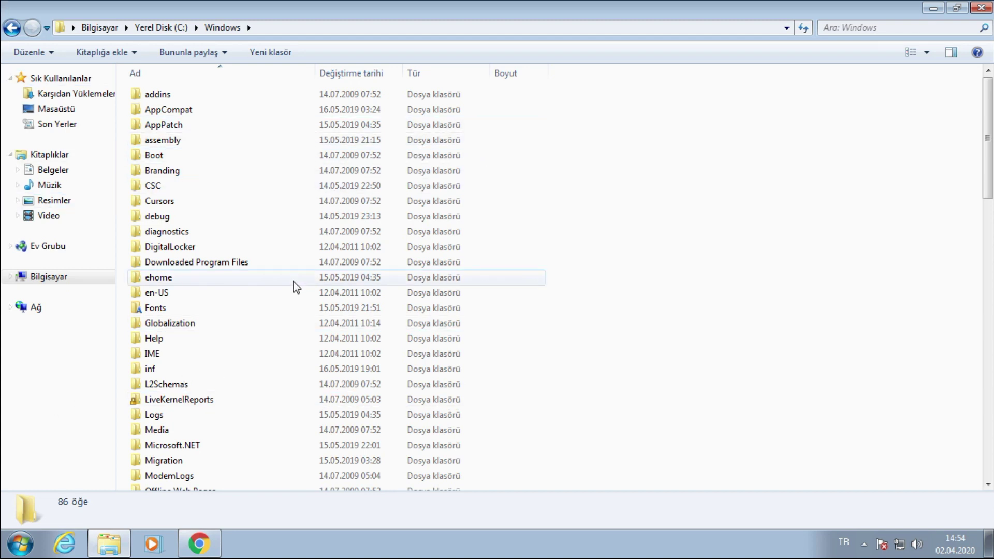
{"action": "left_click", "coordinate": [15, 29]}
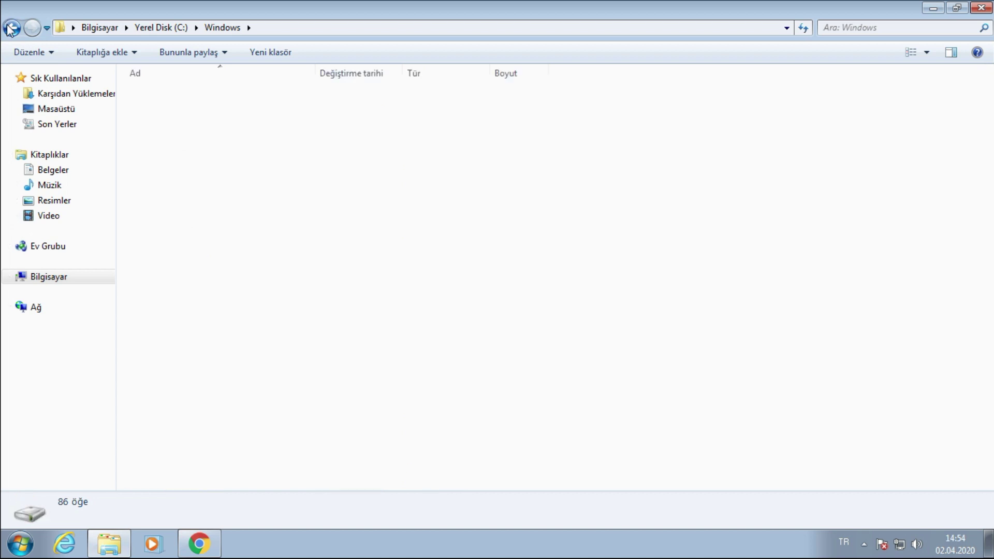
{"action": "left_click", "coordinate": [192, 155]}
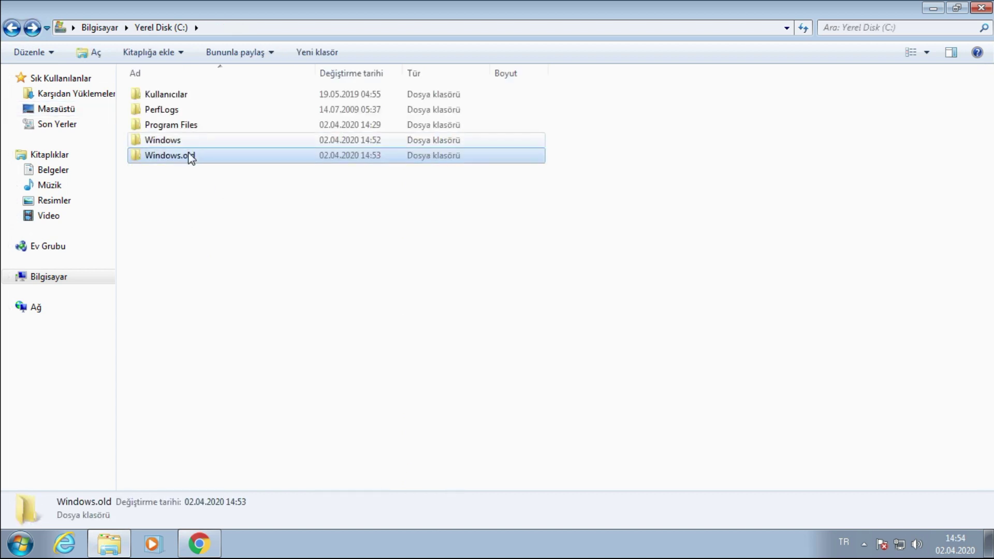
{"action": "double_click", "coordinate": [194, 142]}
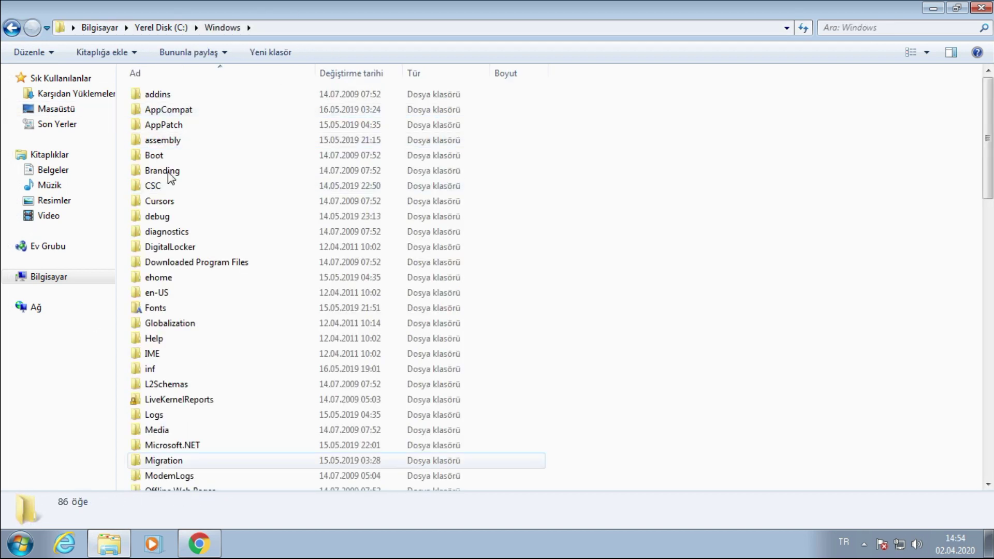
{"action": "scroll", "coordinate": [271, 201], "scroll_direction": "down", "scroll_amount": 11}
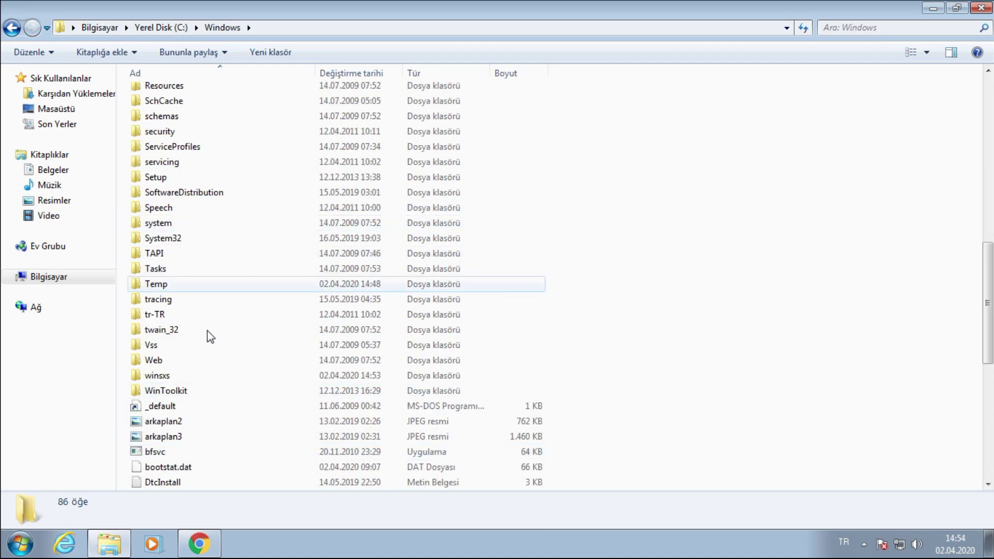
{"action": "scroll", "coordinate": [231, 330], "scroll_direction": "up", "scroll_amount": 11}
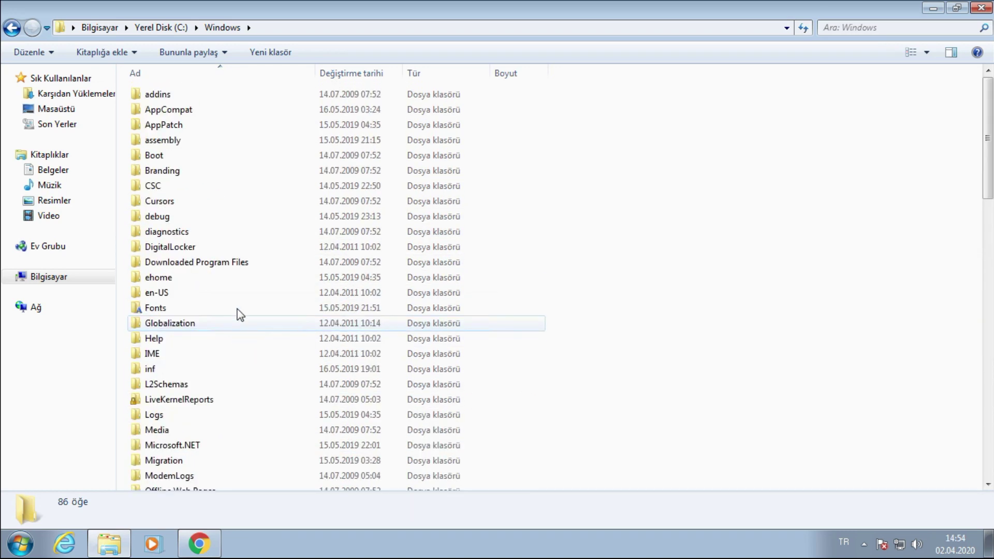
{"action": "left_click", "coordinate": [231, 248]}
{"action": "scroll", "coordinate": [232, 380], "scroll_direction": "down", "scroll_amount": 4}
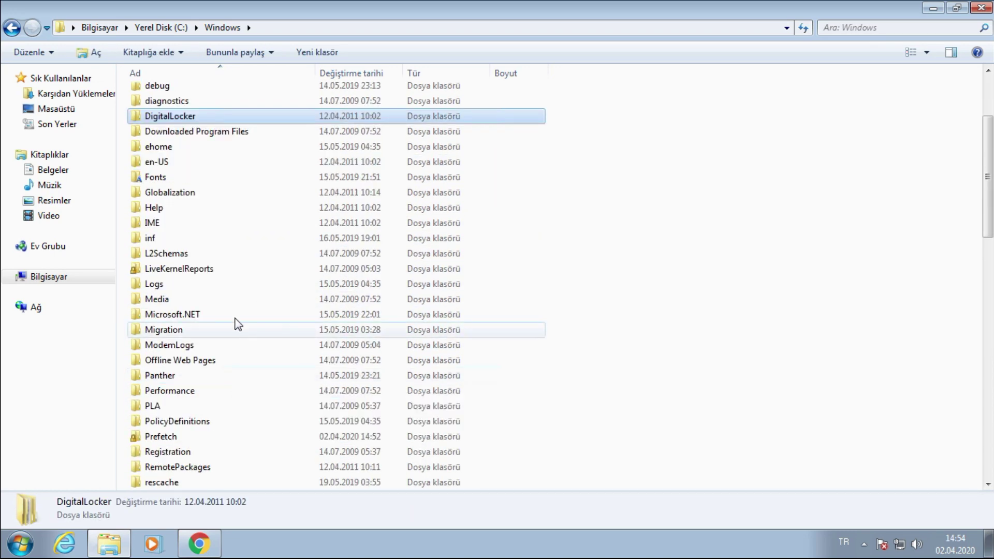
{"action": "left_click", "coordinate": [12, 27]}
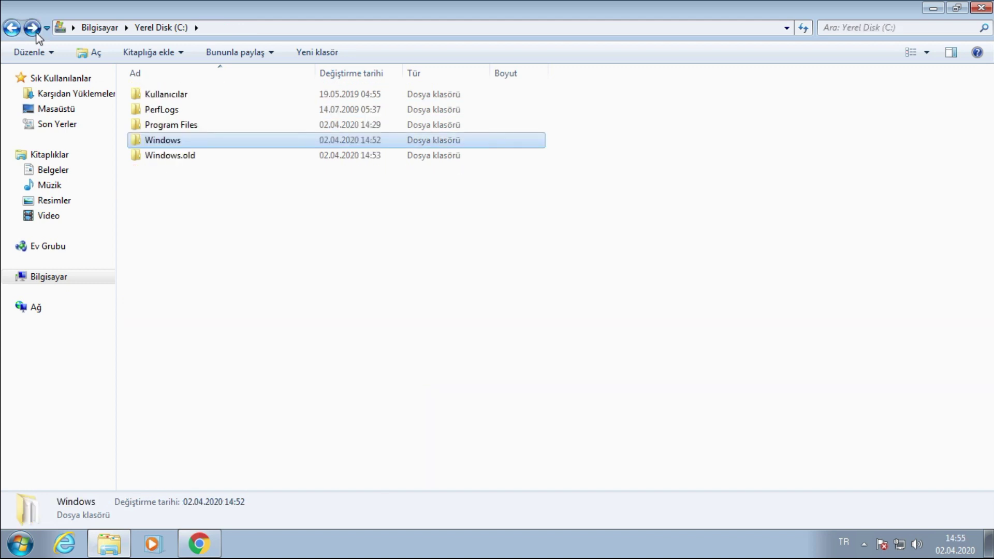
Step: Open the admin profile folder under Kullanıcılar and highlight its Masaüstü, Belgelerim and Karşıdan Yüklemeler folders
{"action": "left_click", "coordinate": [187, 96]}
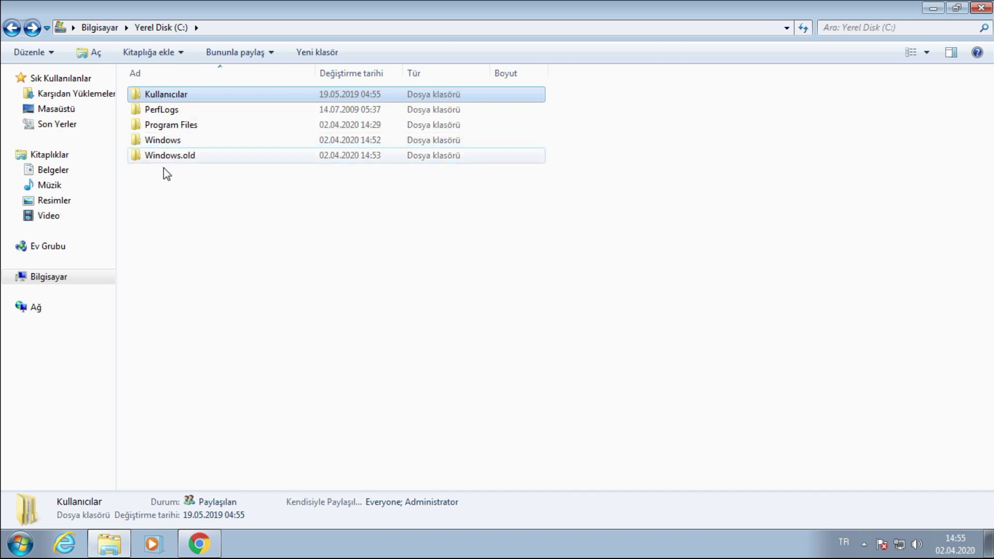
{"action": "double_click", "coordinate": [171, 96]}
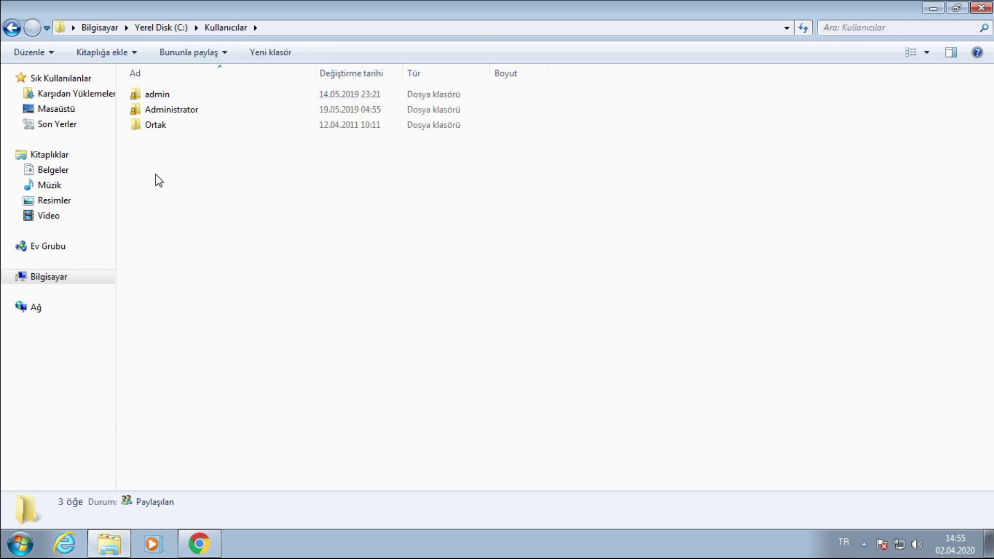
{"action": "double_click", "coordinate": [187, 99]}
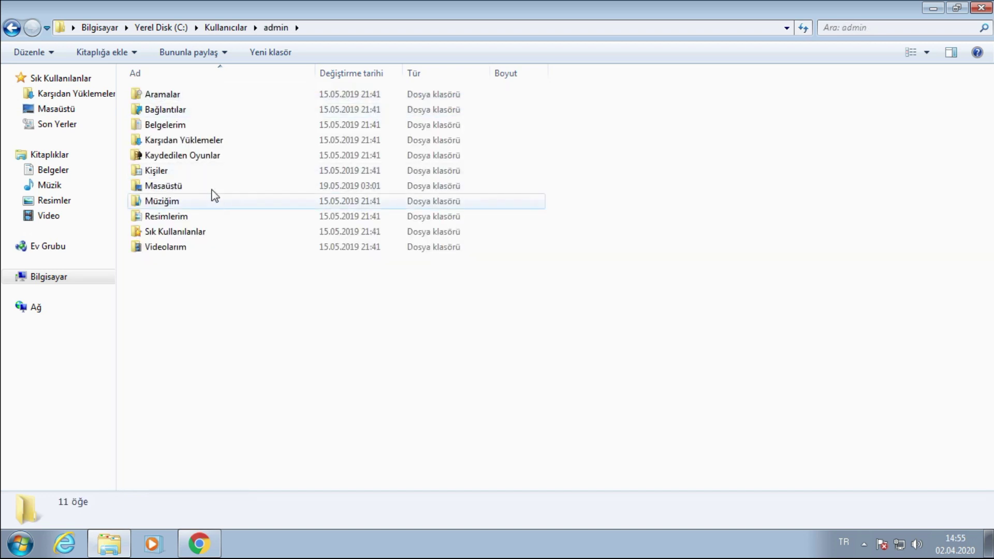
{"action": "left_click", "coordinate": [202, 190]}
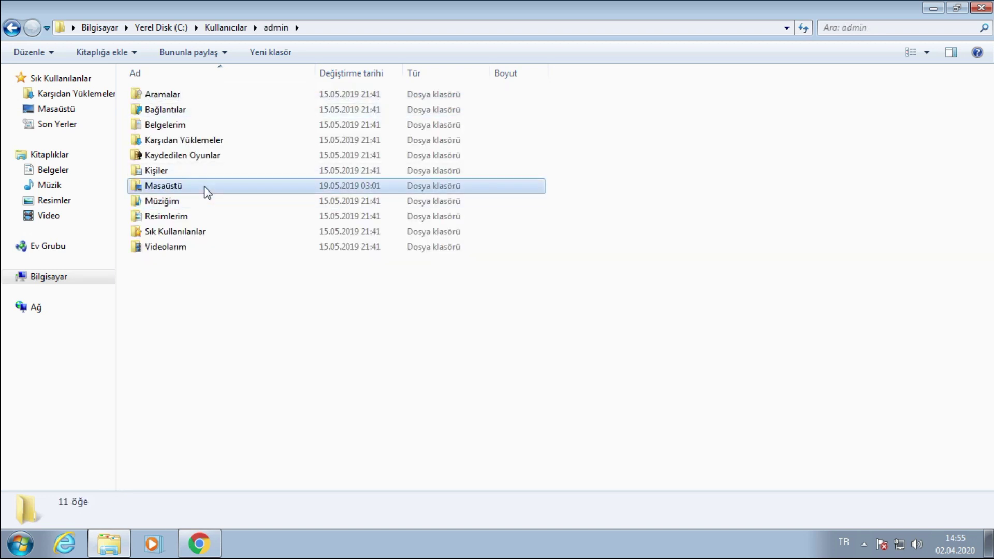
{"action": "left_click", "coordinate": [188, 125]}
{"action": "left_click", "coordinate": [198, 145]}
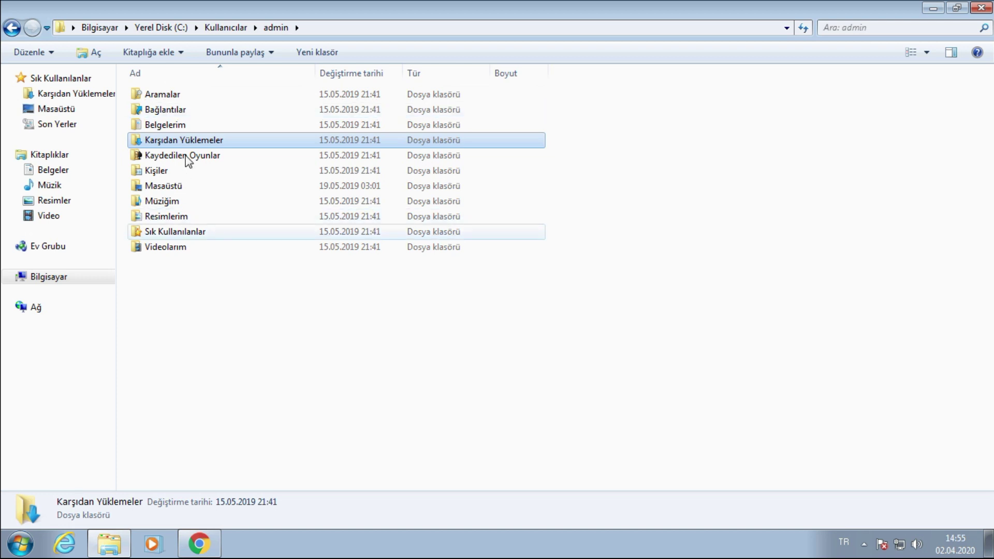
Step: Check the contents of the admin profile's Masaüstü and Belgelerim folders, return to the profile folder and select Kaydedilen Oyunlar
{"action": "double_click", "coordinate": [150, 187]}
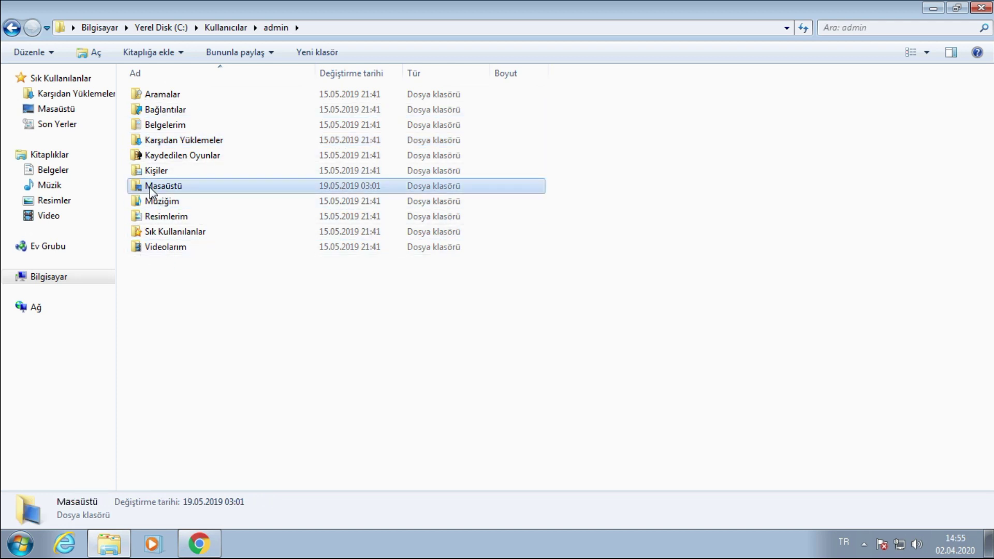
{"action": "left_click_drag", "start_coordinate": [230, 350], "coordinate": [285, 259]}
{"action": "left_click", "coordinate": [6, 30]}
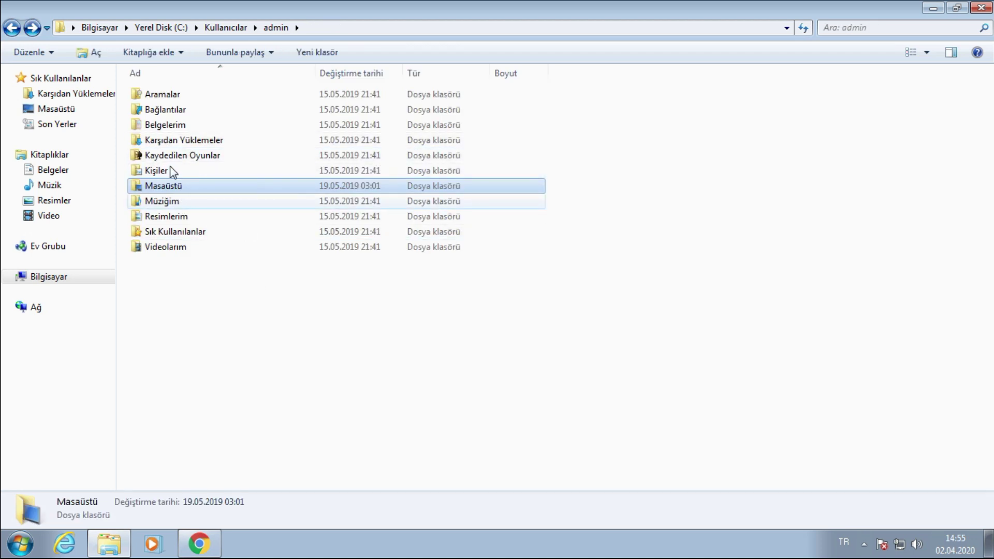
{"action": "double_click", "coordinate": [184, 130]}
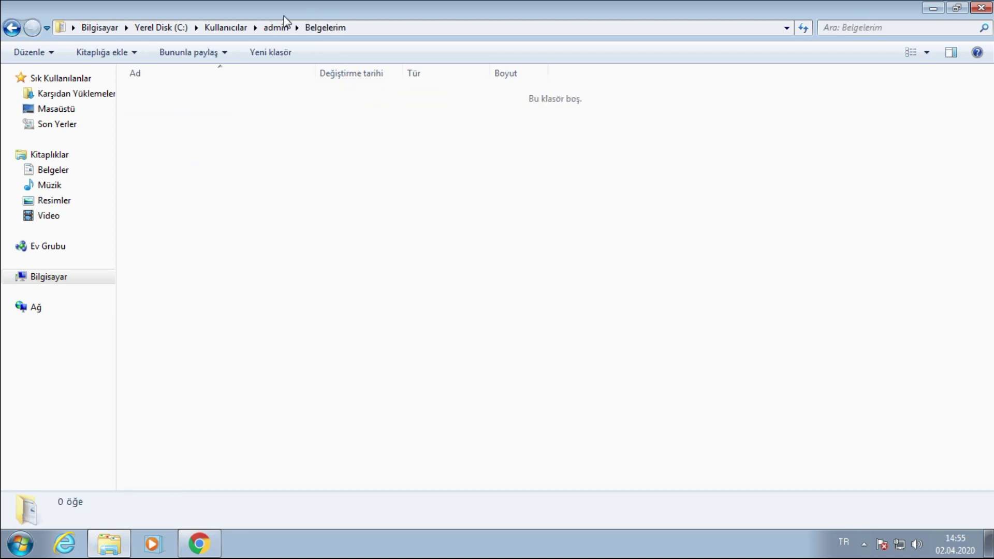
{"action": "left_click", "coordinate": [11, 28]}
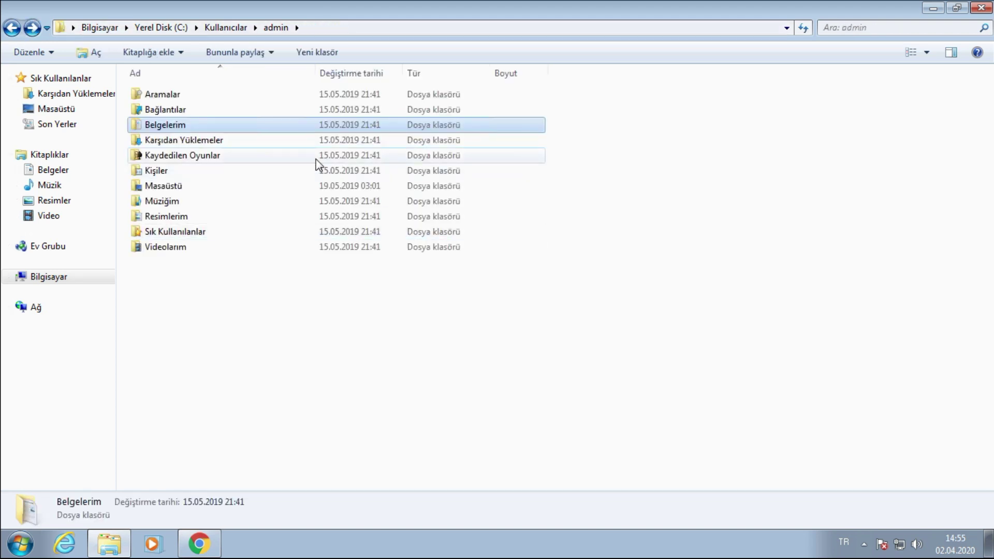
{"action": "left_click", "coordinate": [245, 151]}
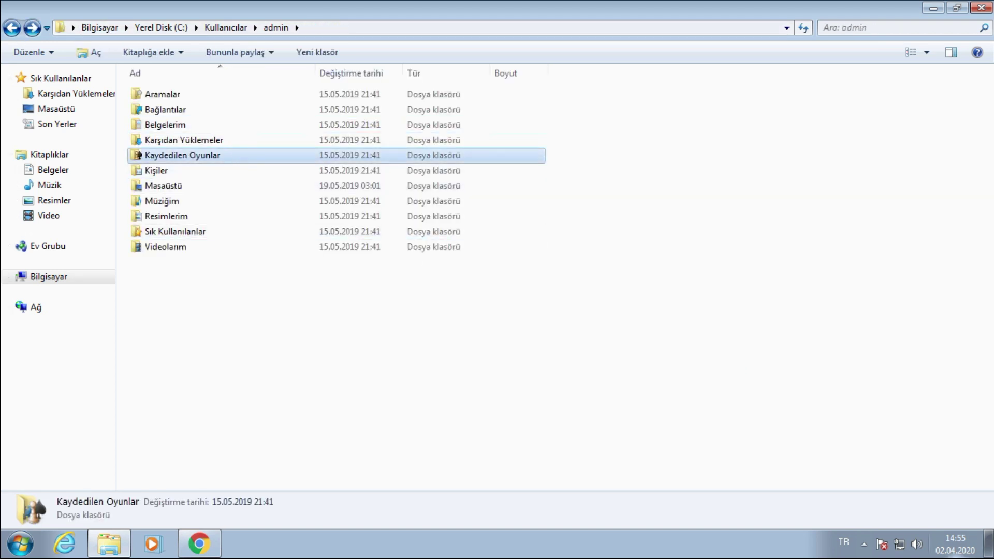
Step: Return to the root of local disk C: and delete the Windows.old folder, moving it to the recycle bin
{"action": "left_click", "coordinate": [990, 544]}
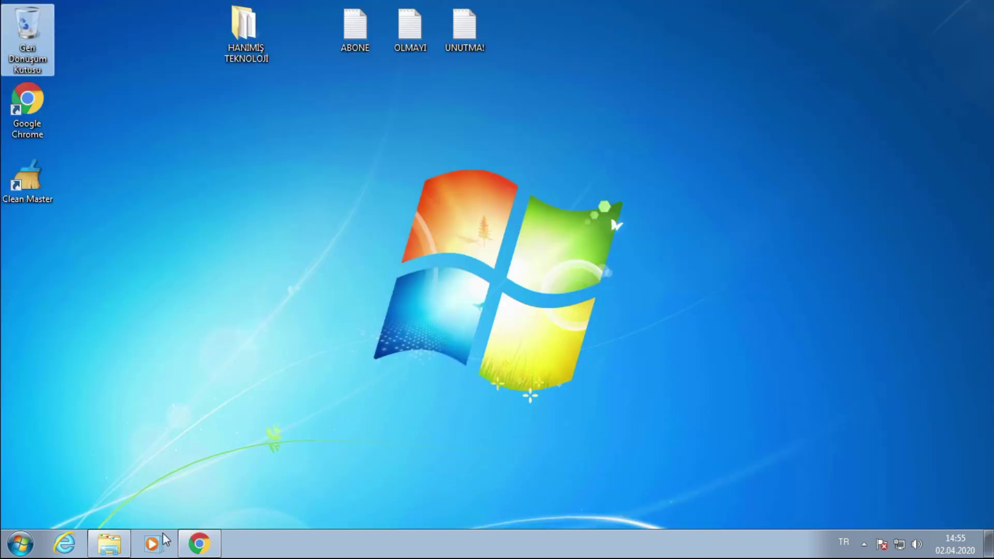
{"action": "left_click", "coordinate": [109, 543]}
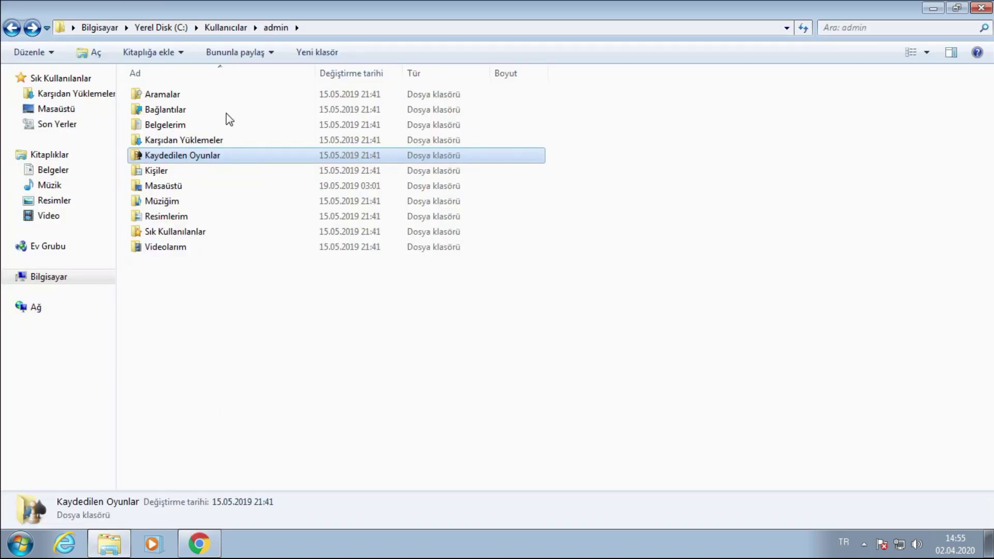
{"action": "left_click", "coordinate": [12, 29]}
{"action": "left_click", "coordinate": [11, 29]}
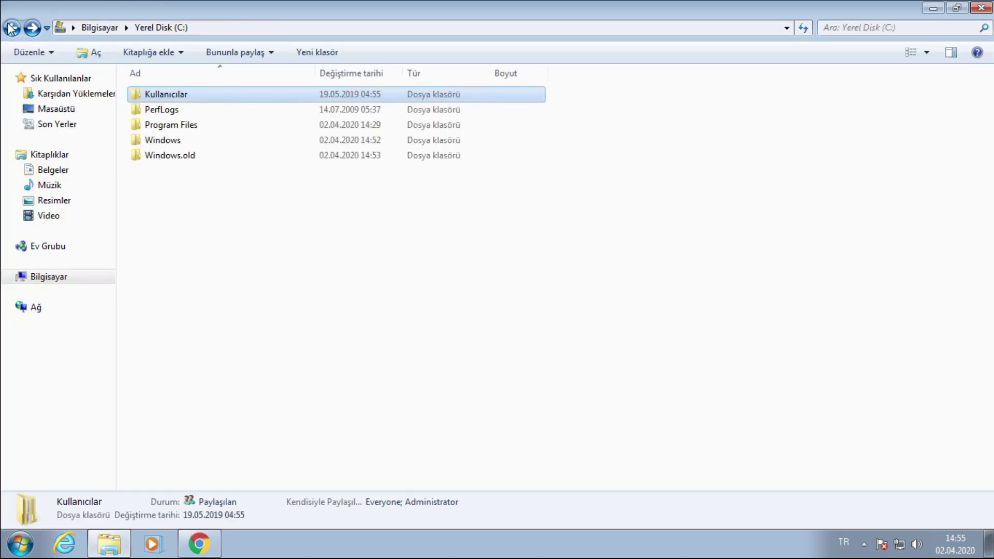
{"action": "left_click", "coordinate": [265, 160]}
{"action": "right_click", "coordinate": [267, 159]}
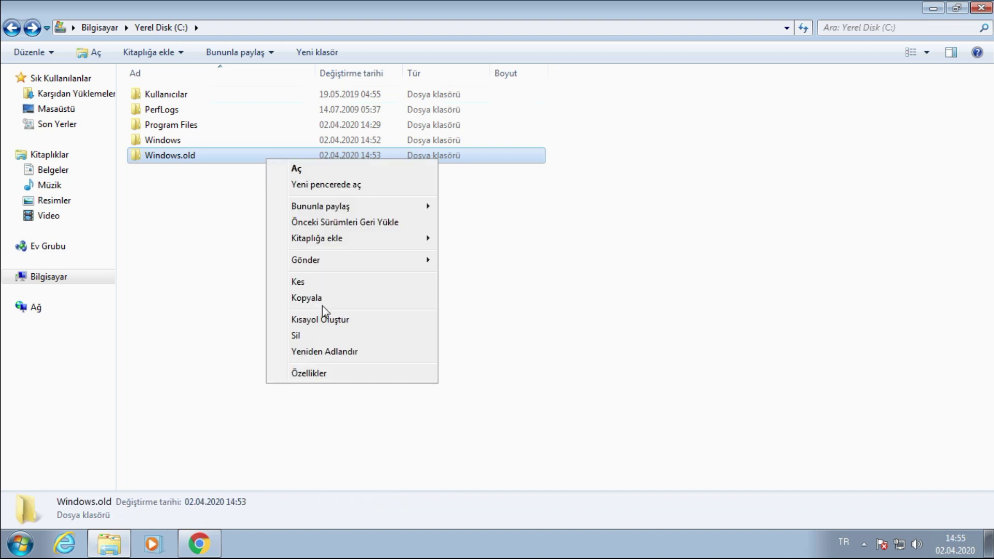
{"action": "left_click", "coordinate": [317, 336]}
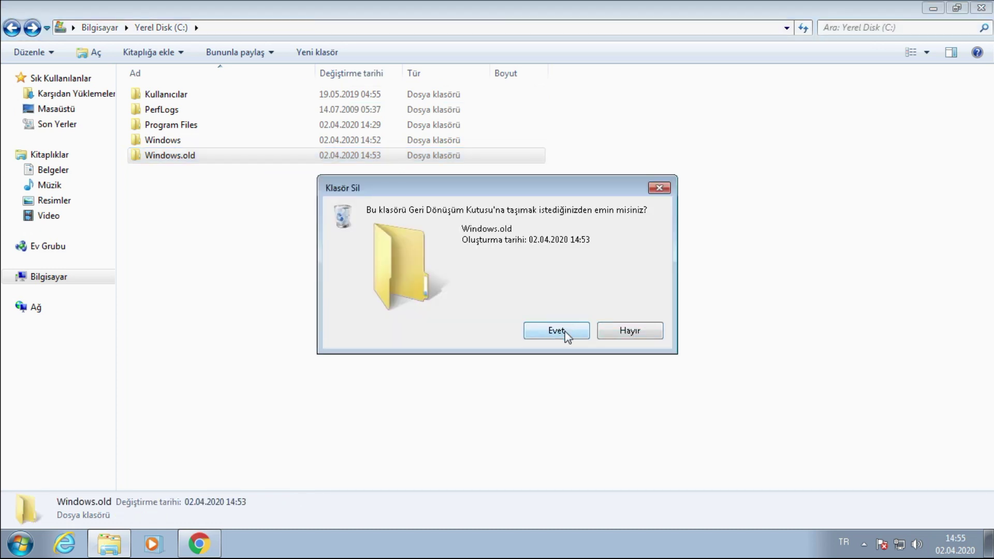
{"action": "left_click", "coordinate": [565, 334]}
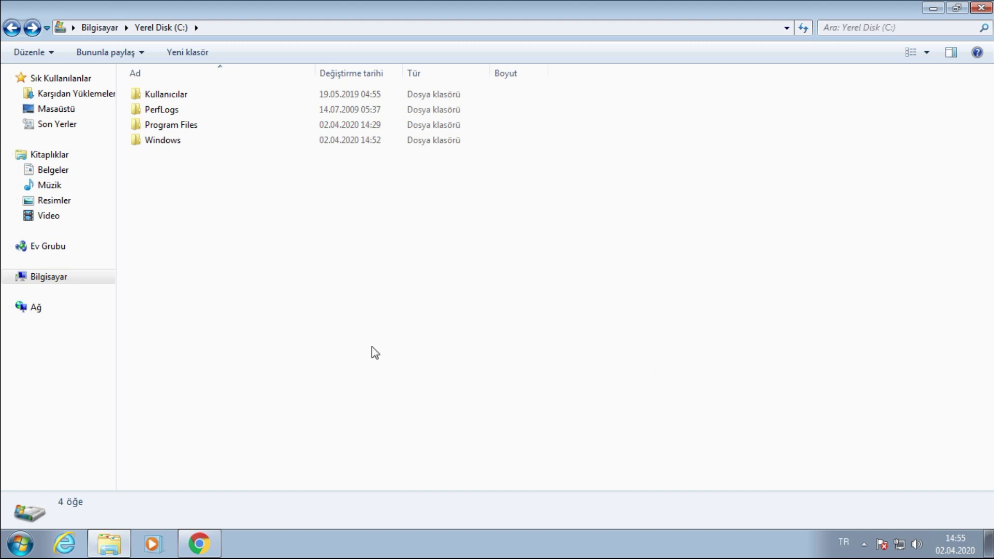
Step: Open the computer's system properties and bring up the performance options from Gelişmiş sistem ayarları, moving the dialog clear of the other window
{"action": "left_click", "coordinate": [18, 545]}
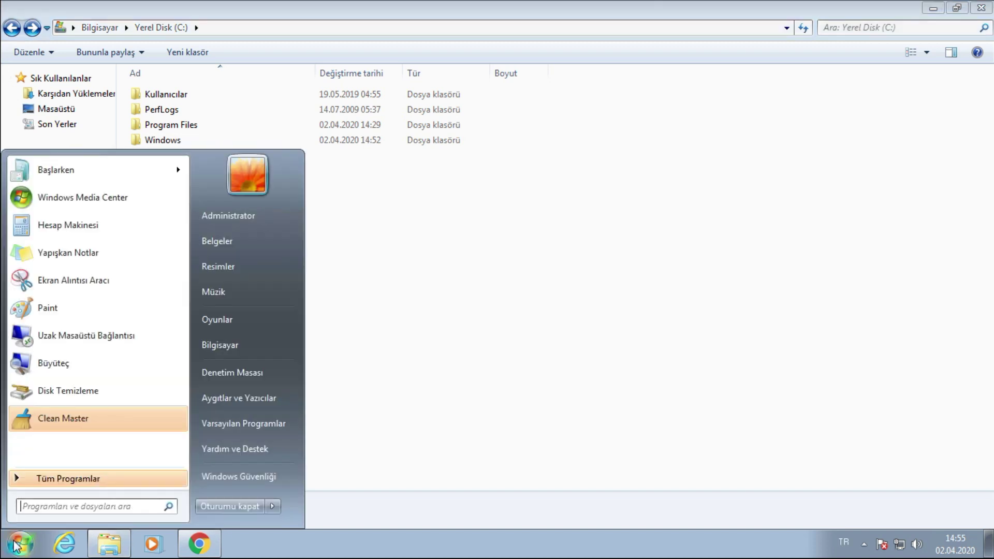
{"action": "right_click", "coordinate": [241, 348]}
{"action": "left_click", "coordinate": [313, 480]}
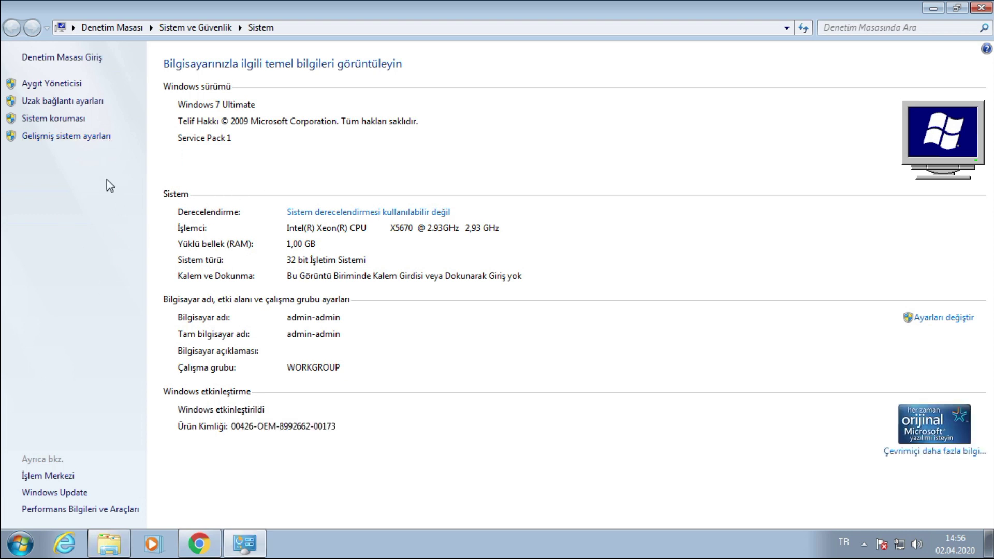
{"action": "left_click", "coordinate": [46, 136]}
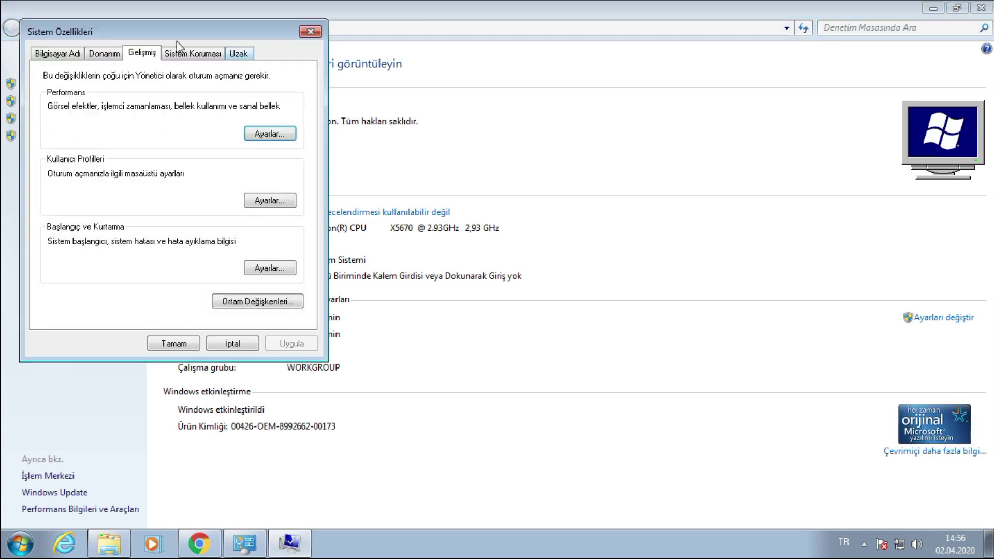
{"action": "left_click", "coordinate": [311, 32]}
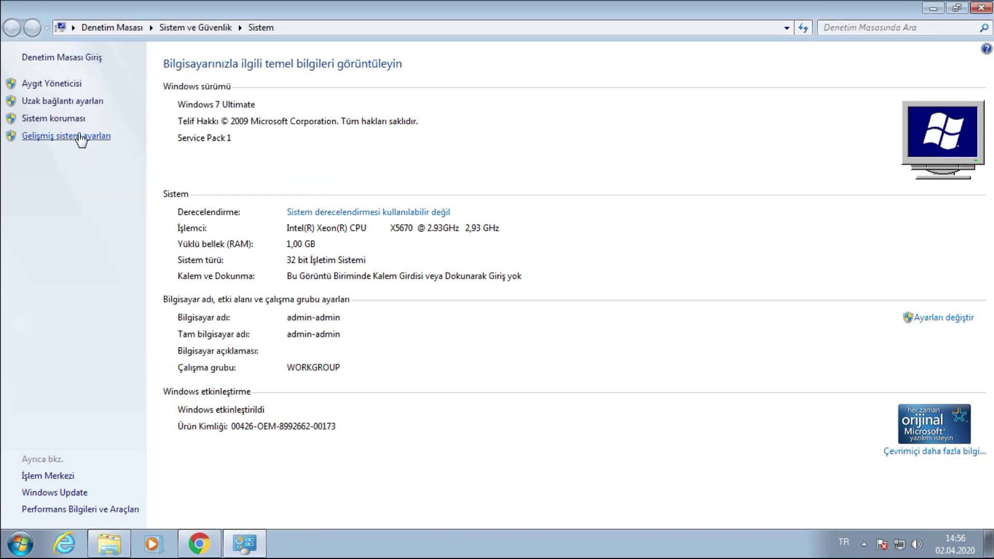
{"action": "left_click", "coordinate": [79, 133]}
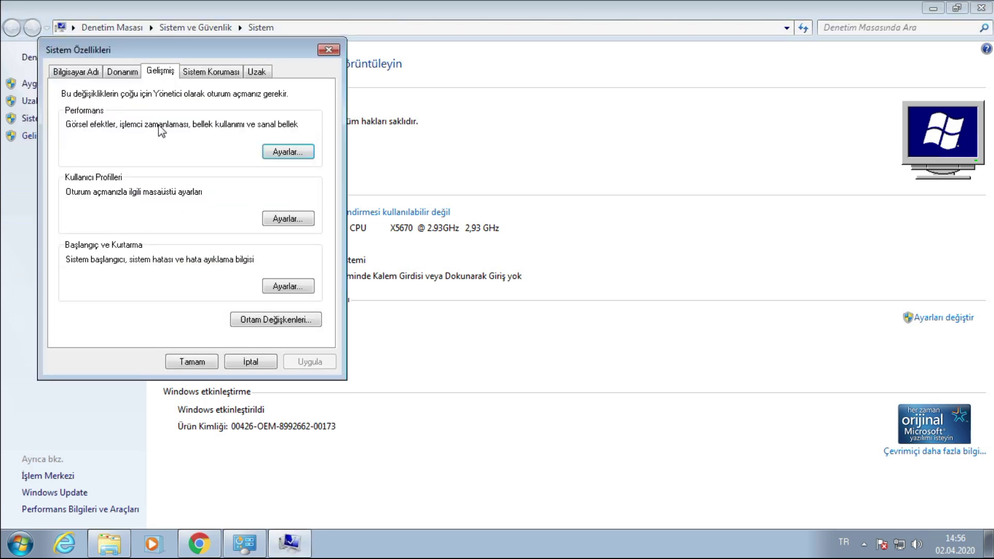
{"action": "left_click", "coordinate": [279, 151]}
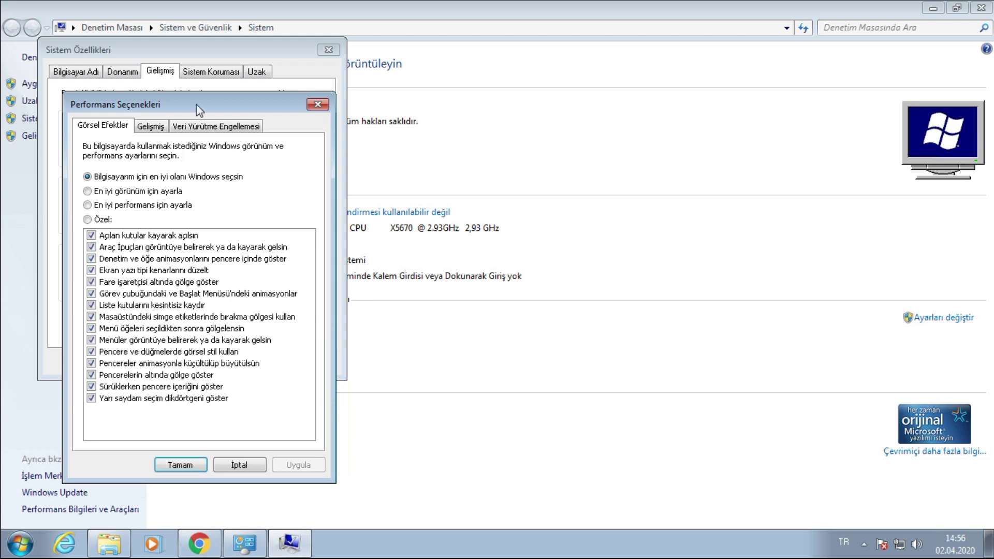
{"action": "left_click_drag", "start_coordinate": [190, 110], "coordinate": [691, 129]}
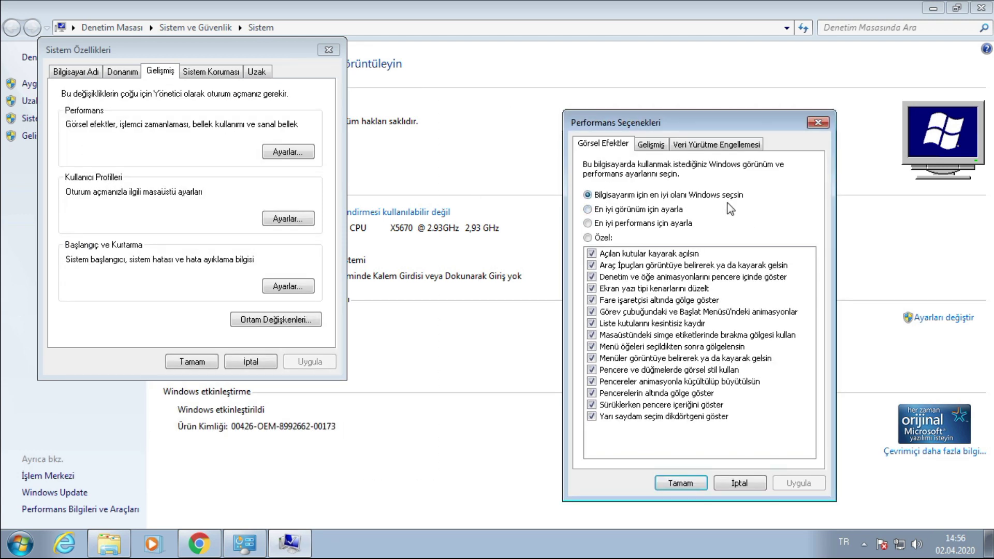
Step: Apply the visual effects option En iyi performans için ayarla and check how the Start menu looks
{"action": "left_click", "coordinate": [604, 231]}
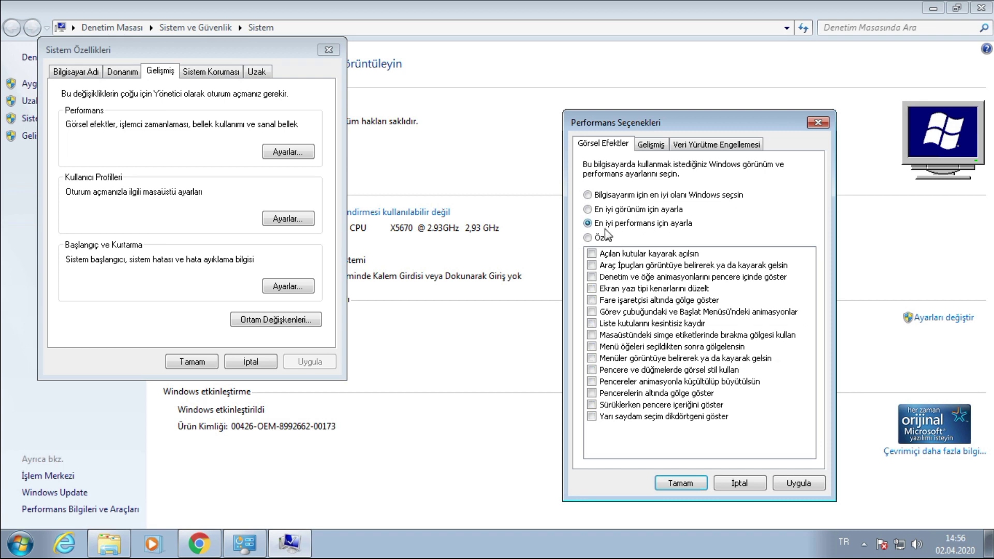
{"action": "left_click", "coordinate": [798, 483]}
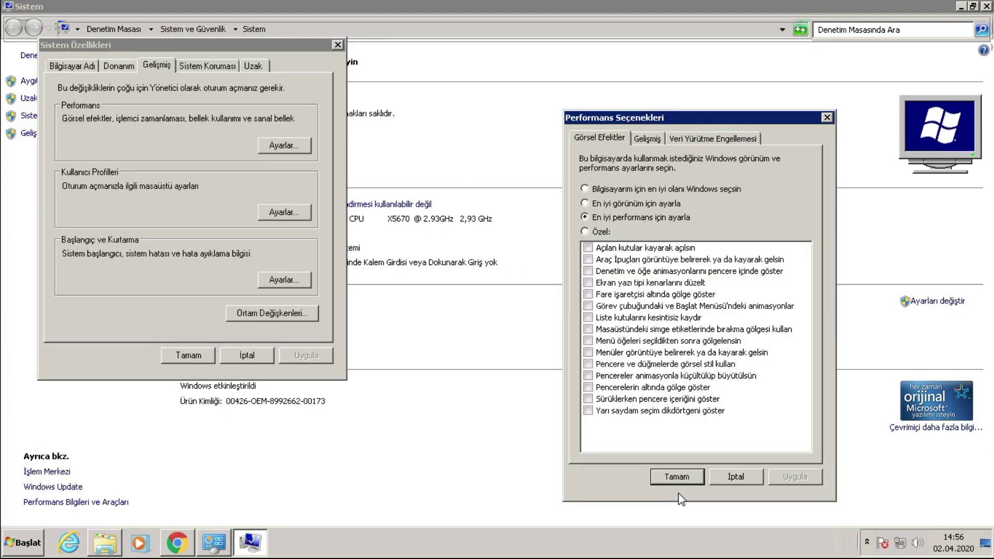
{"action": "left_click", "coordinate": [13, 540]}
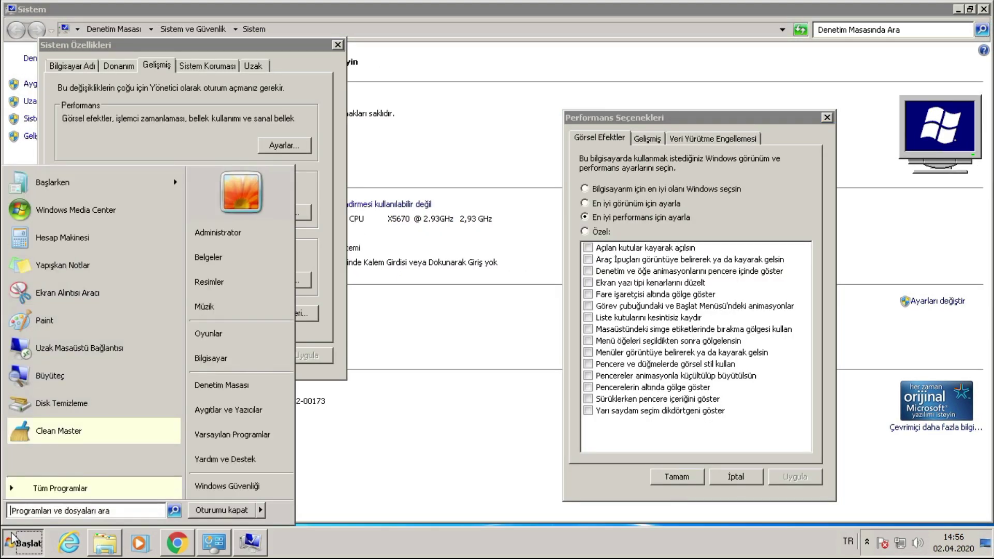
{"action": "left_click", "coordinate": [44, 541]}
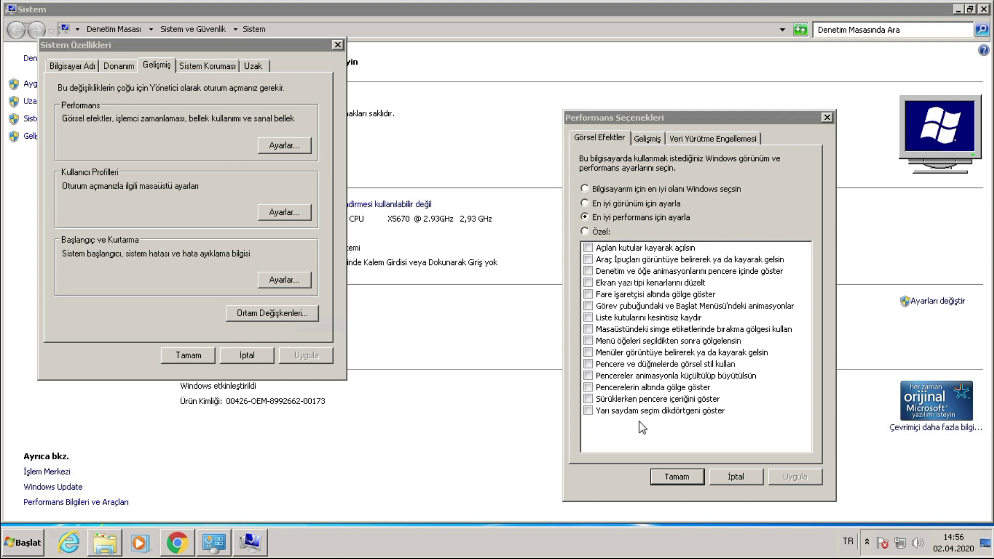
Step: Set visual effects to Özel with only Pencere ve düğmelerde görsel stil kullan enabled, apply it, and close Sistem Özellikleri
{"action": "left_click", "coordinate": [649, 252]}
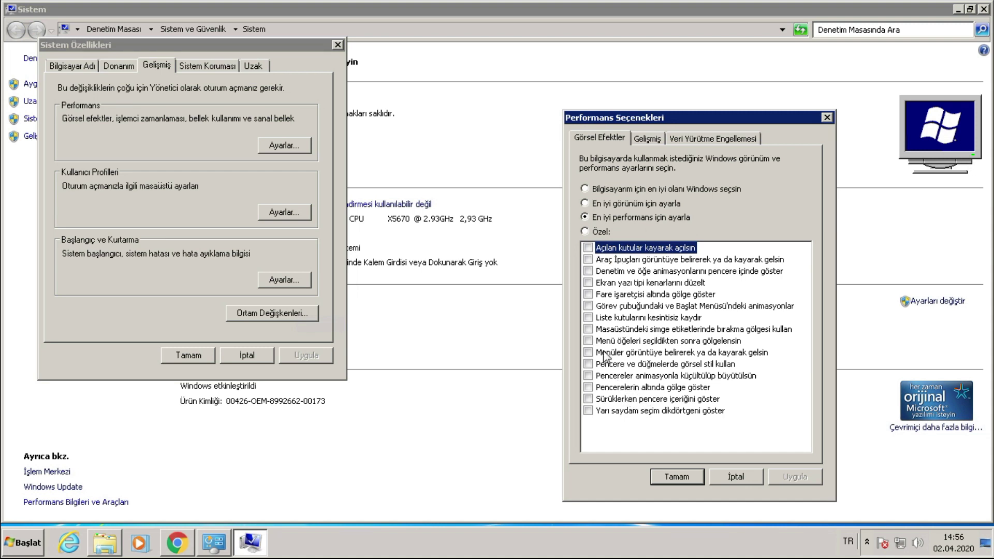
{"action": "left_click", "coordinate": [609, 297]}
{"action": "left_click", "coordinate": [589, 296]}
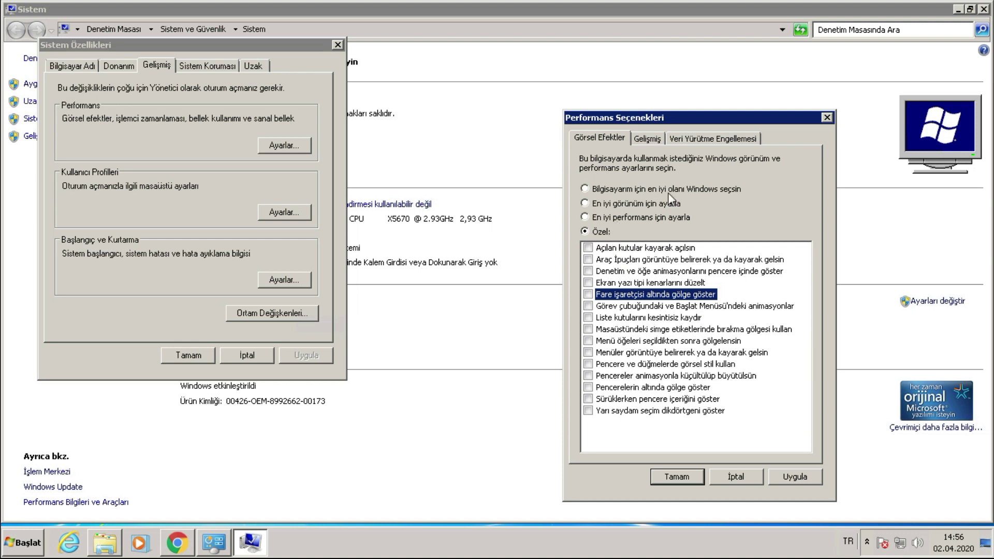
{"action": "left_click", "coordinate": [593, 219]}
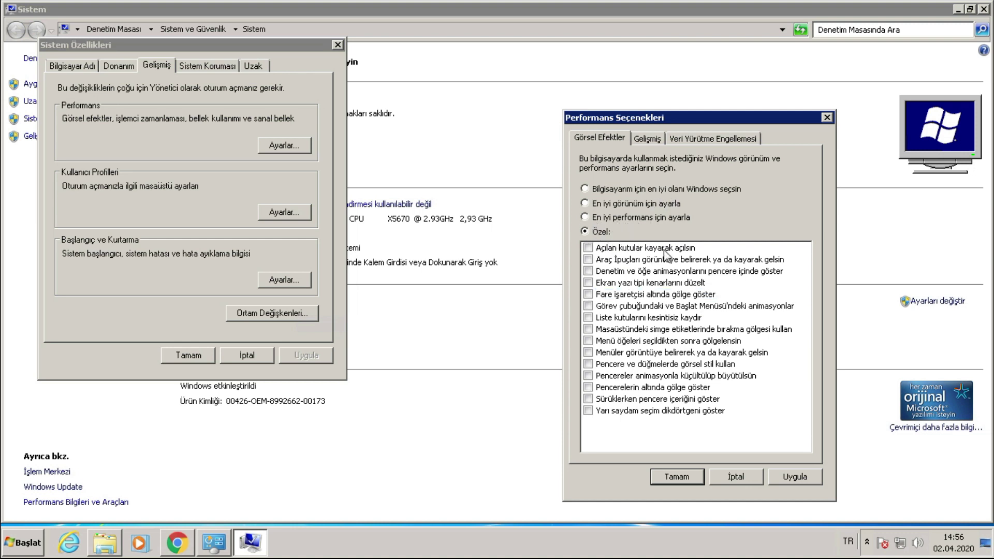
{"action": "left_click", "coordinate": [586, 232]}
{"action": "left_click", "coordinate": [589, 364]}
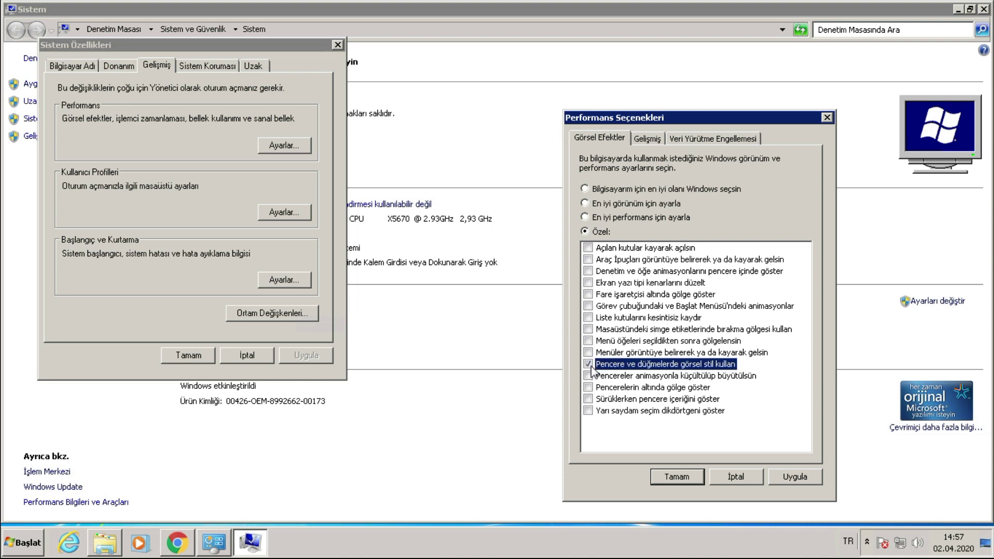
{"action": "left_click", "coordinate": [815, 481]}
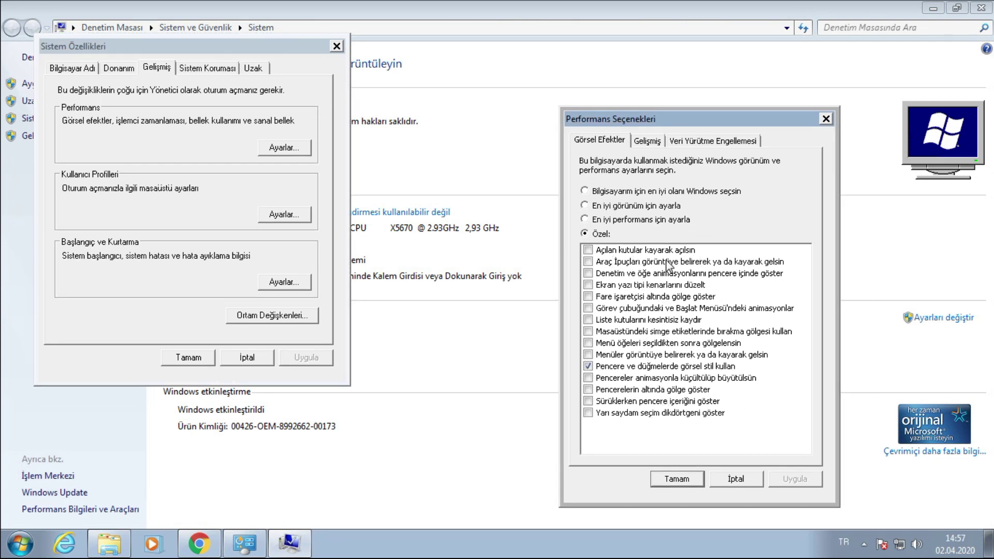
{"action": "left_click", "coordinate": [678, 478]}
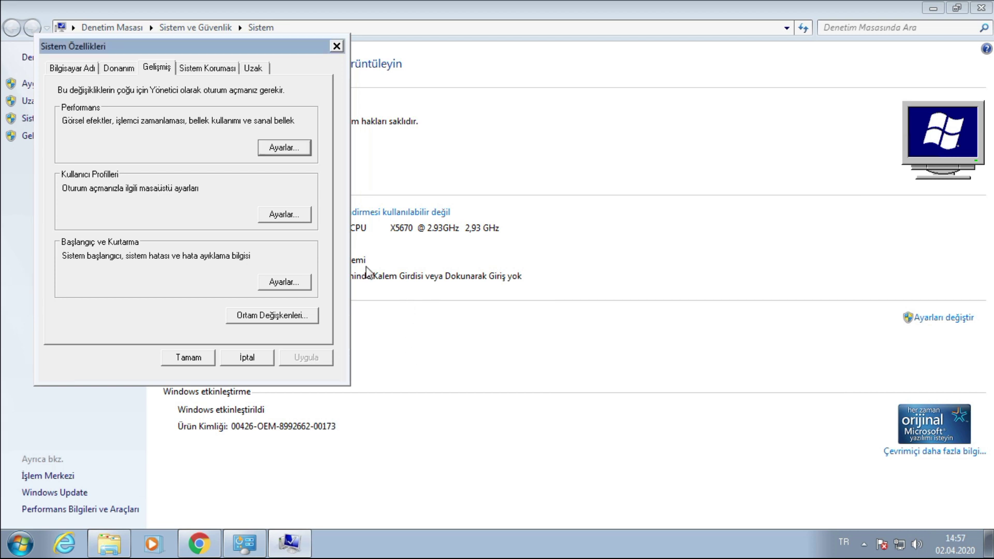
{"action": "left_click_drag", "start_coordinate": [104, 53], "coordinate": [339, 74]}
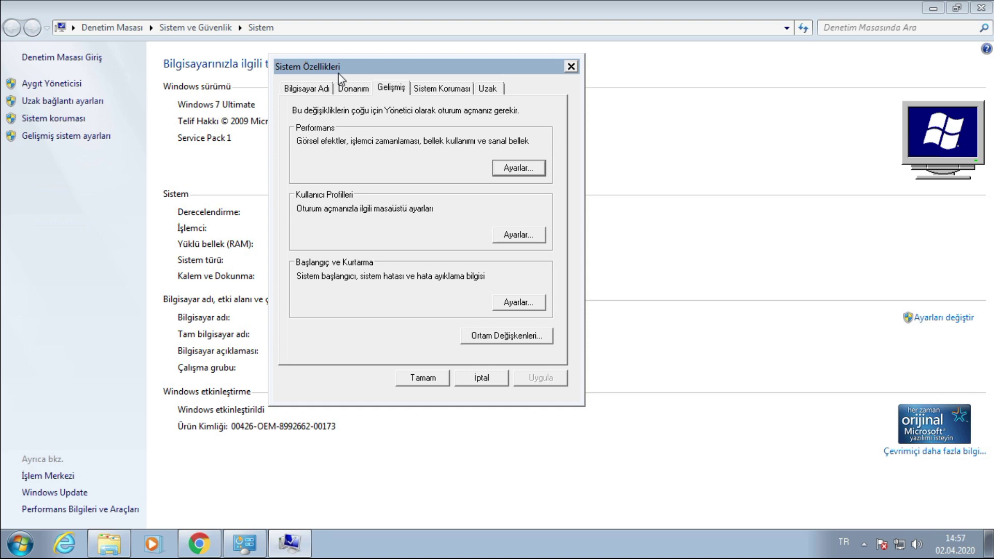
{"action": "left_click", "coordinate": [571, 66]}
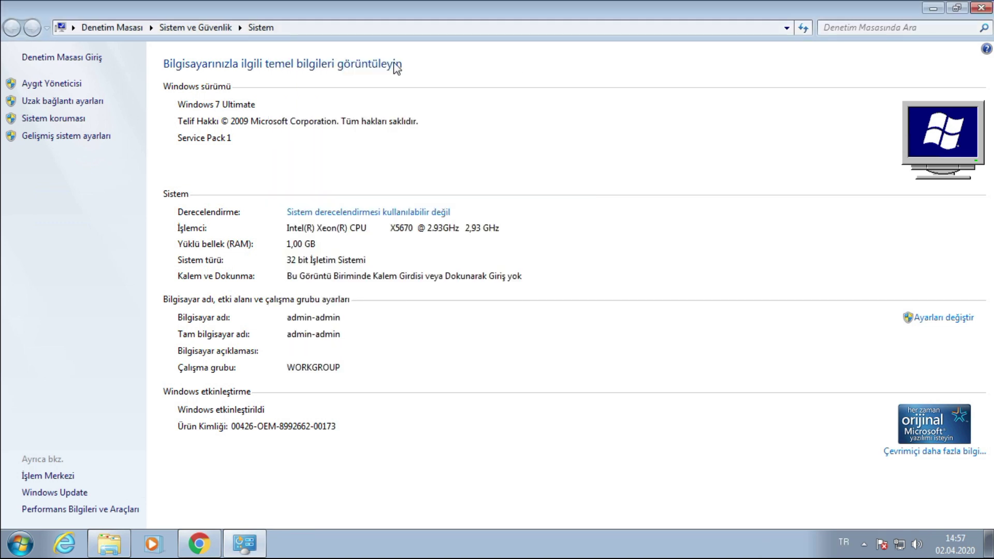
Step: Open Aygıt Yöneticisi, expand Disk sürücüleri and Disket sürücüleri, and view the properties of Temel Sistem Aygıtı
{"action": "left_click", "coordinate": [51, 84]}
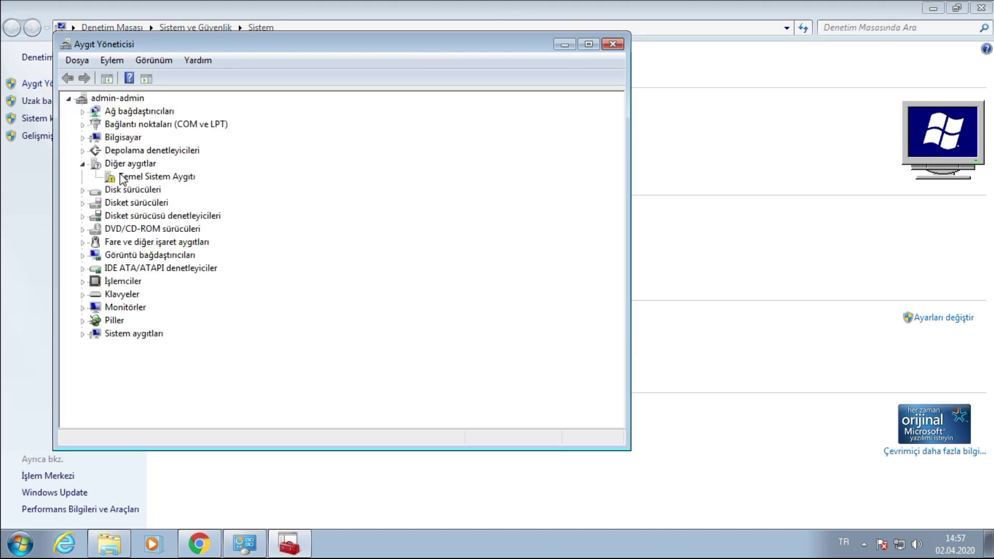
{"action": "left_click", "coordinate": [83, 190]}
{"action": "left_click", "coordinate": [83, 216]}
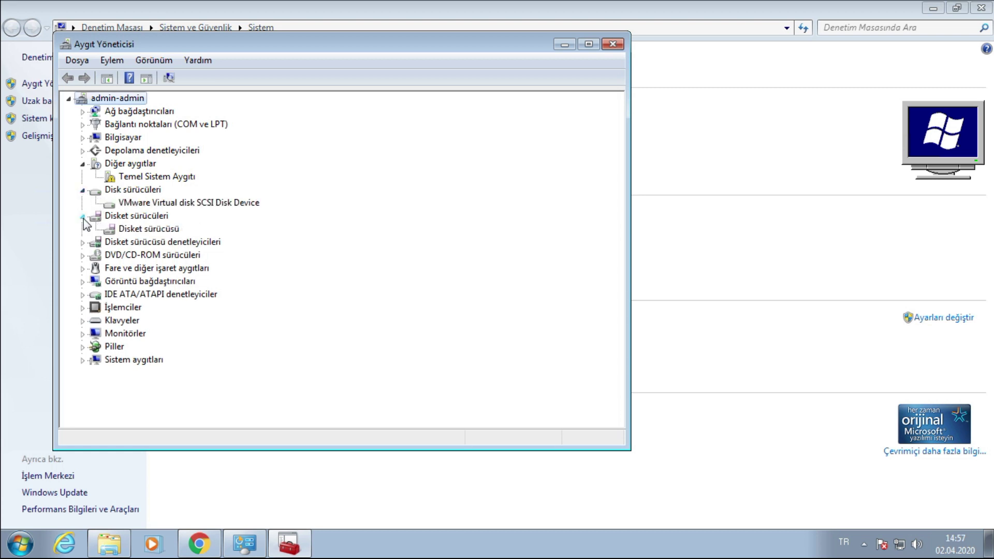
{"action": "left_click", "coordinate": [113, 181]}
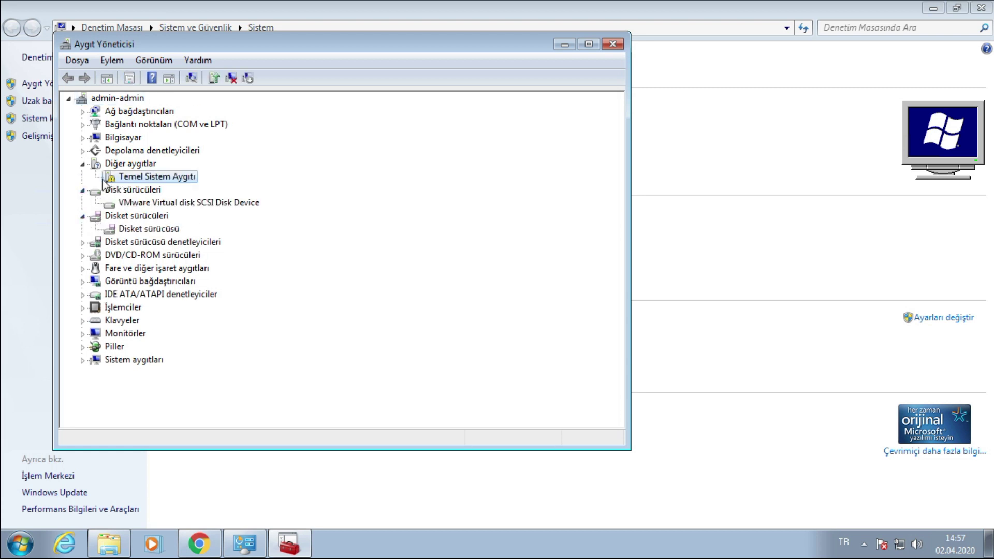
{"action": "double_click", "coordinate": [137, 178]}
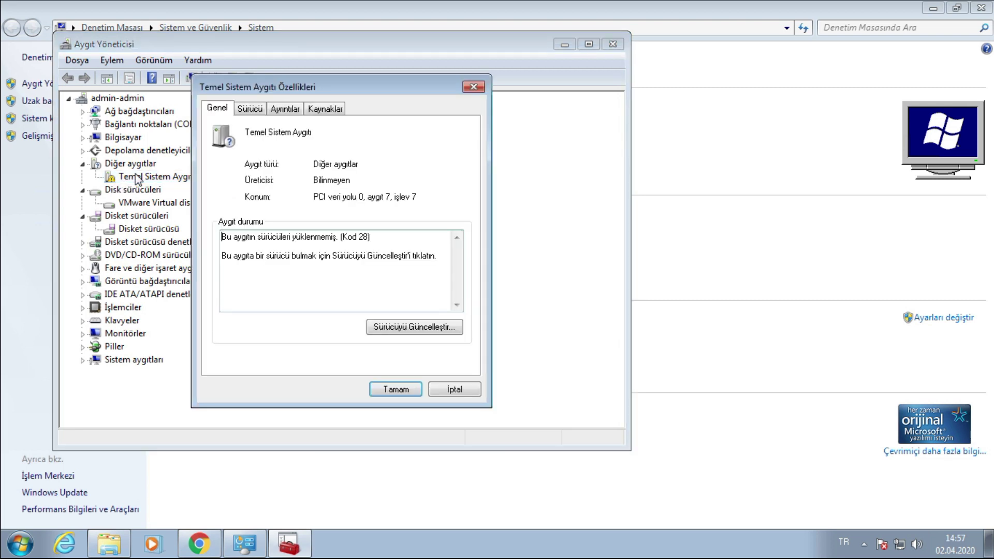
Step: View the driver update search options for Temel Sistem Aygıtı, cancel the wizard, and close the device's properties and Aygıt Yöneticisi
{"action": "left_click", "coordinate": [396, 331]}
{"action": "left_click", "coordinate": [550, 387]}
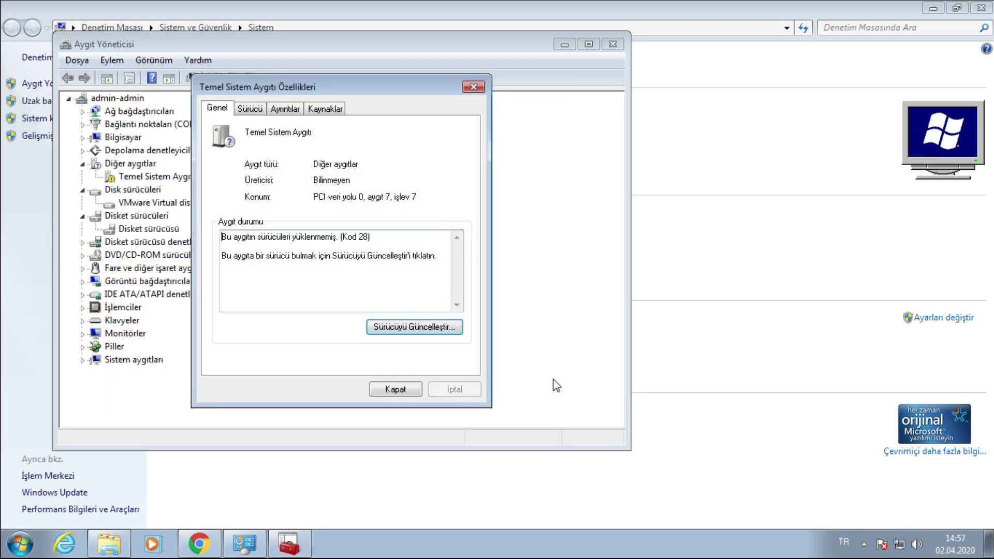
{"action": "left_click", "coordinate": [428, 328]}
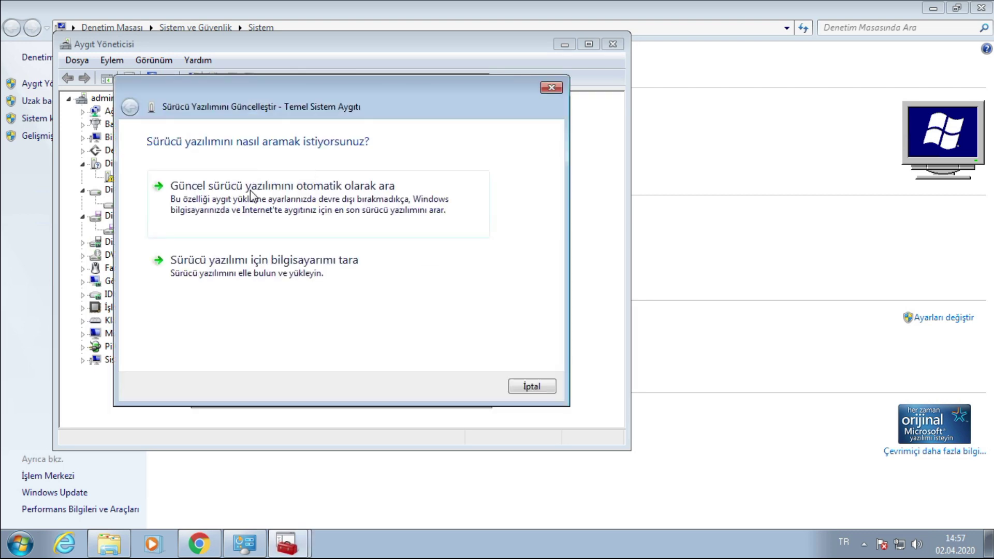
{"action": "left_click", "coordinate": [532, 387]}
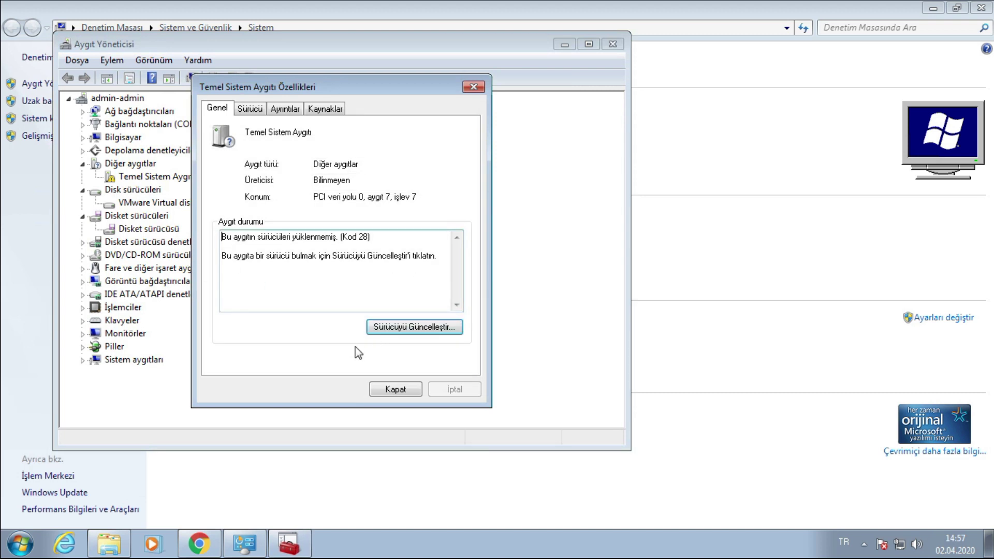
{"action": "left_click", "coordinate": [471, 87]}
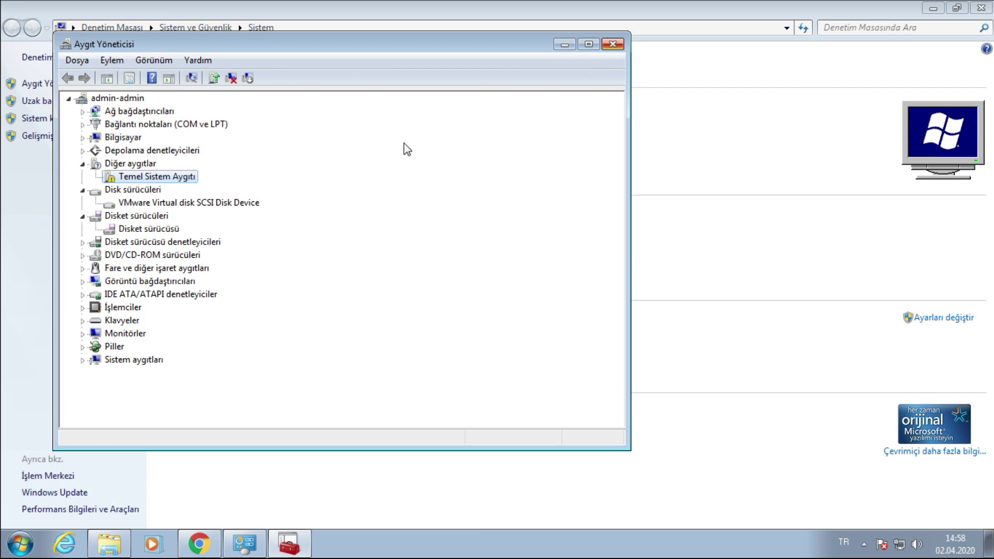
{"action": "left_click", "coordinate": [616, 46]}
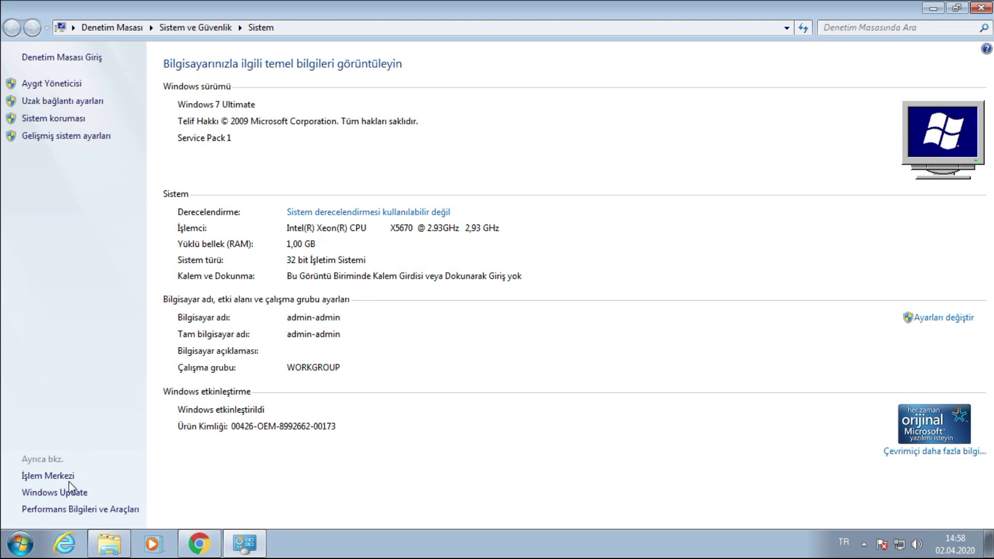
Step: Open the advanced power settings from Performans Bilgileri ve Araçları via the Dengeli plan and choose the Yüksek performans plan
{"action": "left_click", "coordinate": [57, 511]}
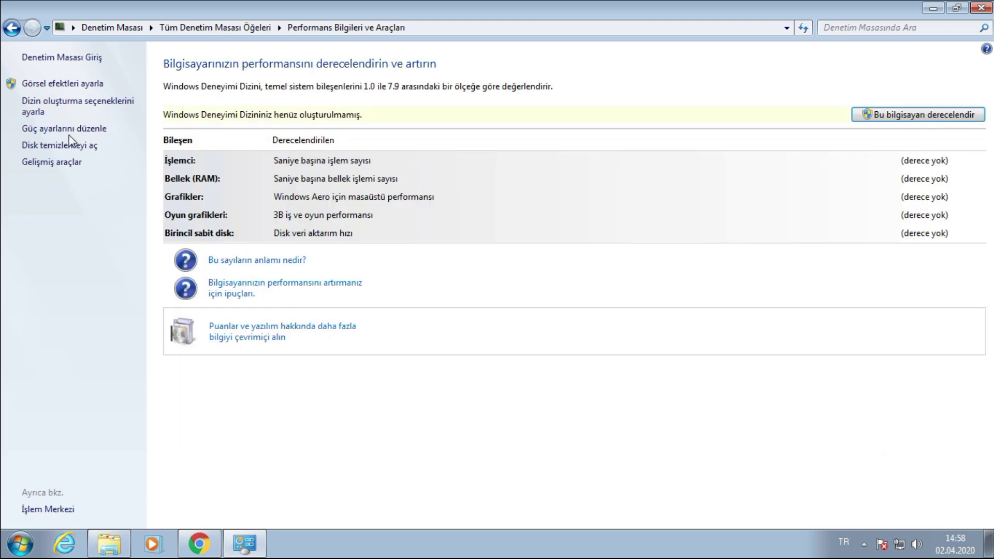
{"action": "left_click", "coordinate": [68, 128]}
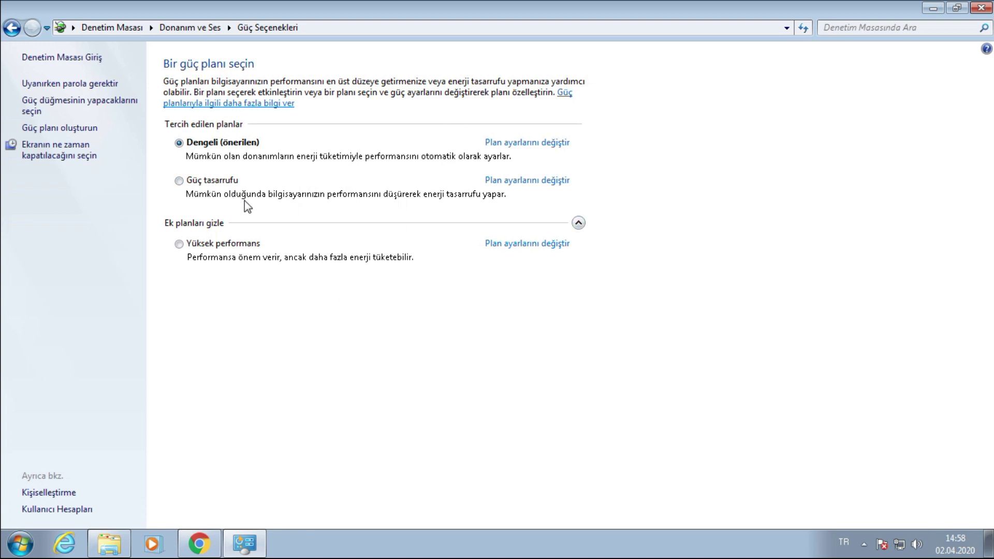
{"action": "left_click", "coordinate": [541, 143]}
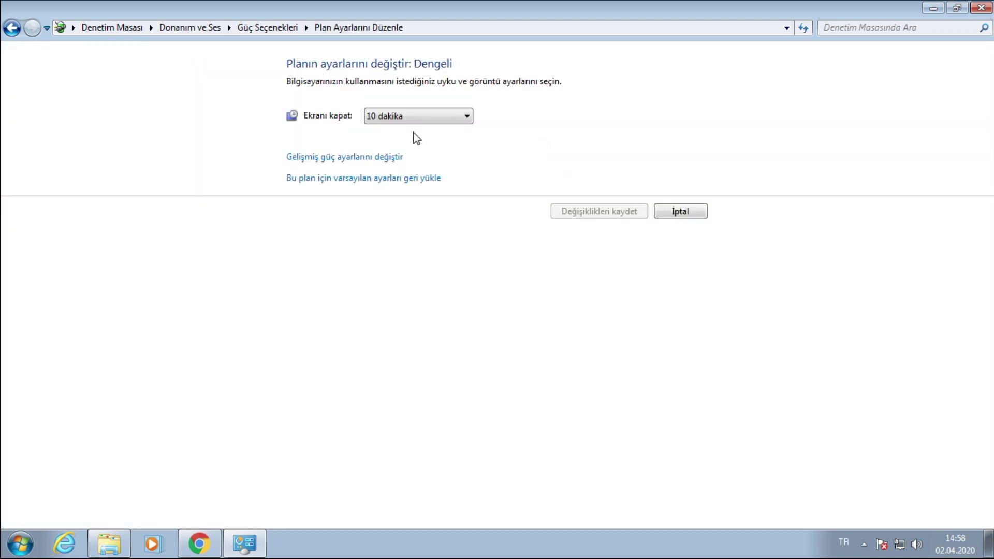
{"action": "left_click", "coordinate": [355, 158]}
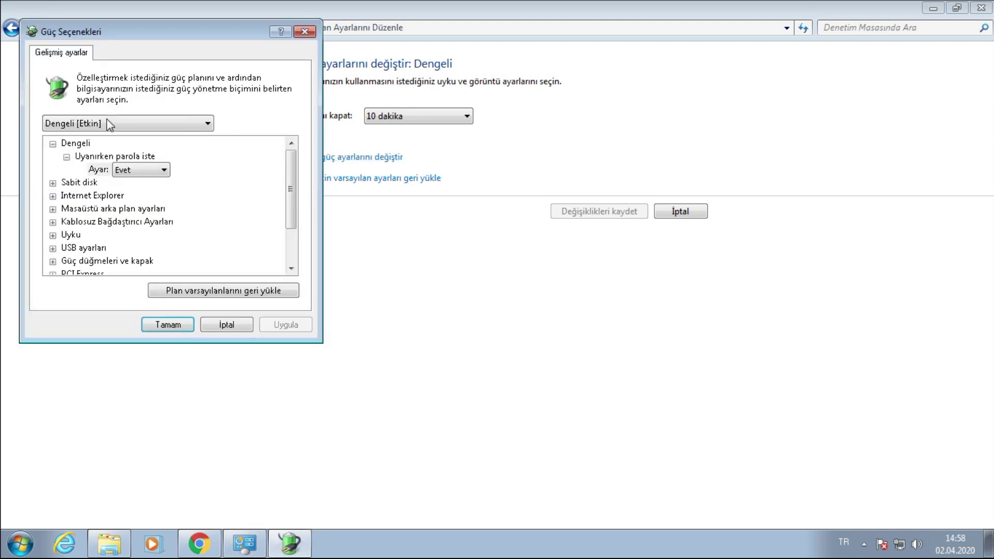
{"action": "left_click", "coordinate": [107, 123]}
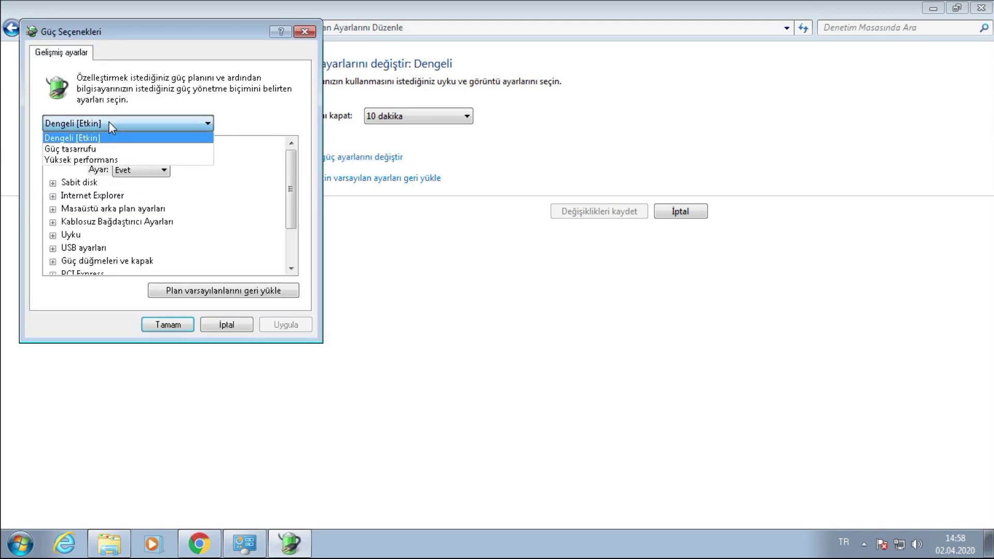
{"action": "left_click", "coordinate": [112, 160]}
{"action": "left_click_drag", "start_coordinate": [225, 34], "coordinate": [567, 89]}
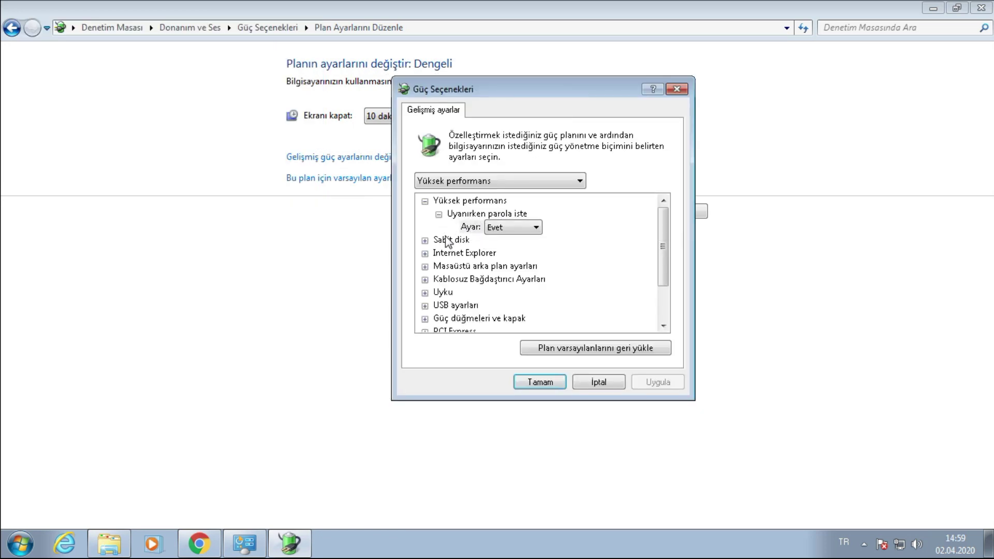
Step: Set Uyanırken parola iste to Hayır for Yüksek performans and expand the hard disk turn-off time setting
{"action": "left_click", "coordinate": [518, 231]}
{"action": "left_click", "coordinate": [512, 247]}
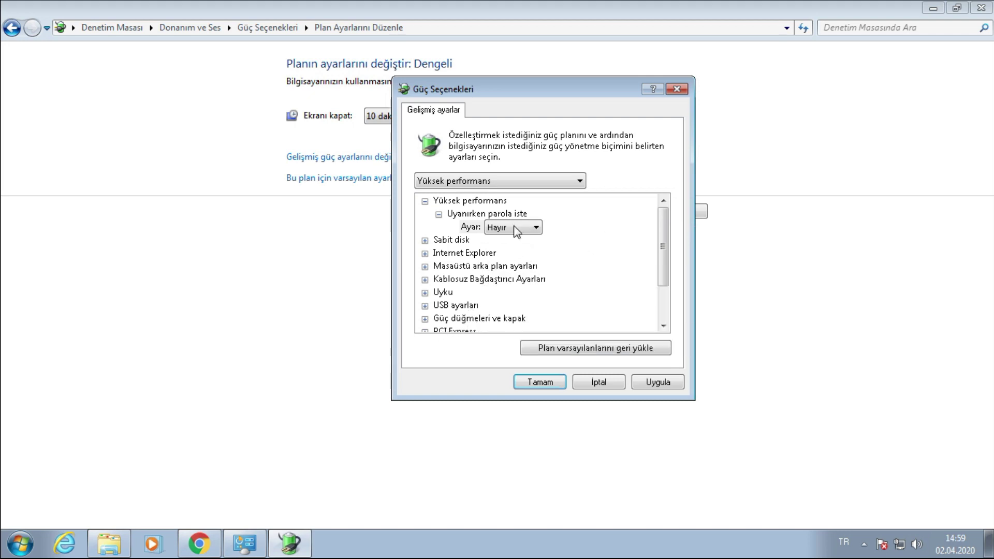
{"action": "left_click", "coordinate": [426, 241]}
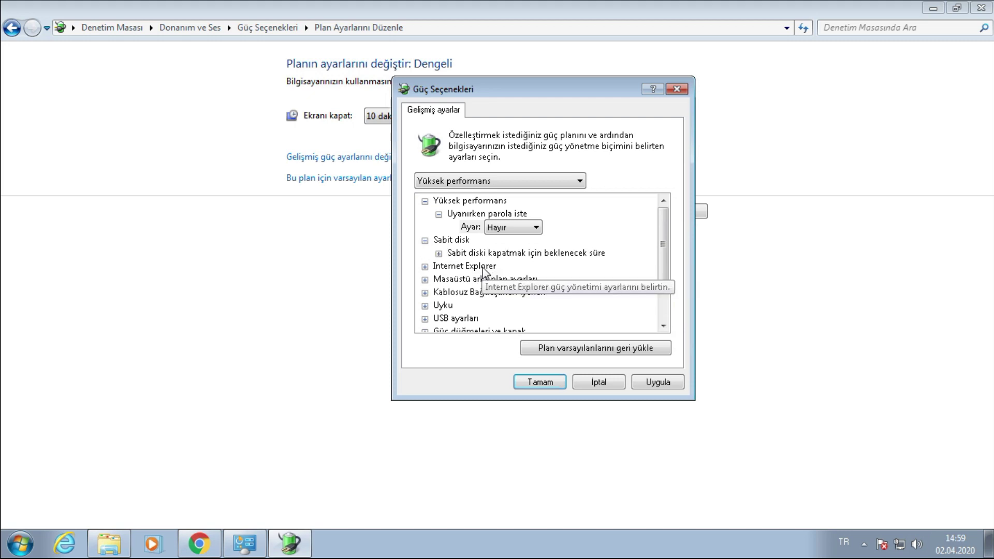
{"action": "left_click", "coordinate": [439, 253]}
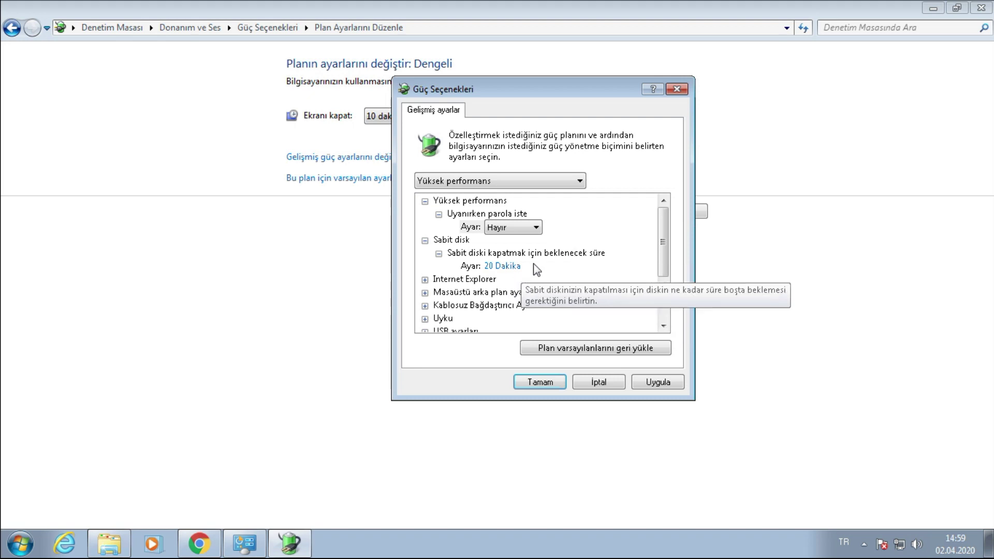
Step: Set Ekranı kapatmak için beklenecek süre to 0 minutes for Yüksek performans, apply it, and close Güç Seçenekleri
{"action": "left_click_drag", "start_coordinate": [659, 244], "coordinate": [663, 265]}
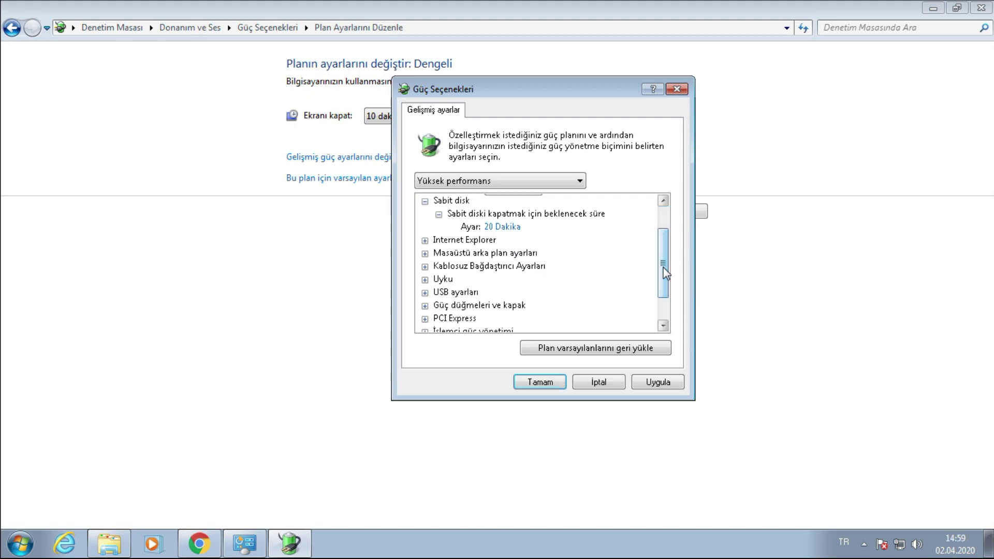
{"action": "left_click_drag", "start_coordinate": [663, 268], "coordinate": [661, 300]}
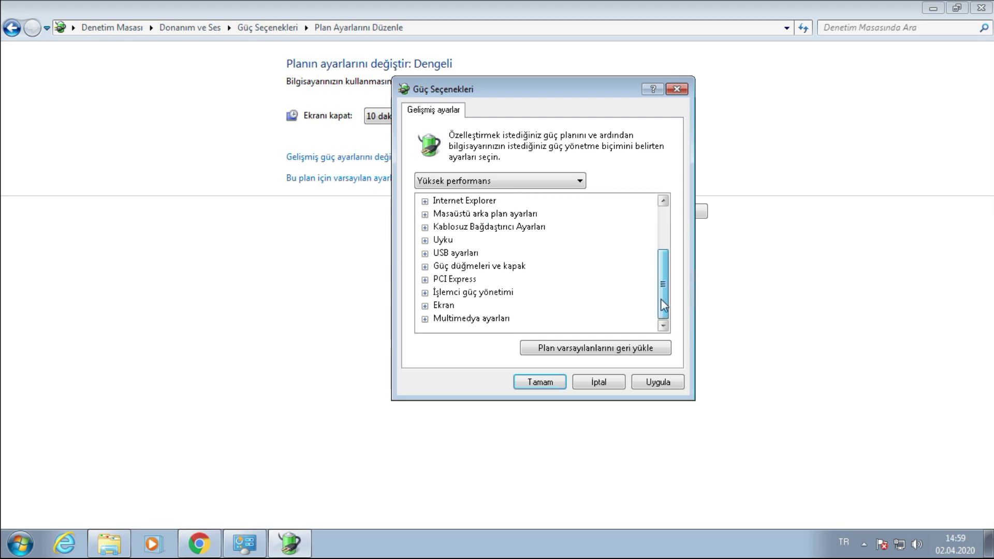
{"action": "left_click", "coordinate": [425, 306]}
{"action": "scroll", "coordinate": [433, 314], "scroll_direction": "down", "scroll_amount": 1}
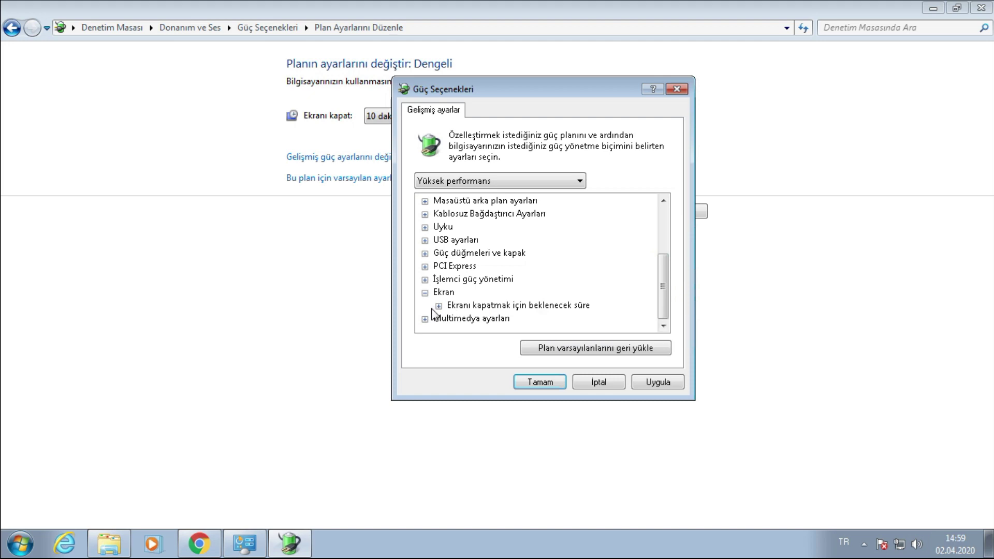
{"action": "left_click", "coordinate": [439, 306]}
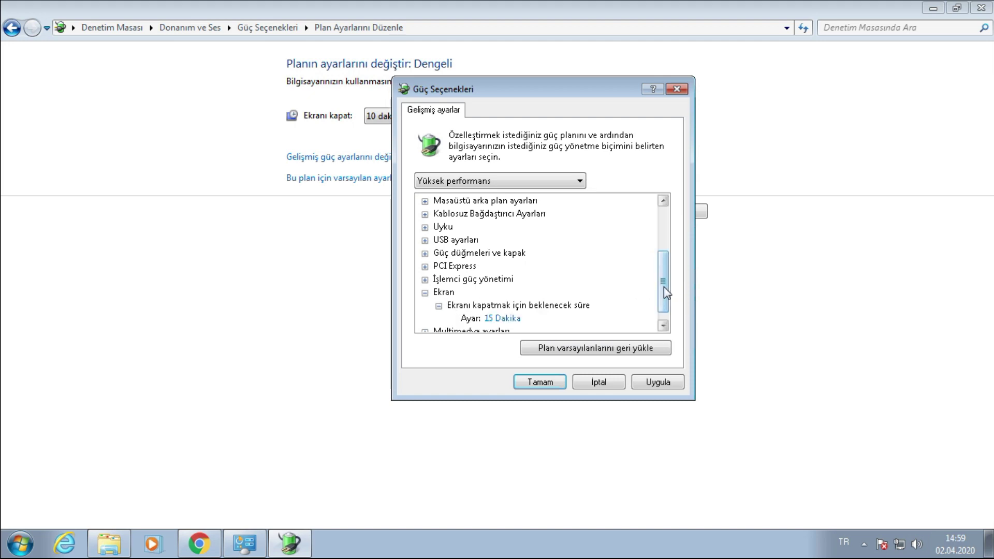
{"action": "scroll", "coordinate": [669, 294], "scroll_direction": "down", "scroll_amount": 1}
{"action": "left_click", "coordinate": [496, 305]}
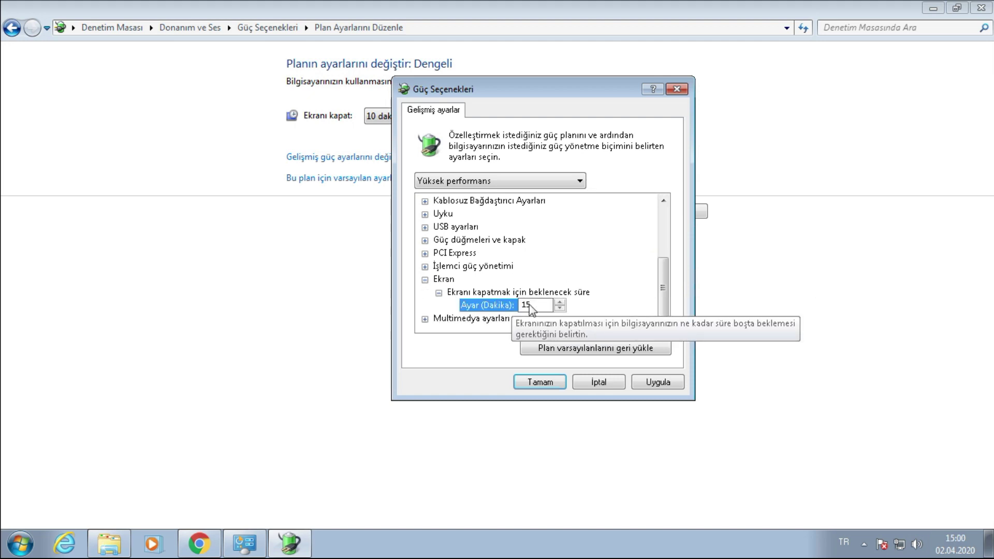
{"action": "type", "text": "0"}
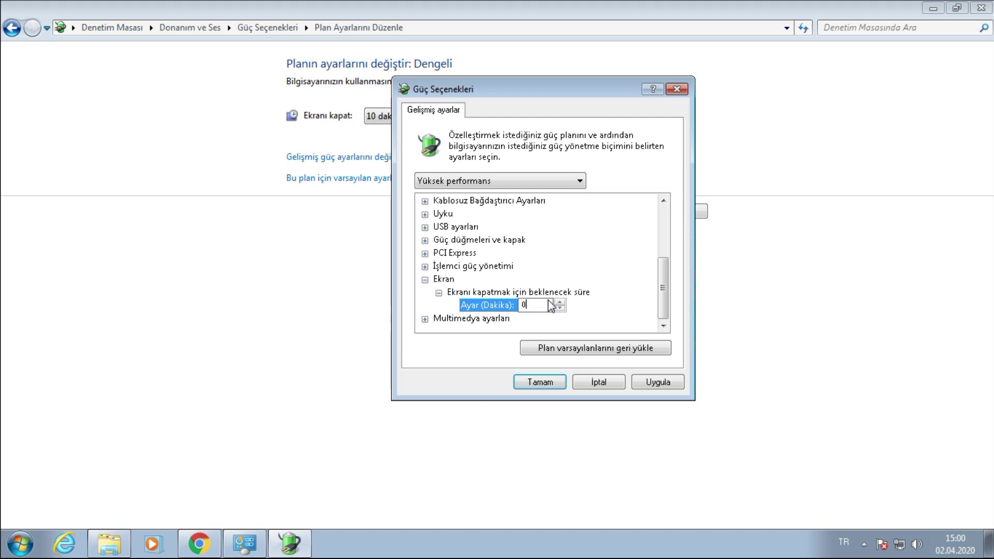
{"action": "left_click_drag", "start_coordinate": [532, 305], "coordinate": [388, 312]}
{"action": "left_click_drag", "start_coordinate": [544, 306], "coordinate": [283, 295]}
{"action": "left_click", "coordinate": [647, 387]}
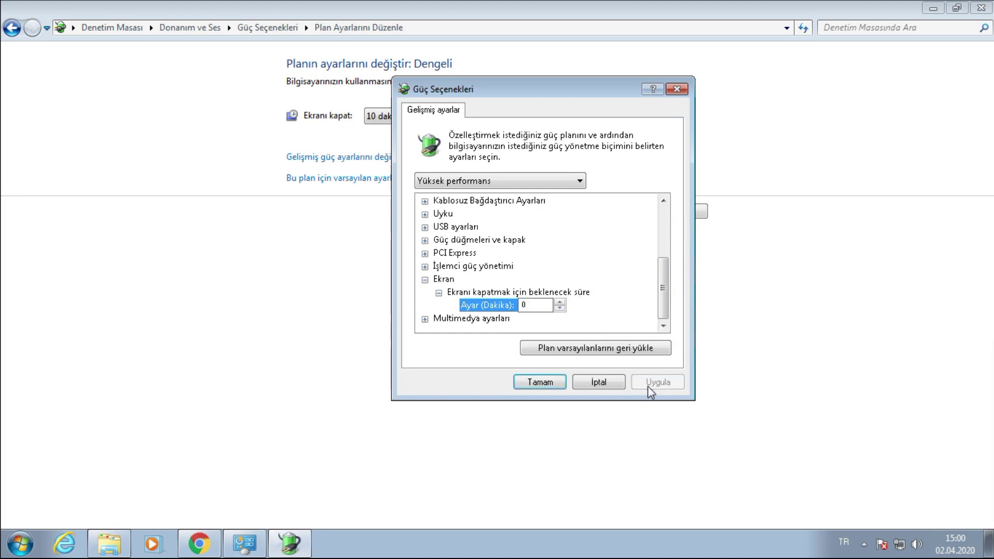
{"action": "left_click", "coordinate": [551, 377]}
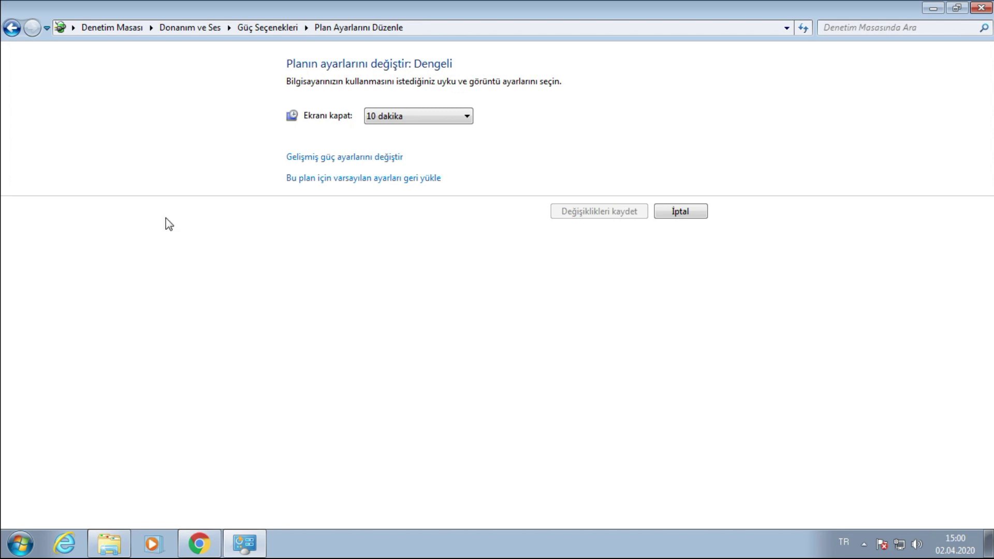
Step: Return to the Sistem page, open Windows Update, and try to check for updates
{"action": "left_click", "coordinate": [11, 29]}
{"action": "left_click", "coordinate": [10, 29]}
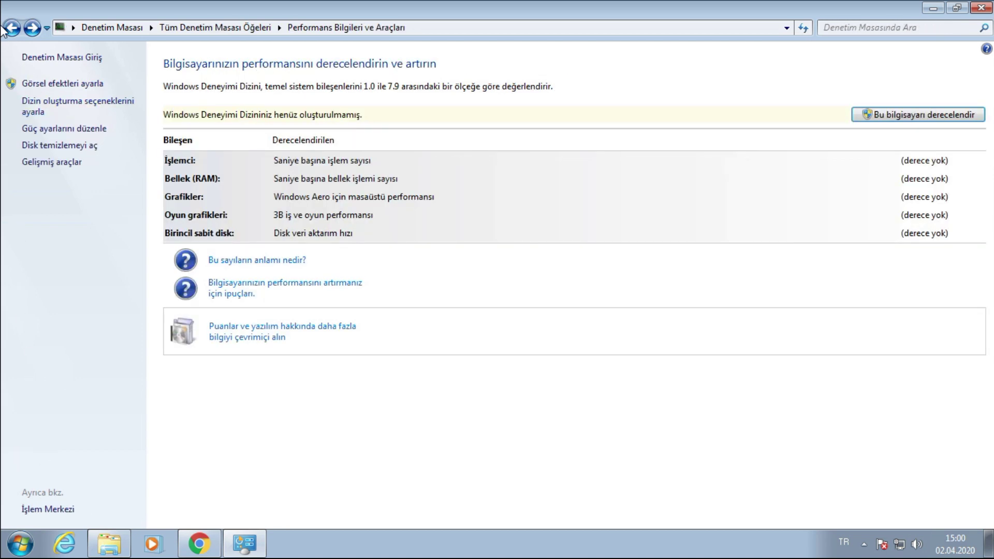
{"action": "left_click", "coordinate": [5, 30]}
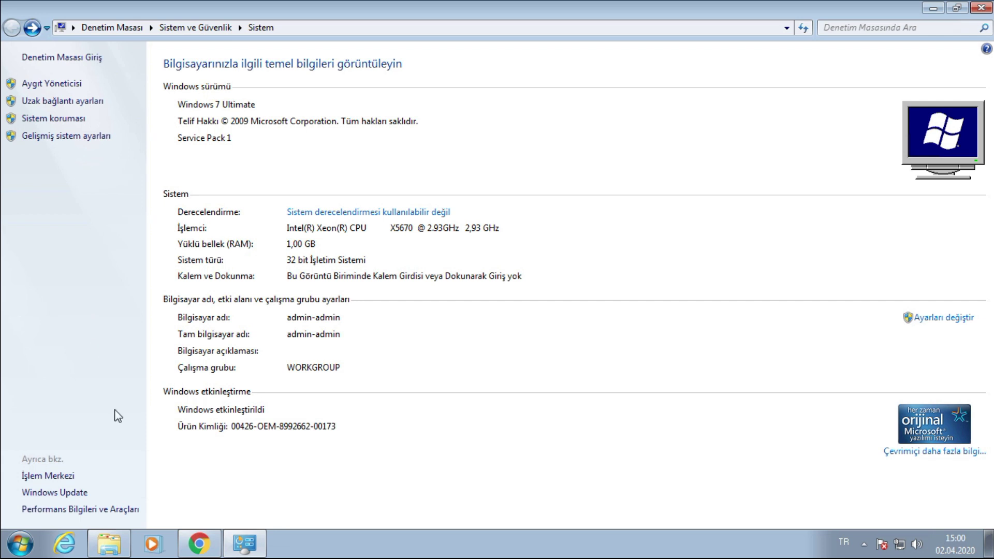
{"action": "left_click", "coordinate": [61, 492]}
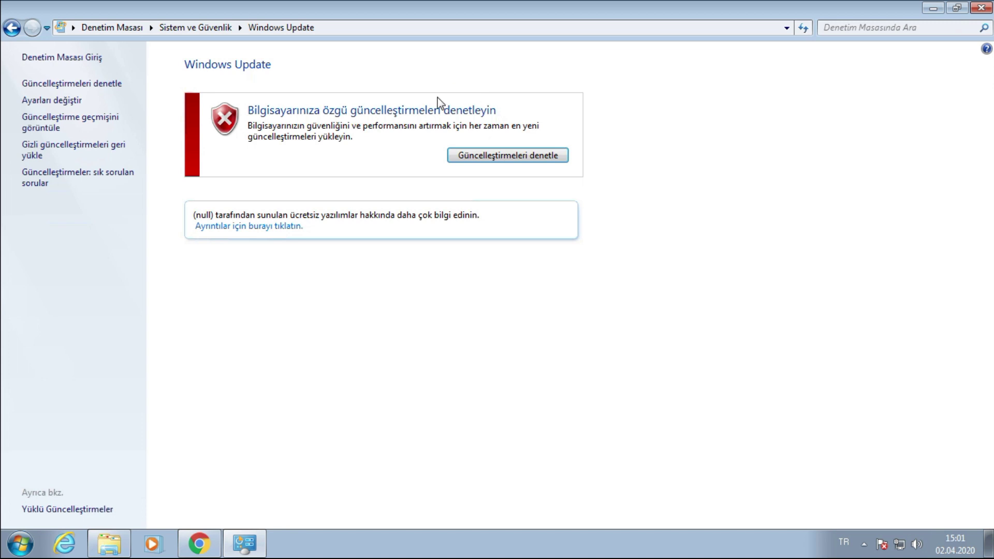
{"action": "left_click", "coordinate": [501, 160]}
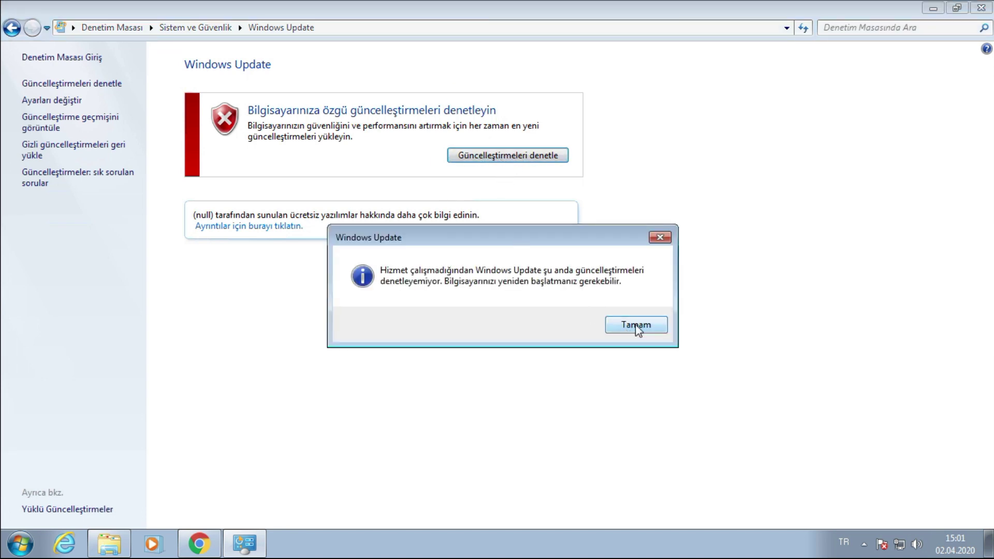
{"action": "left_click", "coordinate": [661, 237]}
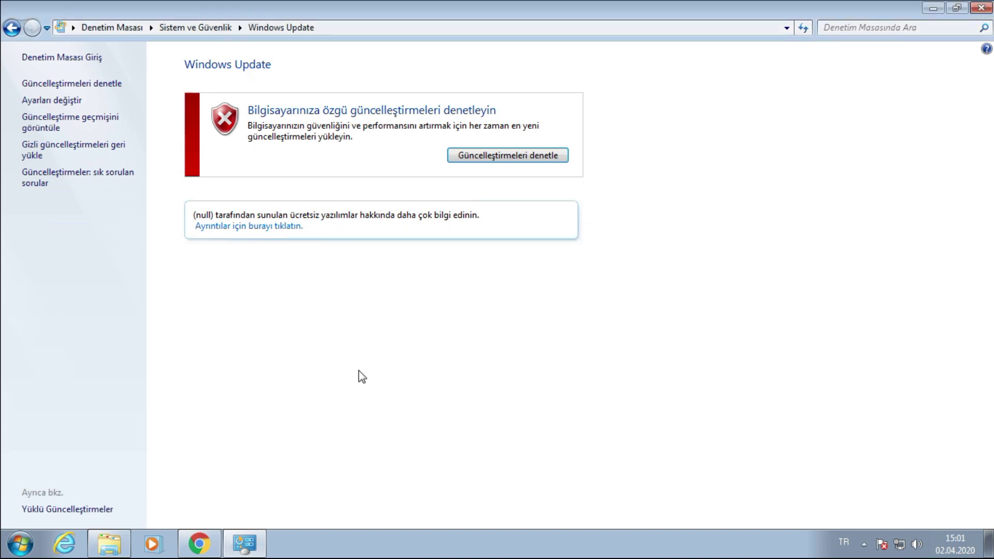
Step: Switch to Chrome, open the BİLGİSAYAR HIZLANDIRMA VE FPS ARTTIRMA playlist on the Hanimiş Teknoloji channel, pause the video, and browse the playlist
{"action": "left_click", "coordinate": [206, 549]}
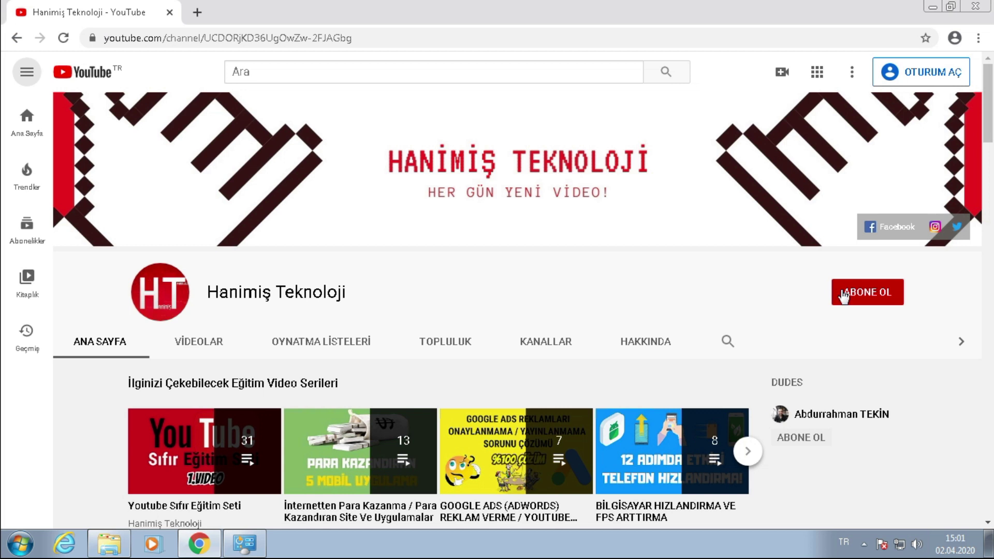
{"action": "left_click", "coordinate": [875, 298]}
{"action": "left_click", "coordinate": [747, 277]}
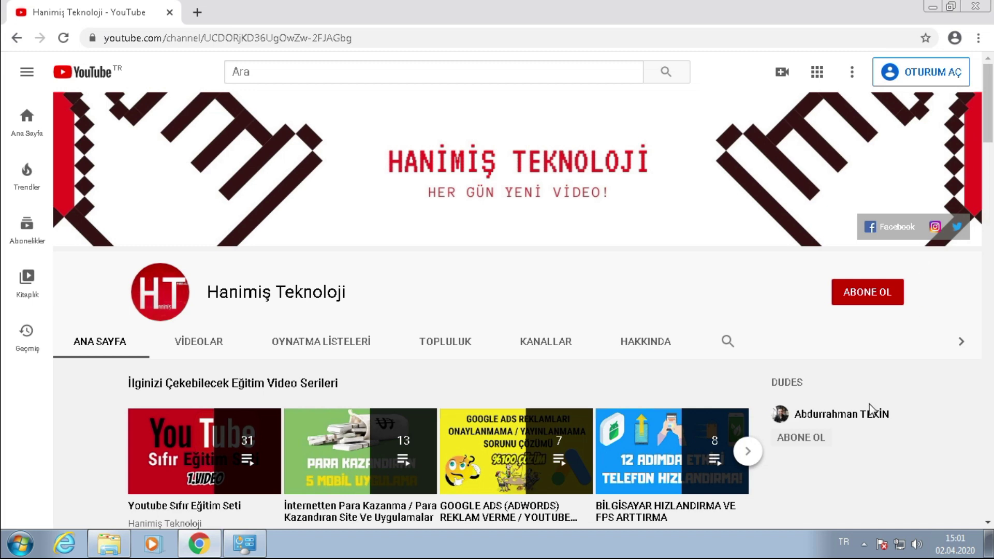
{"action": "scroll", "coordinate": [794, 393], "scroll_direction": "down", "scroll_amount": 3}
{"action": "left_click", "coordinate": [655, 324]}
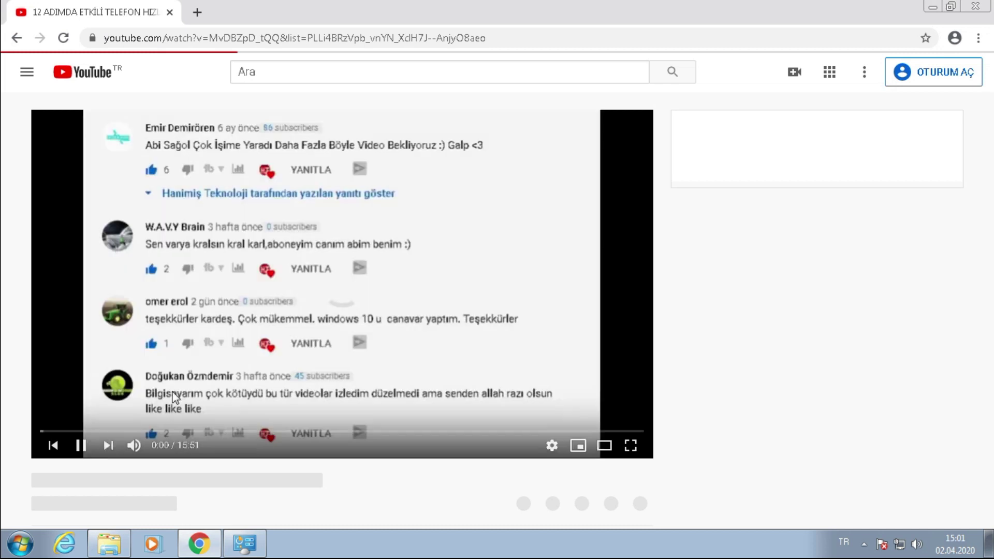
{"action": "left_click", "coordinate": [80, 446]}
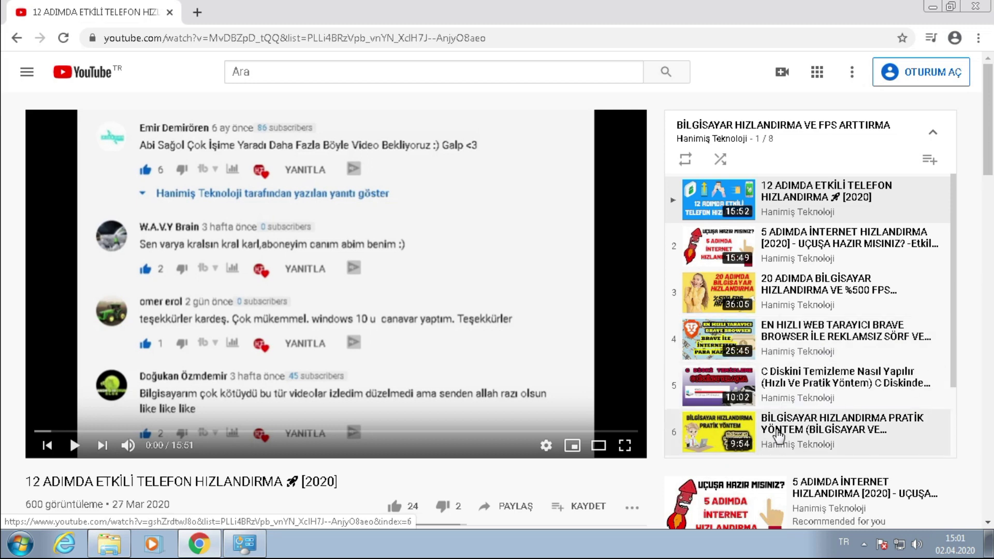
{"action": "scroll", "coordinate": [809, 442], "scroll_direction": "down", "scroll_amount": 2}
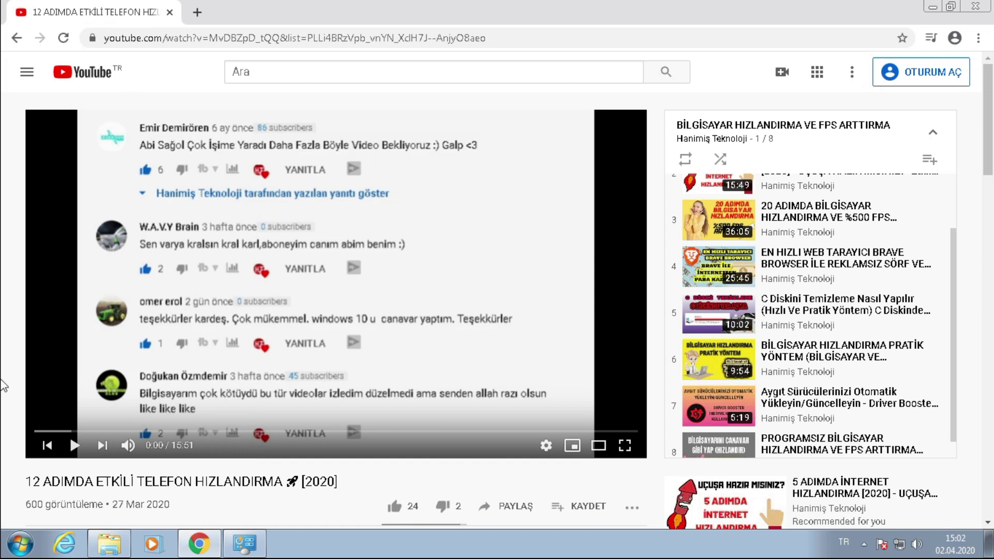
Step: Find Çalıştır by searching for "çal" and run regedit to open Kayıt Defteri Düzenleyicisi
{"action": "left_click", "coordinate": [19, 543]}
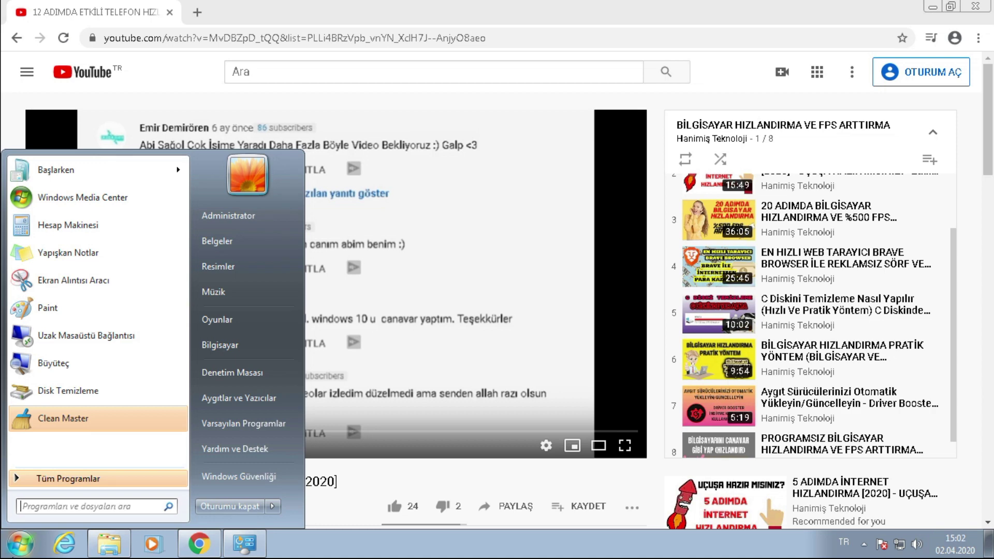
{"action": "type", "text": "çal"}
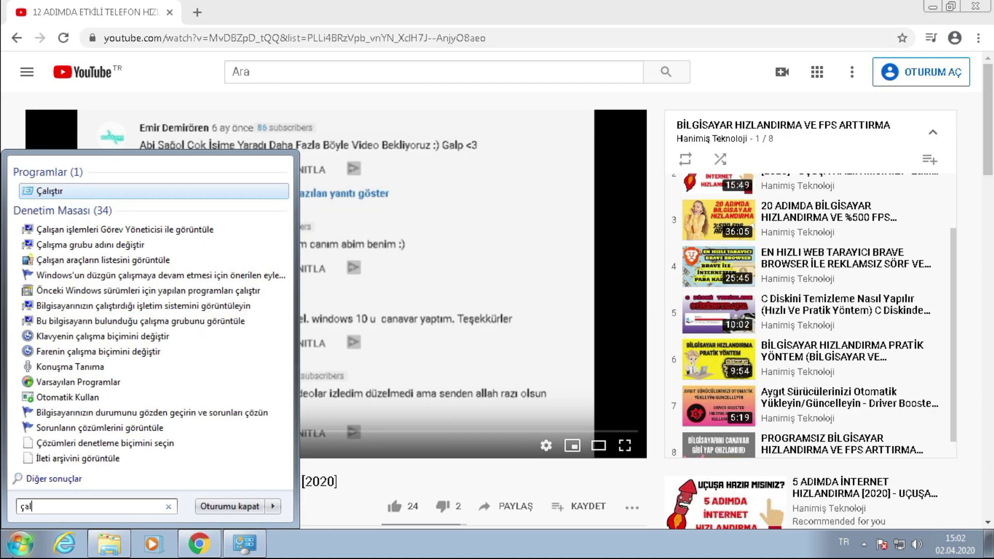
{"action": "key", "text": "Return"}
{"action": "type", "text": "regedit"}
{"action": "key", "text": "Return"}
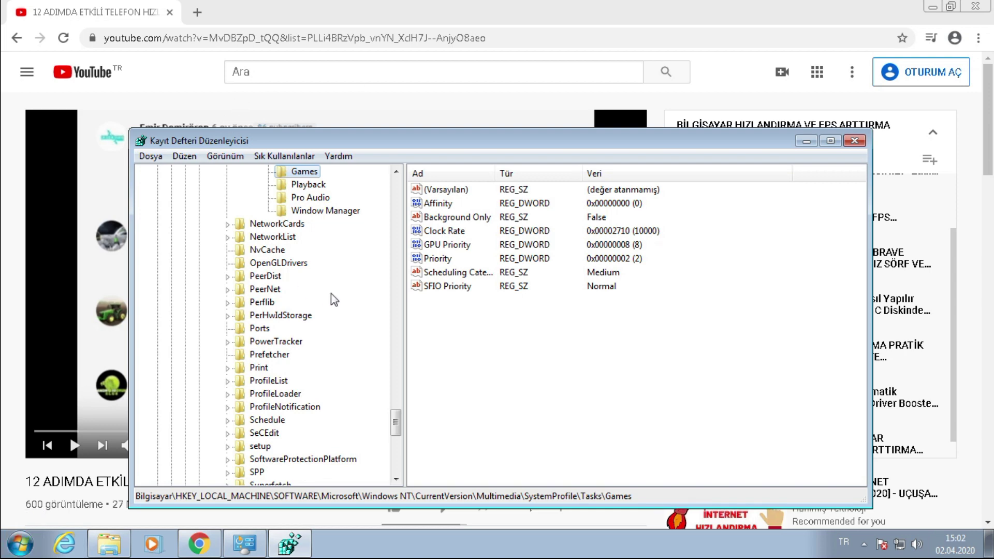
Step: Collapse the HKEY_LOCAL_MACHINE branch and open the key HKEY_CURRENT_USER\Control Panel\Mouse
{"action": "scroll", "coordinate": [401, 392], "scroll_direction": "up", "scroll_amount": 5}
{"action": "scroll", "coordinate": [402, 393], "scroll_direction": "up", "scroll_amount": 20}
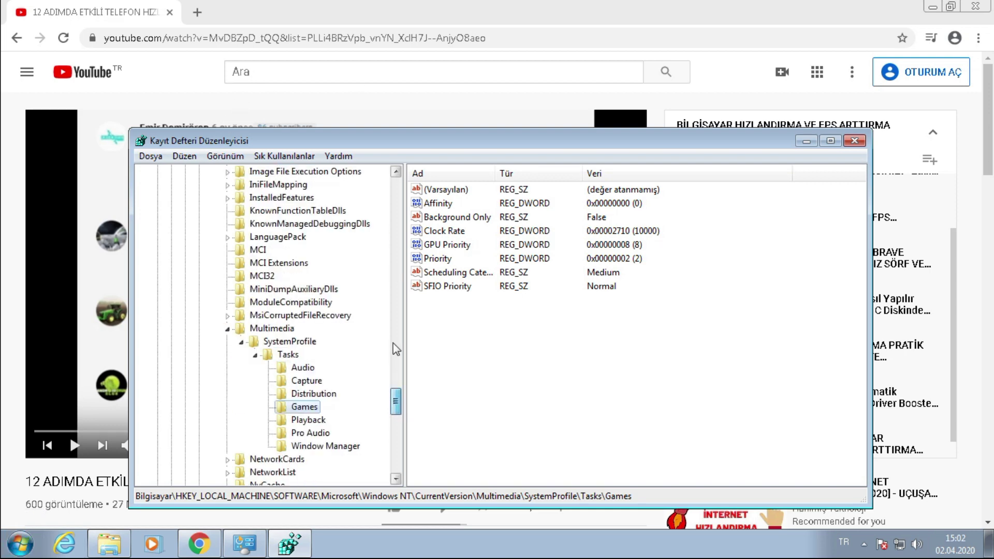
{"action": "left_click", "coordinate": [159, 211]}
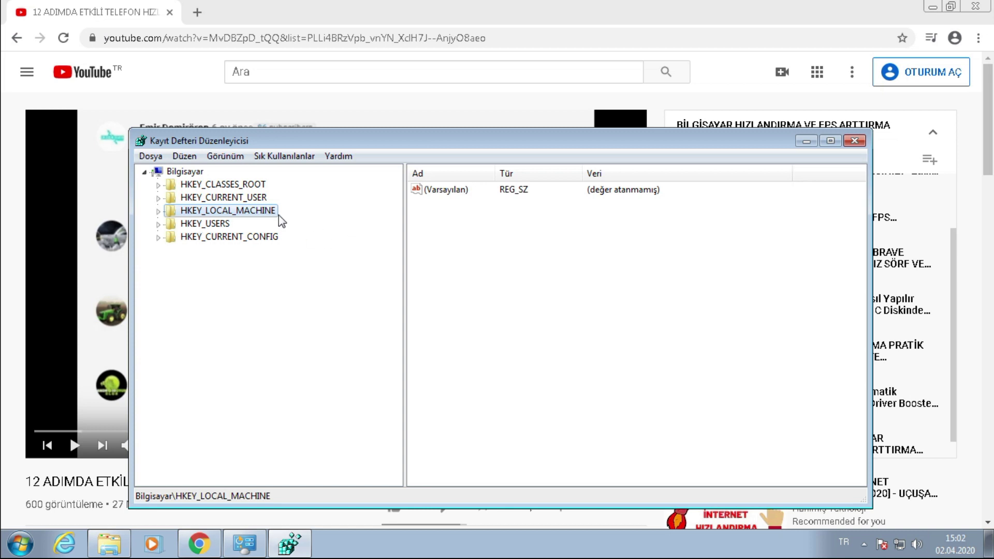
{"action": "left_click", "coordinate": [220, 199]}
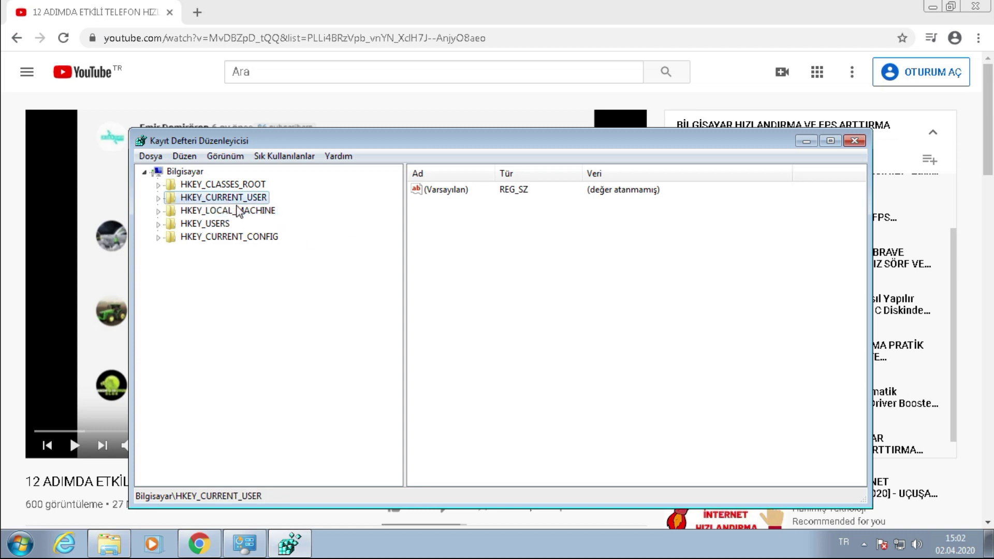
{"action": "left_click", "coordinate": [159, 198]}
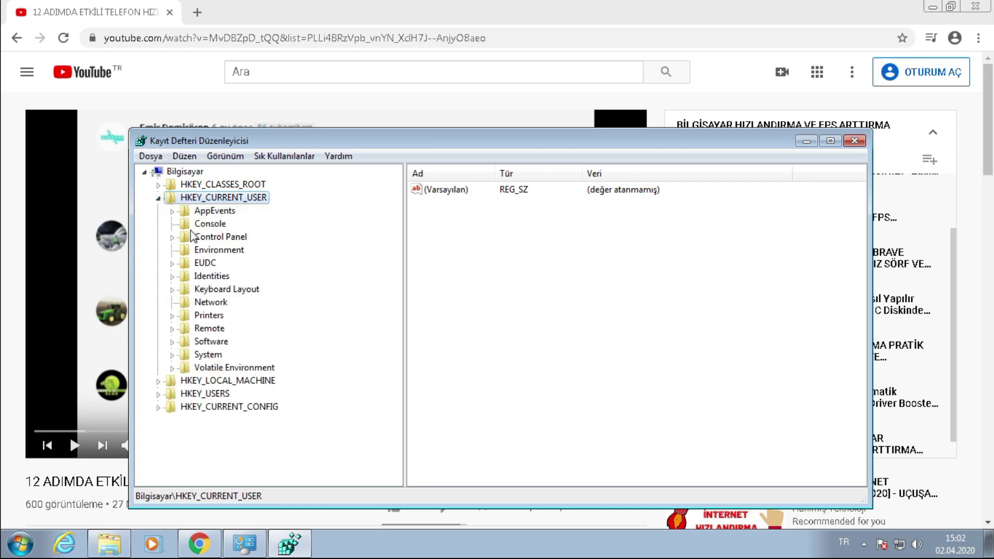
{"action": "left_click", "coordinate": [172, 238]}
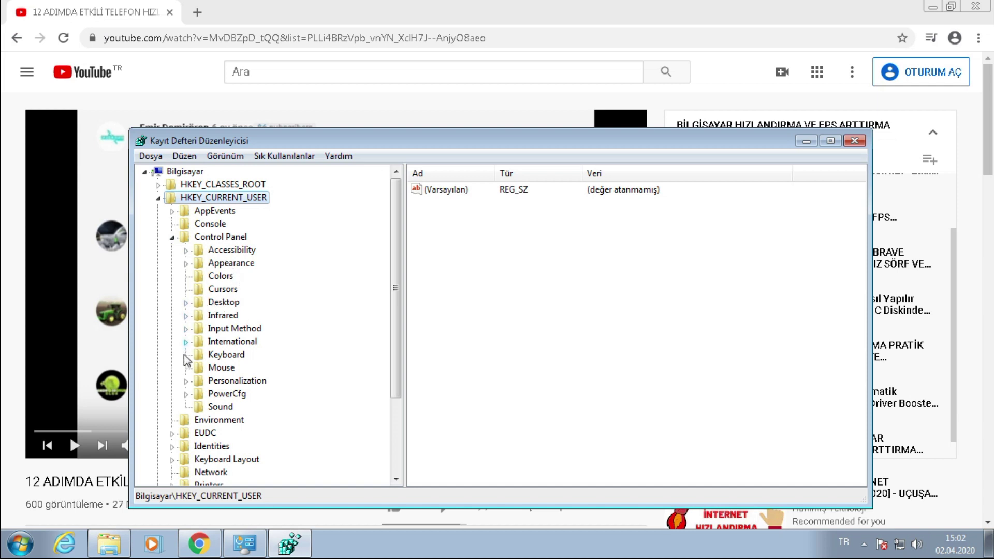
{"action": "left_click", "coordinate": [220, 368]}
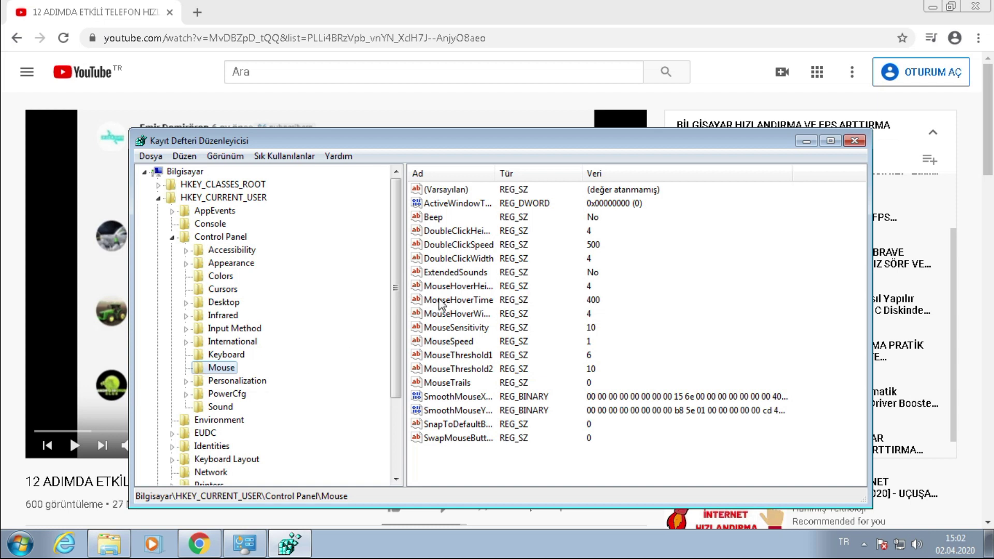
Step: Set the MouseHoverTime value in the Mouse key to 10
{"action": "left_click", "coordinate": [439, 289]}
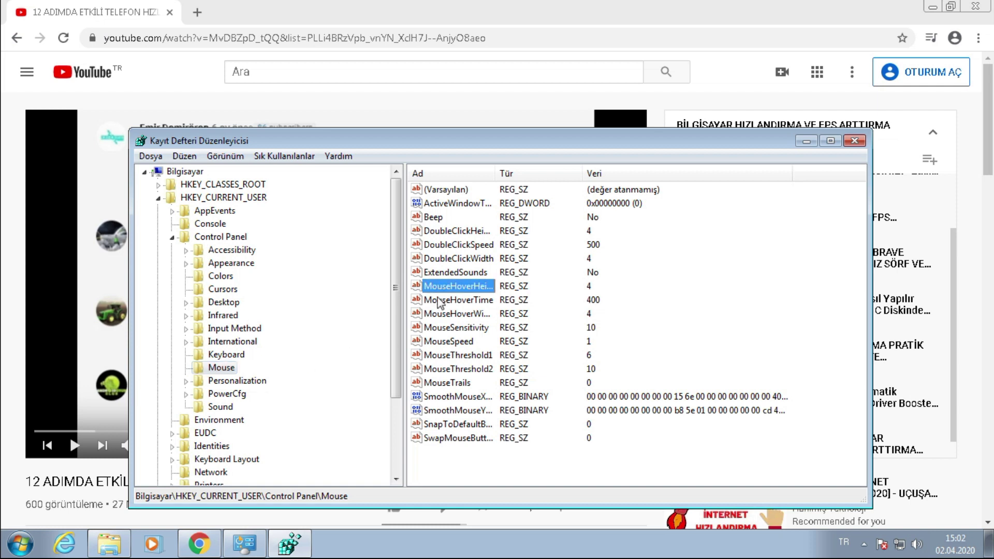
{"action": "left_click", "coordinate": [439, 302]}
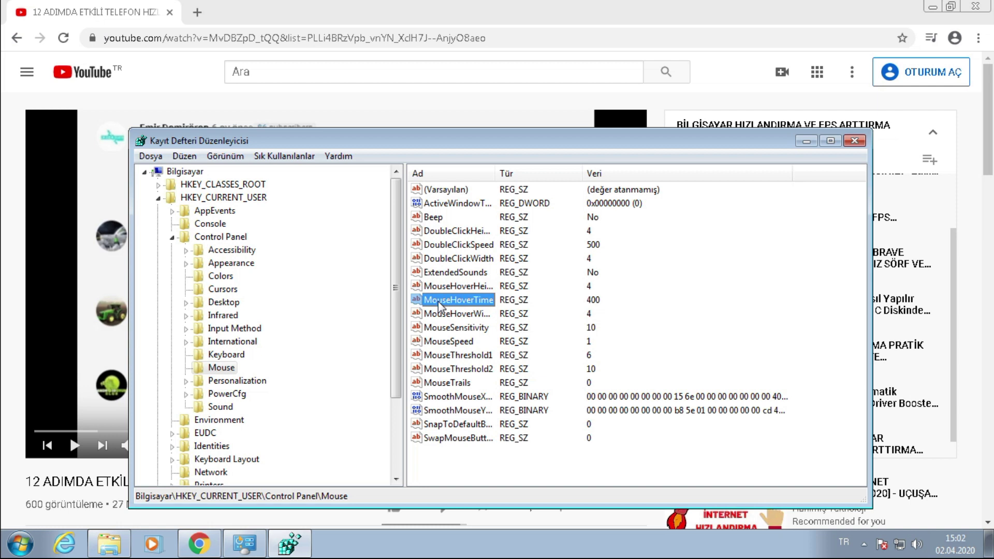
{"action": "double_click", "coordinate": [440, 302]}
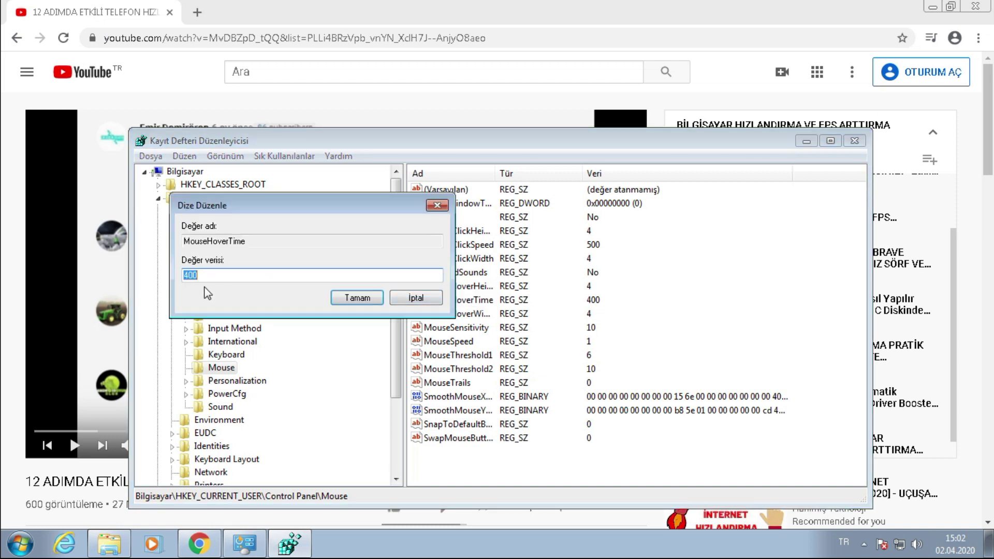
{"action": "type", "text": "10"}
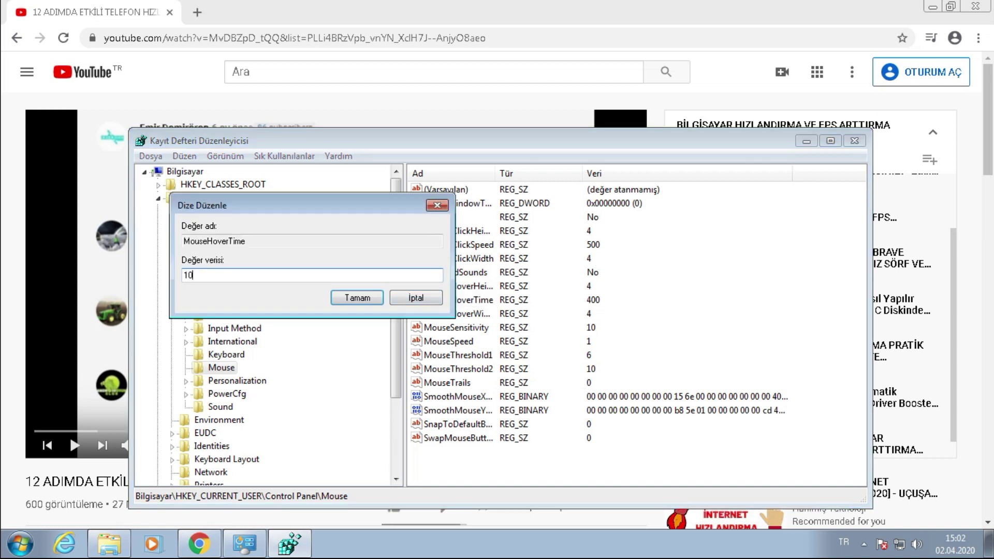
{"action": "left_click", "coordinate": [355, 301]}
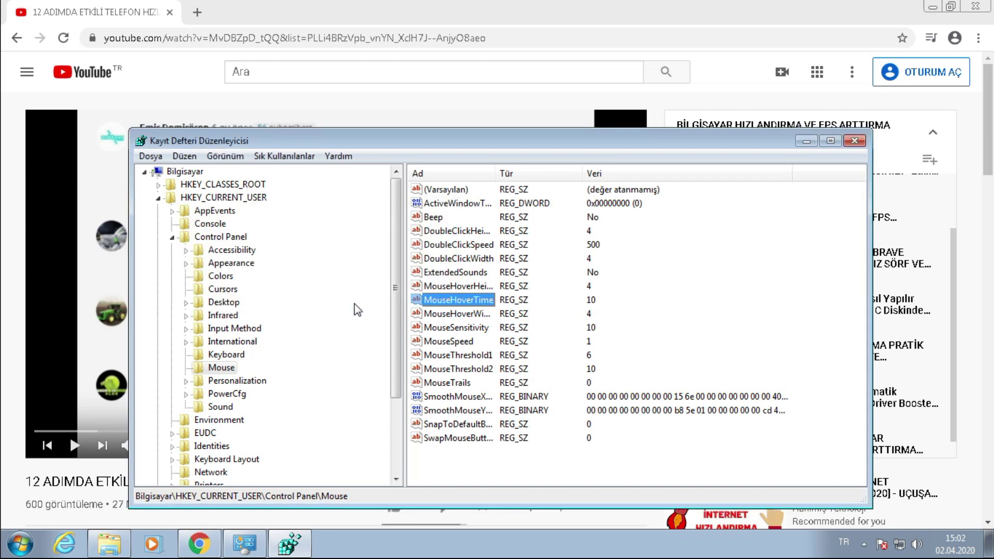
{"action": "left_click", "coordinate": [234, 368]}
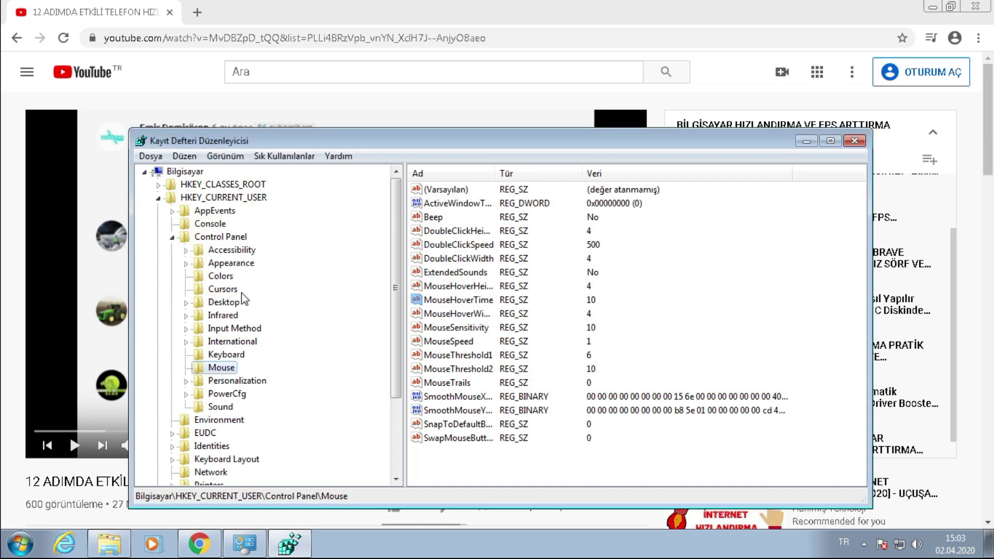
Step: Open the Desktop key under Control Panel and set its MenuShowDelay value to 10
{"action": "double_click", "coordinate": [224, 305]}
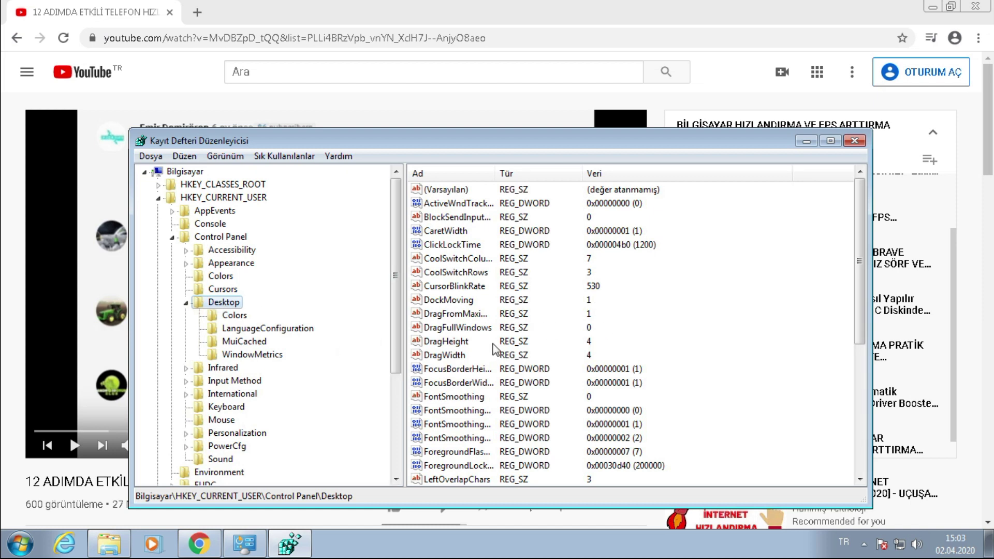
{"action": "scroll", "coordinate": [480, 356], "scroll_direction": "down", "scroll_amount": 3}
{"action": "scroll", "coordinate": [481, 351], "scroll_direction": "up", "scroll_amount": 3}
{"action": "scroll", "coordinate": [458, 325], "scroll_direction": "down", "scroll_amount": 6}
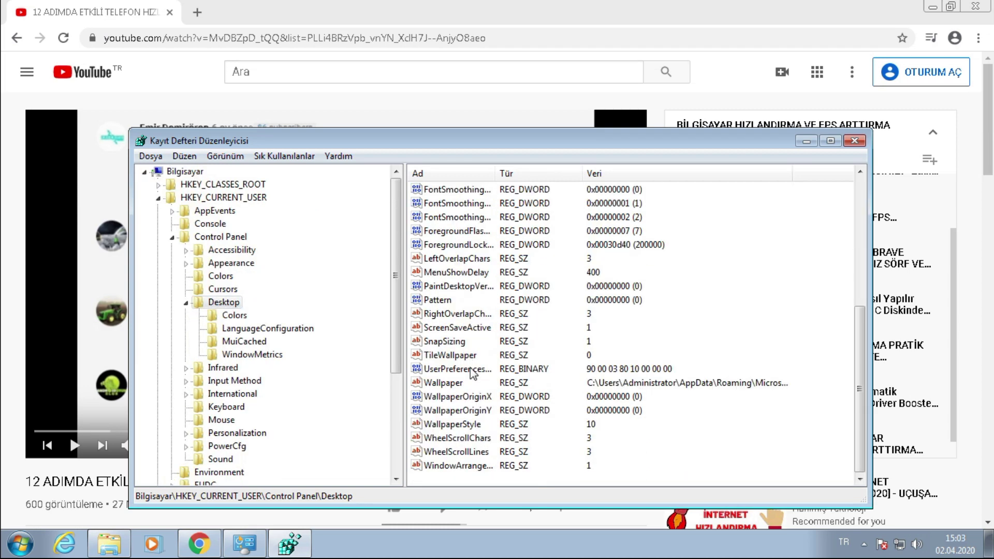
{"action": "left_click", "coordinate": [455, 274]}
{"action": "double_click", "coordinate": [452, 274]}
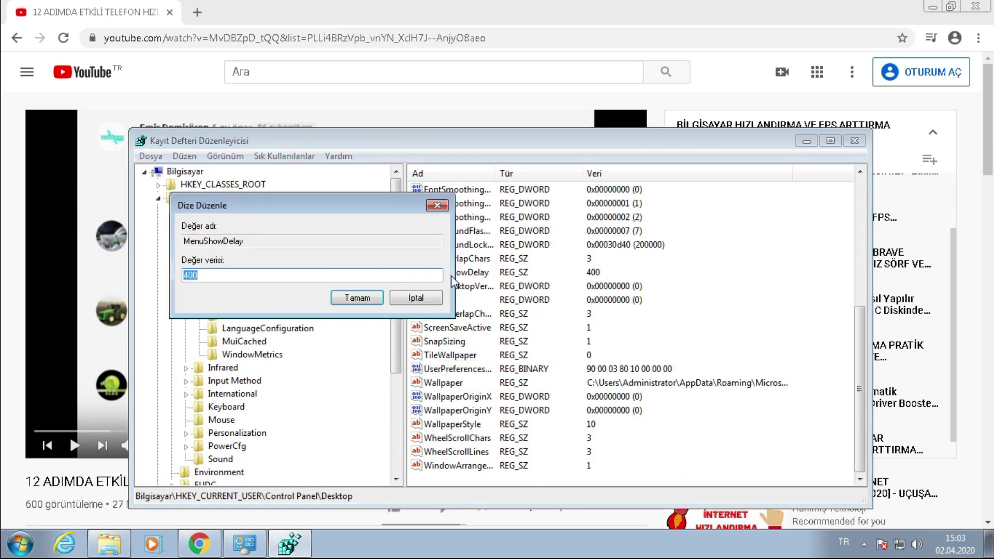
{"action": "type", "text": "10"}
{"action": "left_click", "coordinate": [356, 302]}
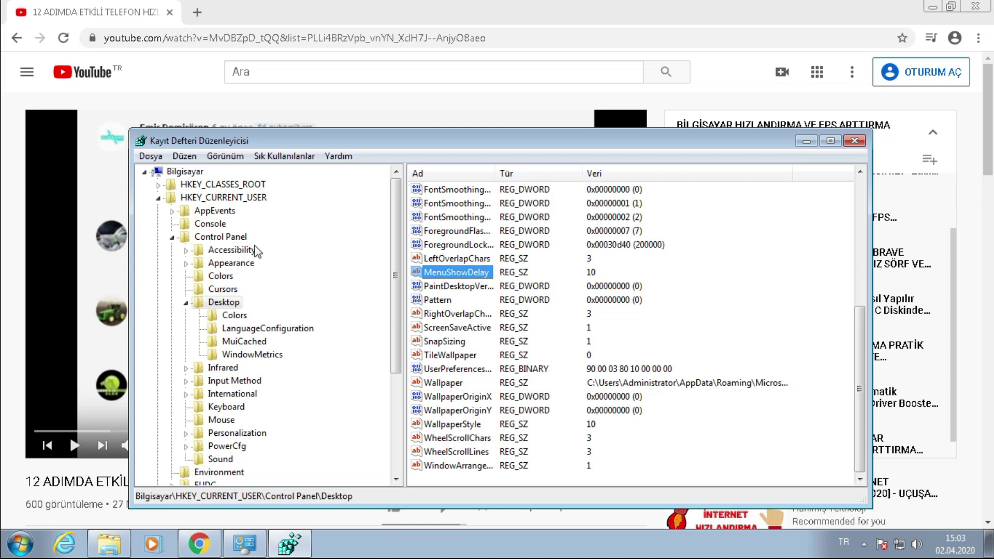
Step: Collapse HKEY_CURRENT_USER and expand the branch HKEY_LOCAL_MACHINE\SOFTWARE\Microsoft
{"action": "scroll", "coordinate": [256, 244], "scroll_direction": "up", "scroll_amount": 6}
{"action": "left_click", "coordinate": [158, 197]}
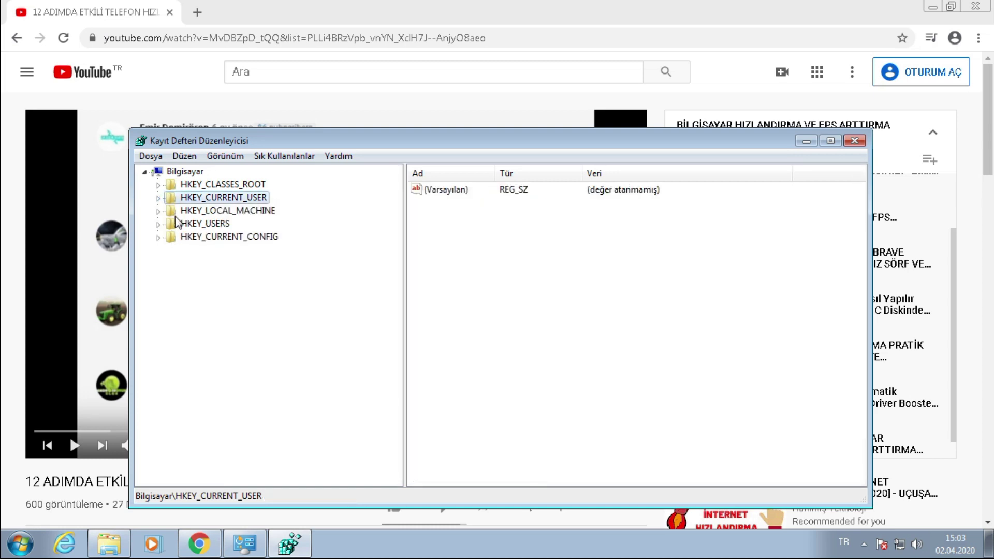
{"action": "left_click", "coordinate": [159, 212]}
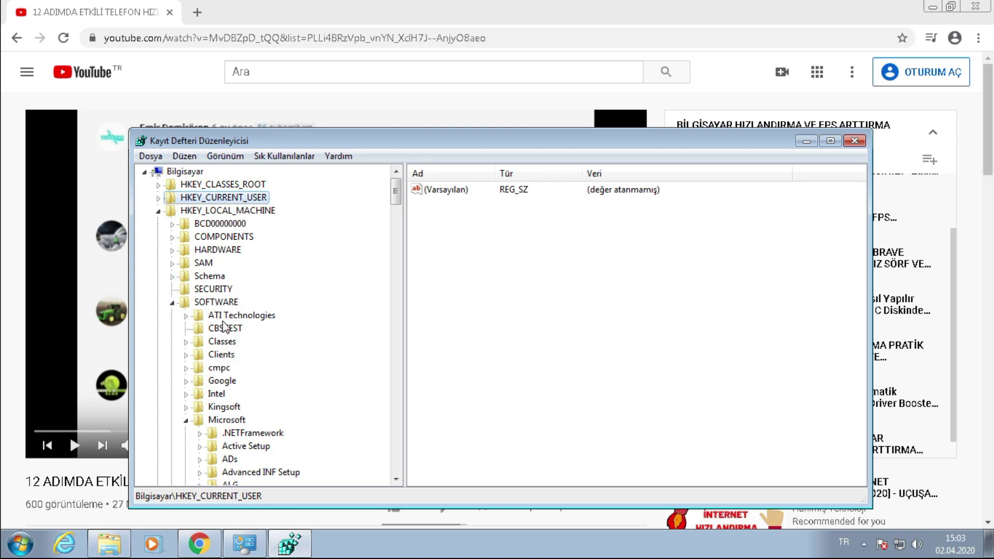
{"action": "scroll", "coordinate": [221, 326], "scroll_direction": "down", "scroll_amount": 1}
{"action": "left_click", "coordinate": [173, 263]}
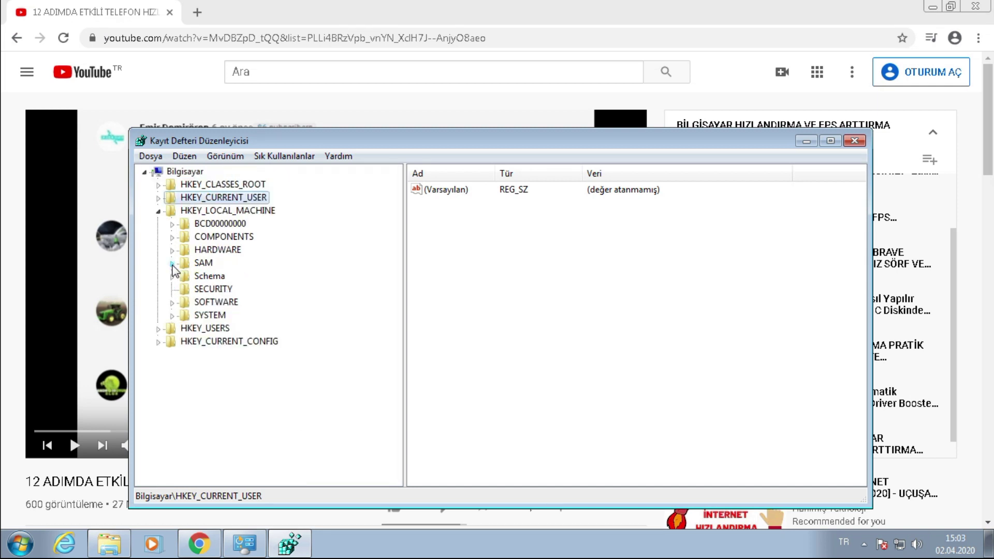
{"action": "double_click", "coordinate": [218, 302]}
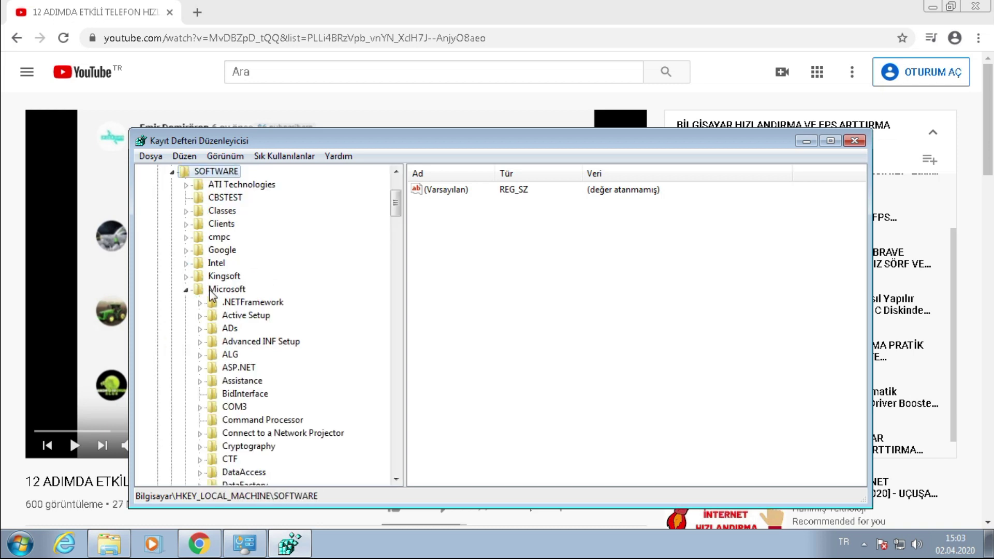
{"action": "left_click", "coordinate": [186, 289]}
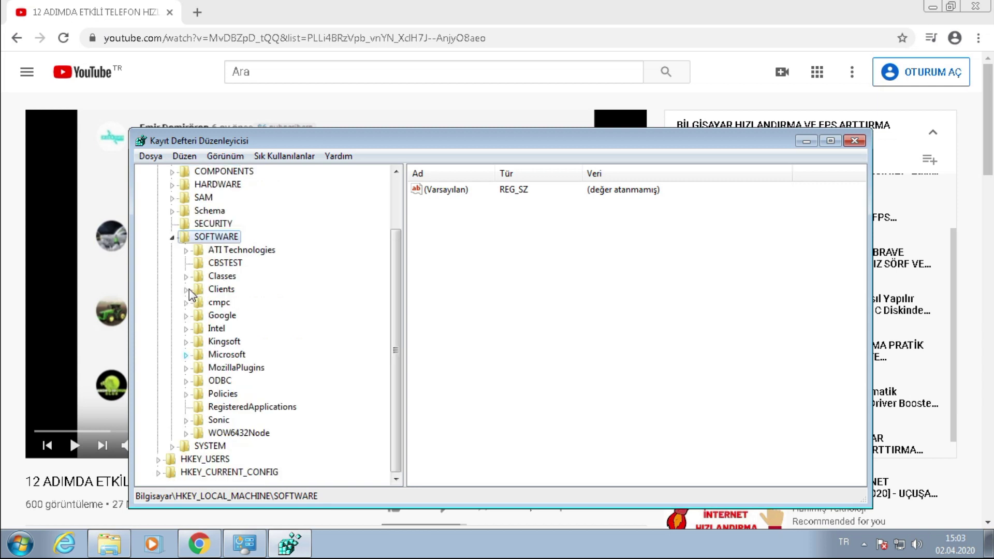
{"action": "left_click", "coordinate": [185, 356]}
Step: Open the key Windows NT\CurrentVersion inside the Microsoft branch
{"action": "scroll", "coordinate": [249, 349], "scroll_direction": "down", "scroll_amount": 10}
{"action": "scroll", "coordinate": [250, 350], "scroll_direction": "down", "scroll_amount": 3}
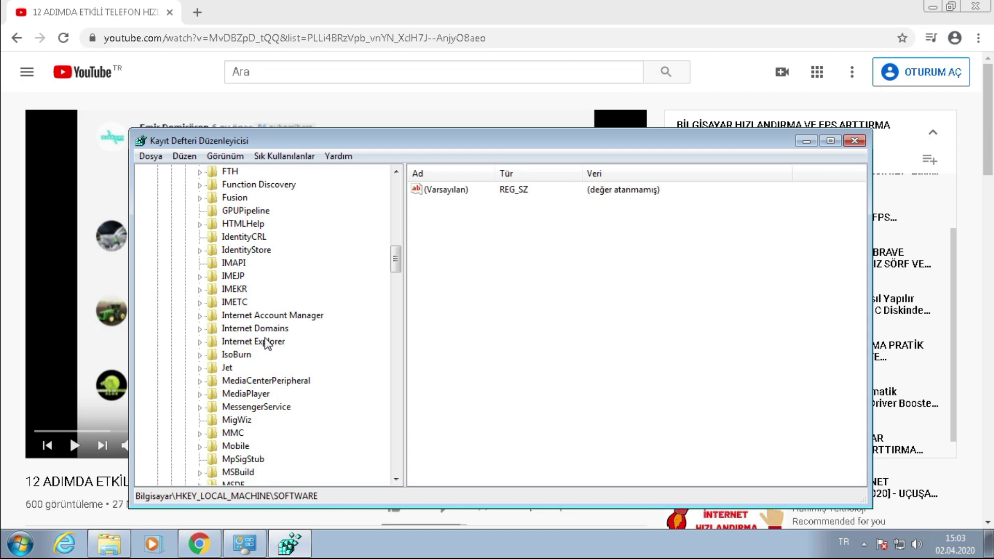
{"action": "scroll", "coordinate": [252, 350], "scroll_direction": "down", "scroll_amount": 3}
{"action": "scroll", "coordinate": [252, 311], "scroll_direction": "down", "scroll_amount": 3}
{"action": "scroll", "coordinate": [250, 313], "scroll_direction": "down", "scroll_amount": 19}
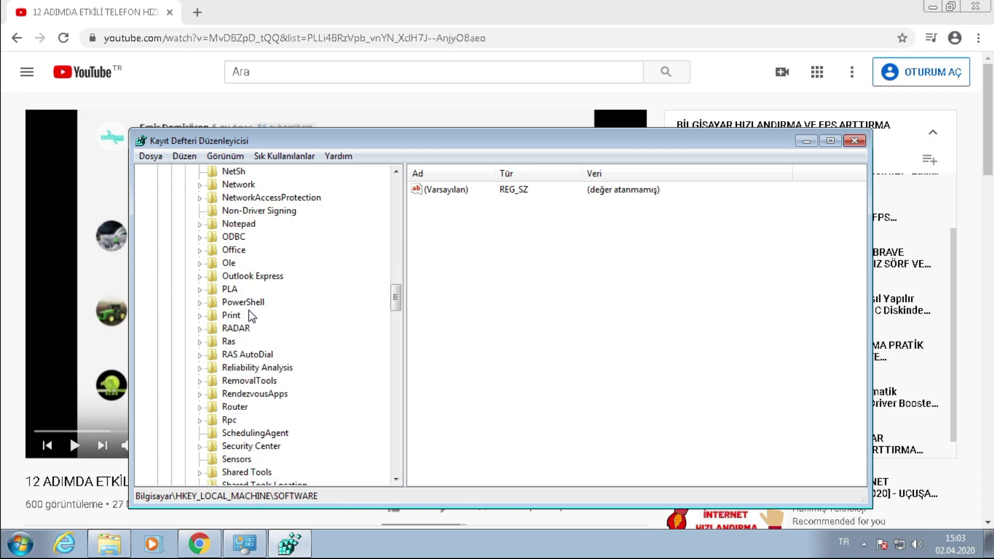
{"action": "scroll", "coordinate": [248, 321], "scroll_direction": "down", "scroll_amount": 4}
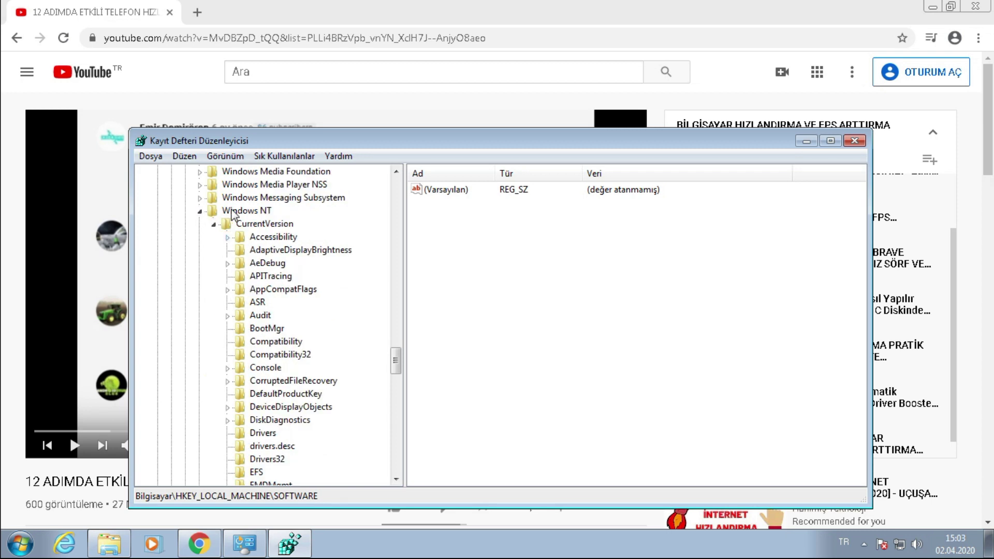
{"action": "left_click", "coordinate": [230, 215]}
{"action": "double_click", "coordinate": [227, 215]}
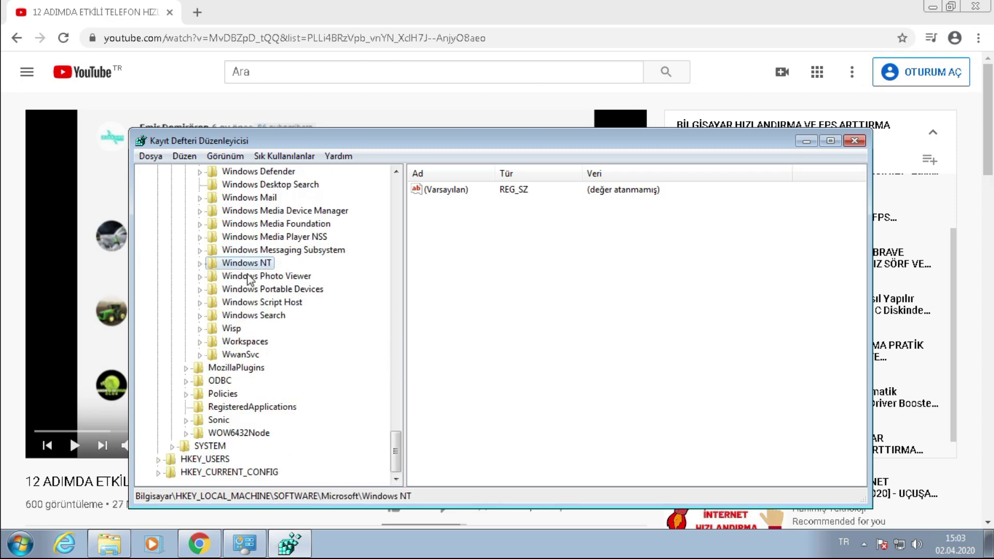
{"action": "double_click", "coordinate": [246, 265]}
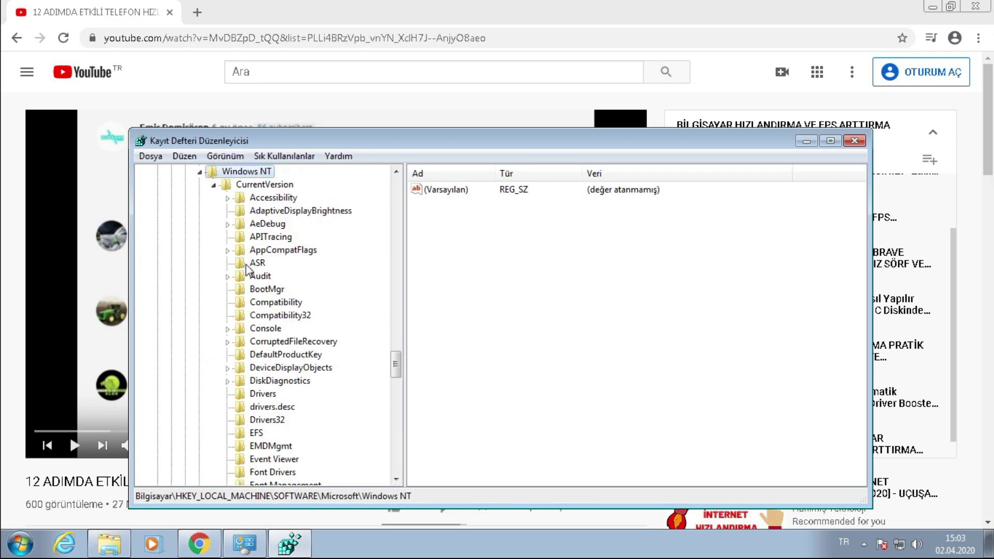
{"action": "left_click", "coordinate": [264, 185]}
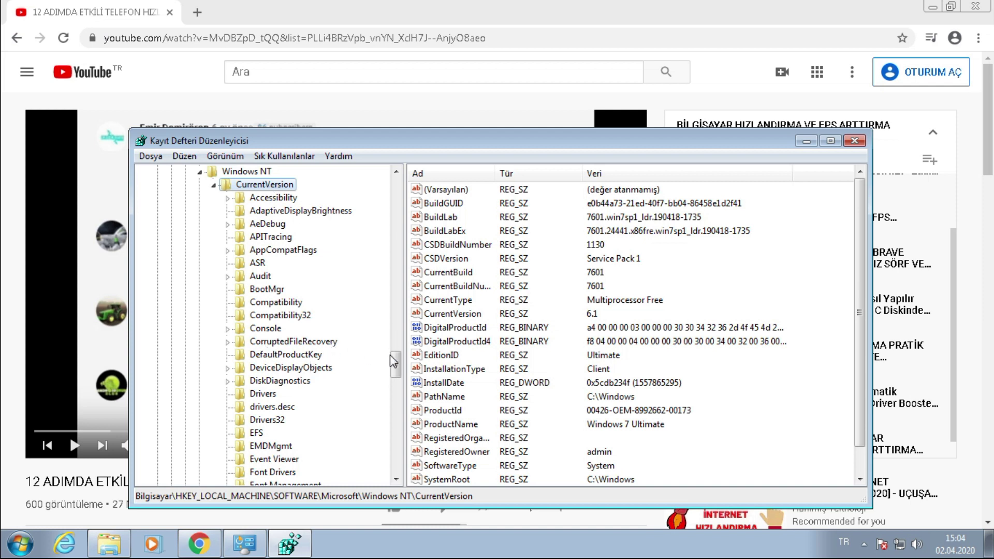
Step: Open Multimedia\SystemProfile under CurrentVersion and set its SystemResponsiveness value to 0
{"action": "scroll", "coordinate": [400, 372], "scroll_direction": "down", "scroll_amount": 2}
{"action": "left_click_drag", "start_coordinate": [400, 372], "coordinate": [403, 400]}
{"action": "left_click", "coordinate": [274, 395]}
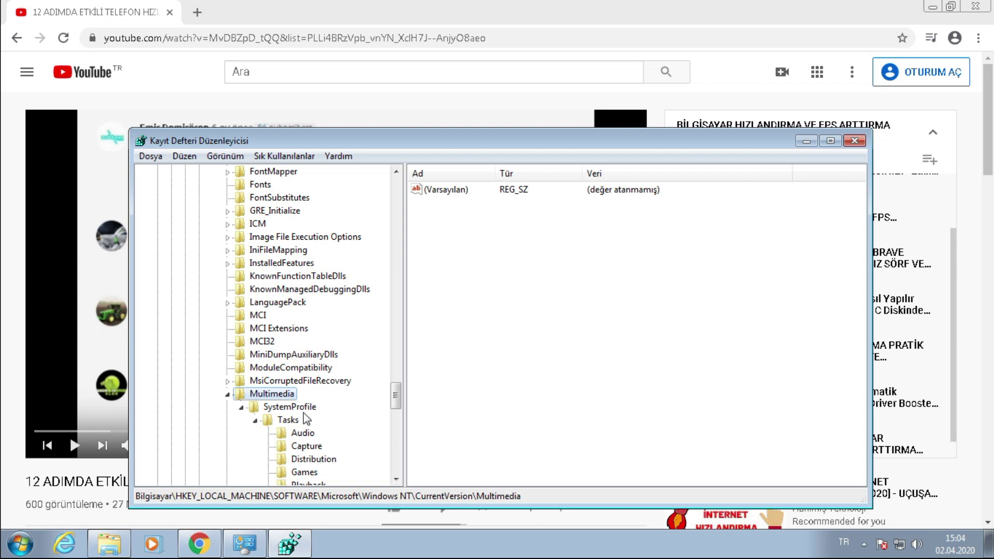
{"action": "left_click", "coordinate": [287, 408]}
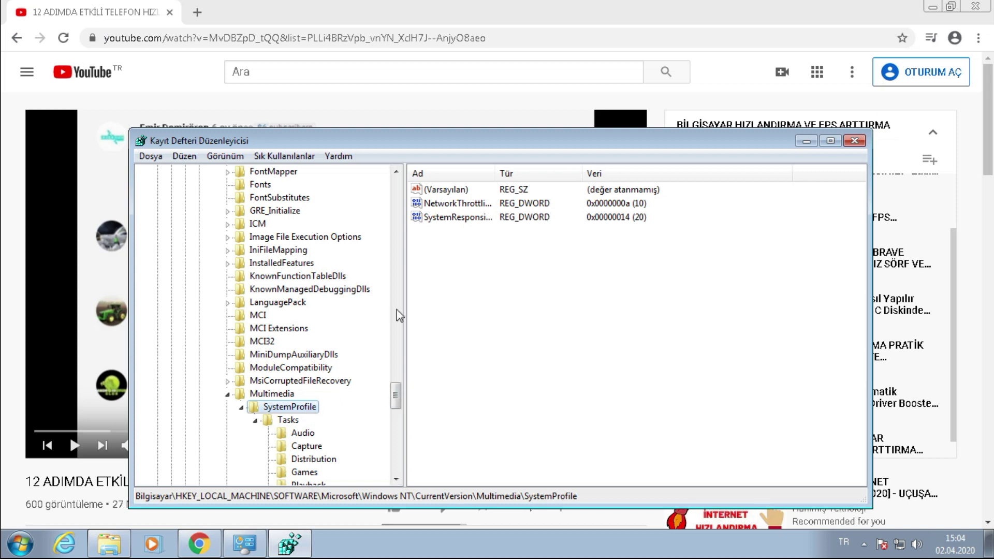
{"action": "left_click", "coordinate": [448, 221]}
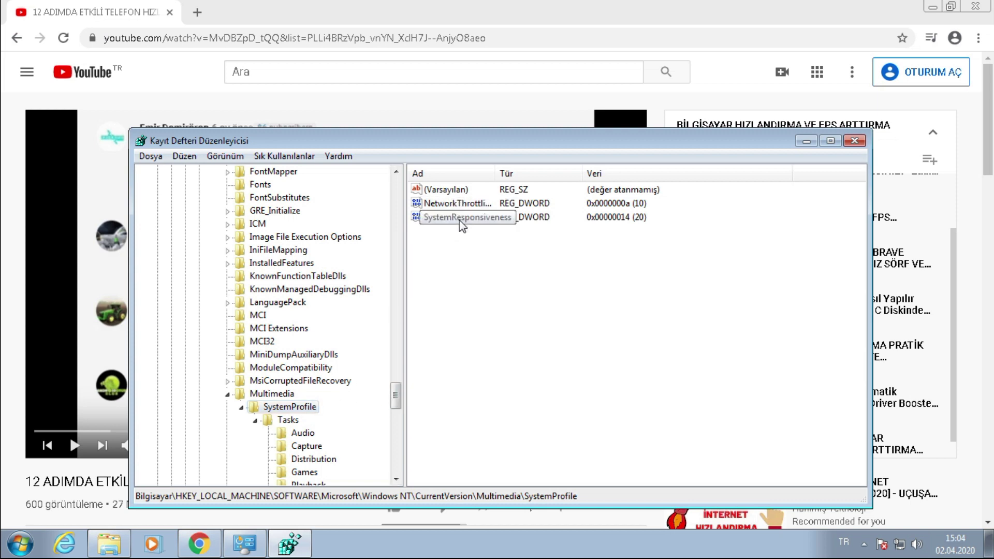
{"action": "double_click", "coordinate": [460, 222]}
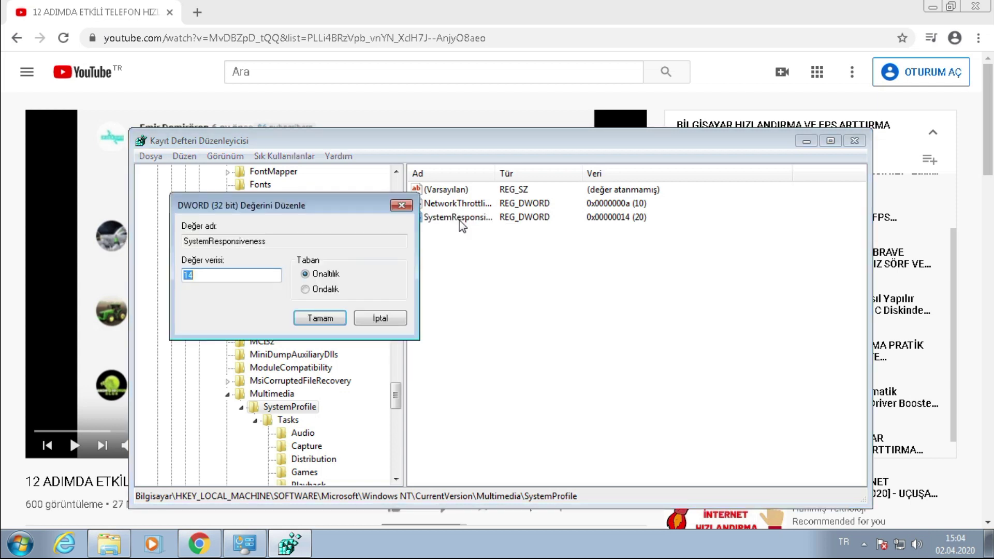
{"action": "type", "text": "0"}
{"action": "left_click", "coordinate": [312, 317]}
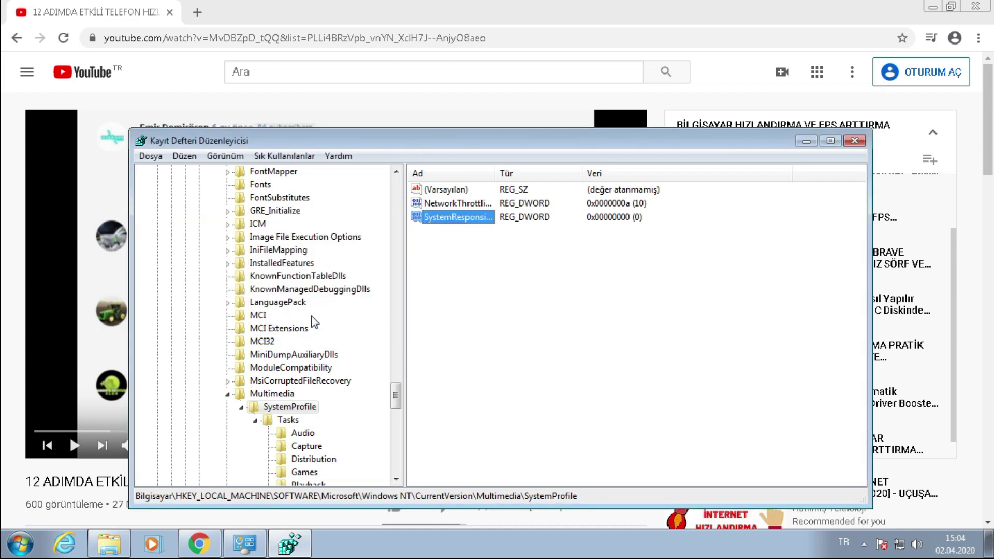
Step: Open the Games key under SystemProfile\Tasks
{"action": "left_click", "coordinate": [280, 424]}
{"action": "double_click", "coordinate": [289, 407]}
{"action": "double_click", "coordinate": [289, 408]}
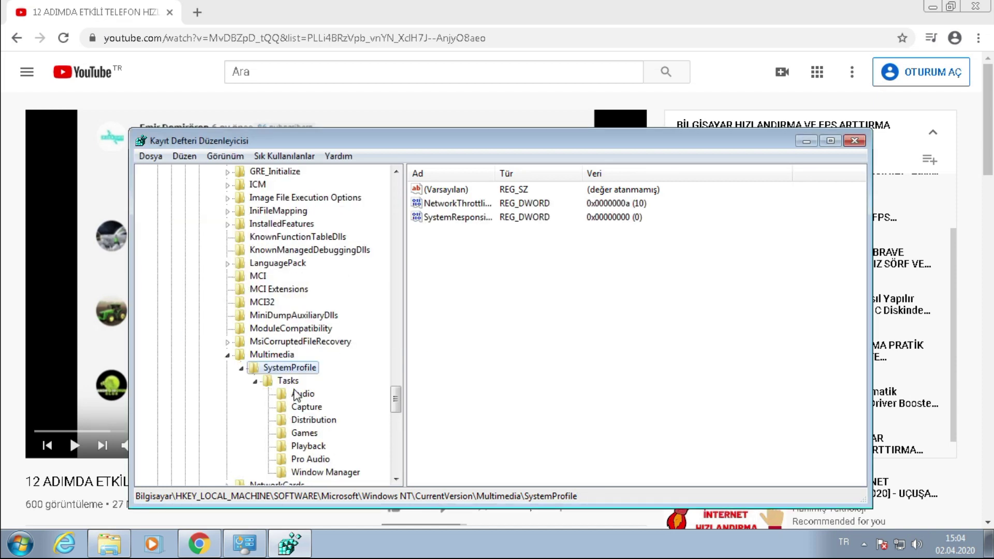
{"action": "left_click", "coordinate": [289, 383]}
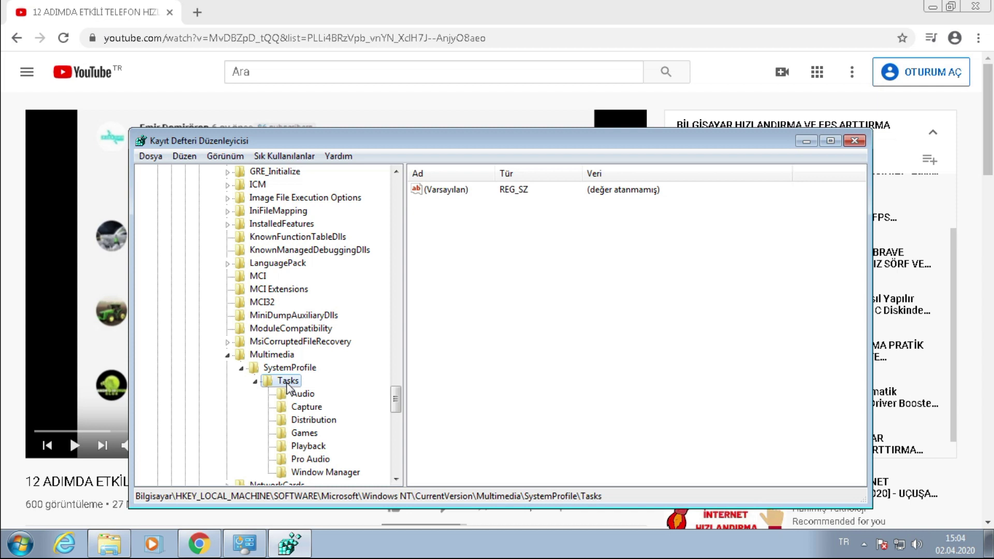
{"action": "double_click", "coordinate": [288, 385]}
{"action": "double_click", "coordinate": [287, 384]}
{"action": "scroll", "coordinate": [306, 436], "scroll_direction": "down", "scroll_amount": 1}
{"action": "left_click", "coordinate": [298, 397]}
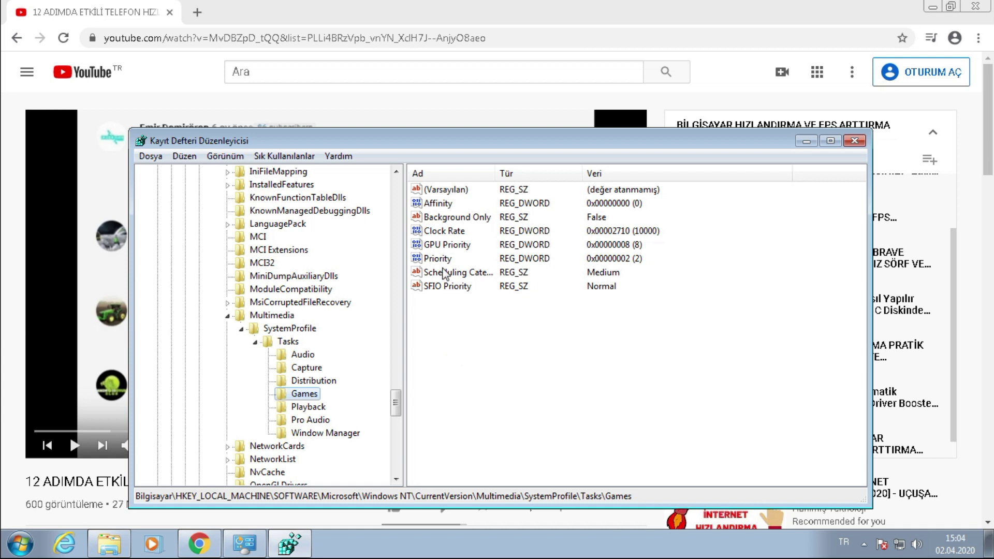
Step: Open the GPU Priority value of the Games key for editing and accept it at 8
{"action": "left_click", "coordinate": [446, 248]}
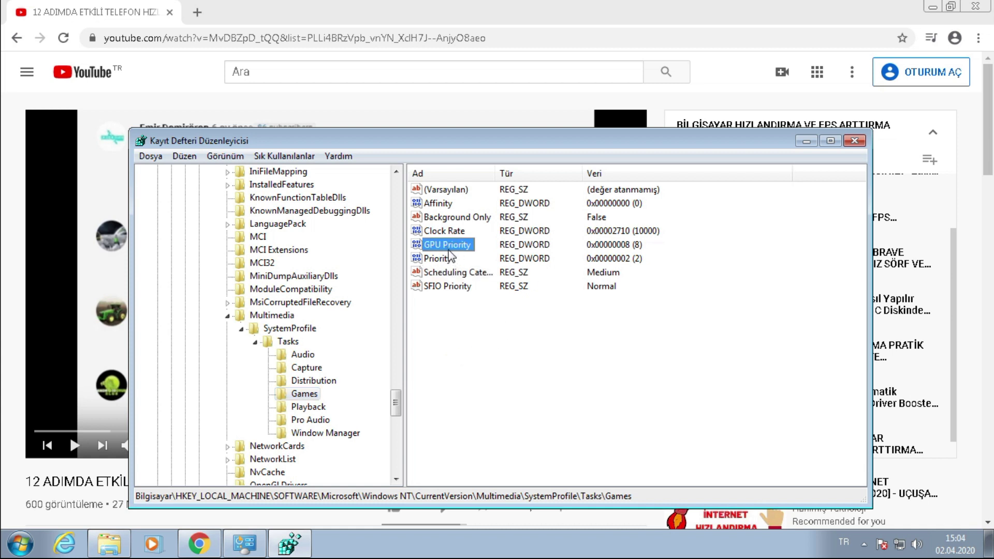
{"action": "double_click", "coordinate": [445, 247]}
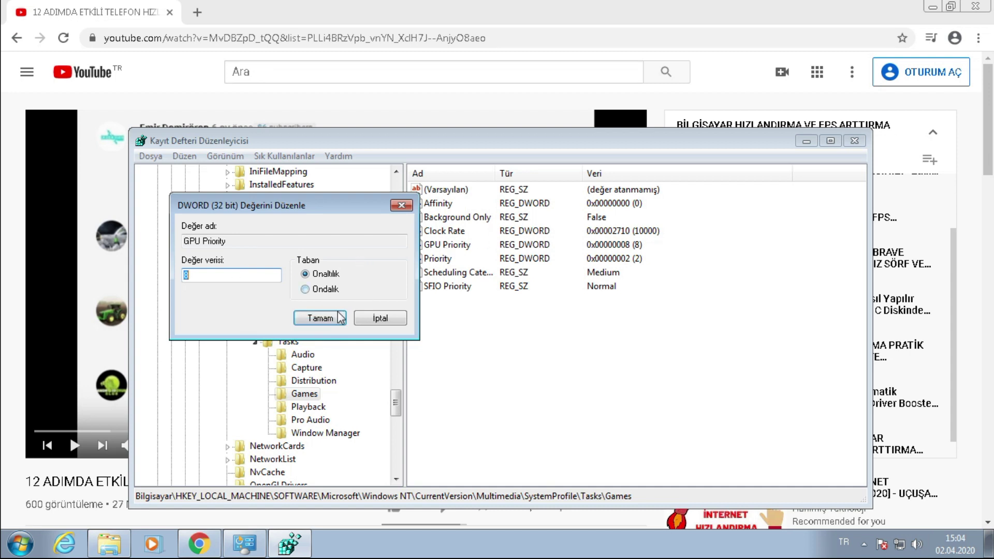
{"action": "left_click", "coordinate": [320, 318]}
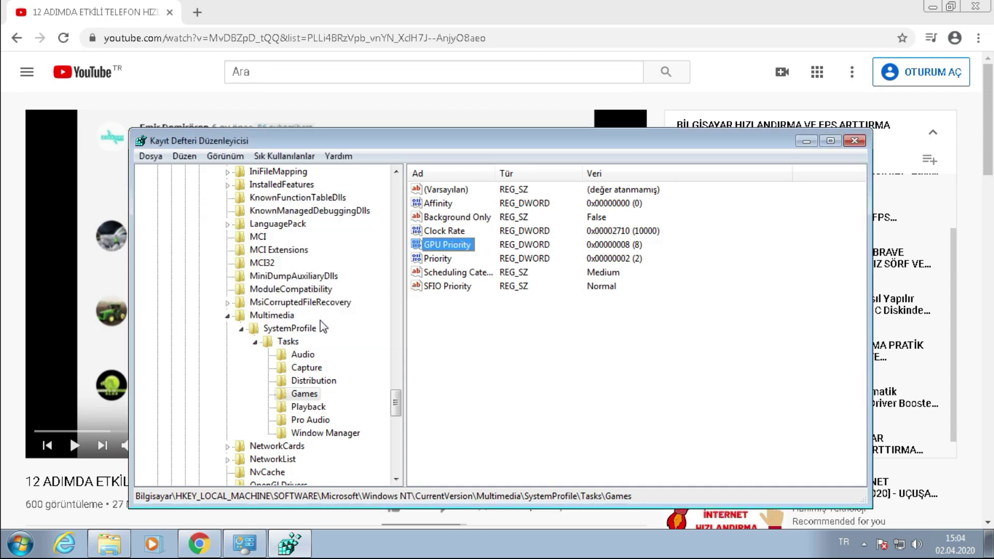
Step: Set the Priority value of the Games key to 6 and close the Registry Editor
{"action": "left_click", "coordinate": [436, 262]}
{"action": "double_click", "coordinate": [439, 261]}
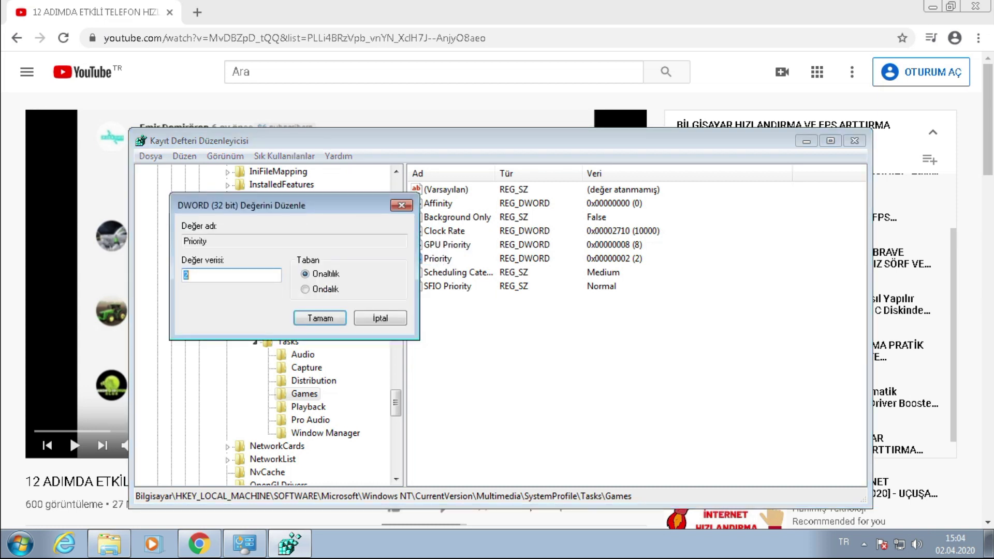
{"action": "type", "text": "6"}
{"action": "left_click", "coordinate": [320, 318]}
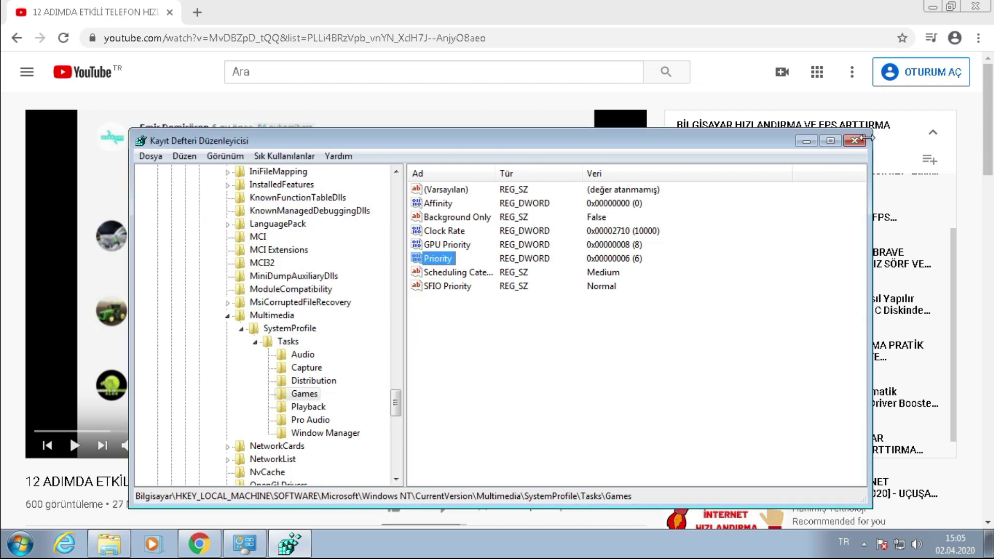
{"action": "left_click", "coordinate": [854, 141]}
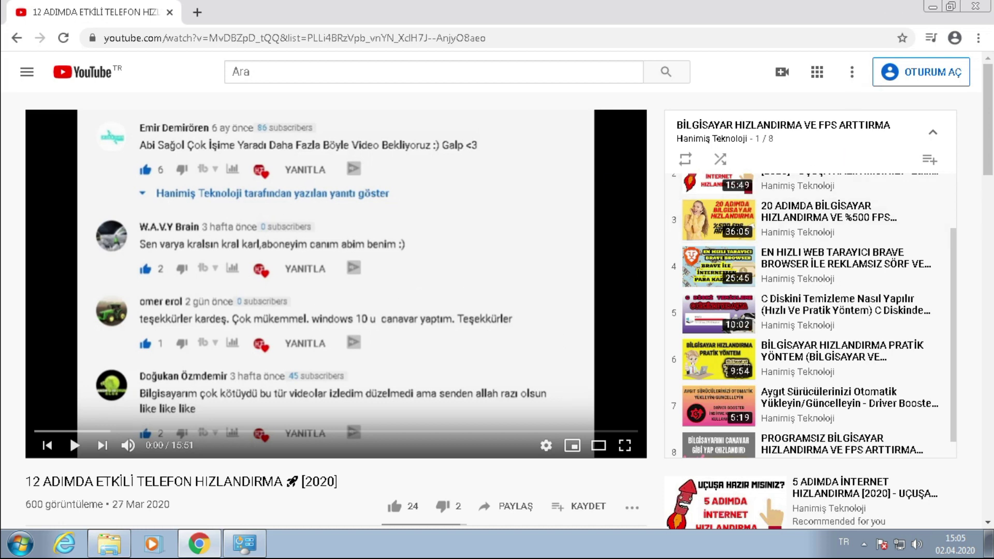
Step: Show the desktop and open its Kişiselleştirme (Personalization) settings
{"action": "left_click", "coordinate": [989, 546]}
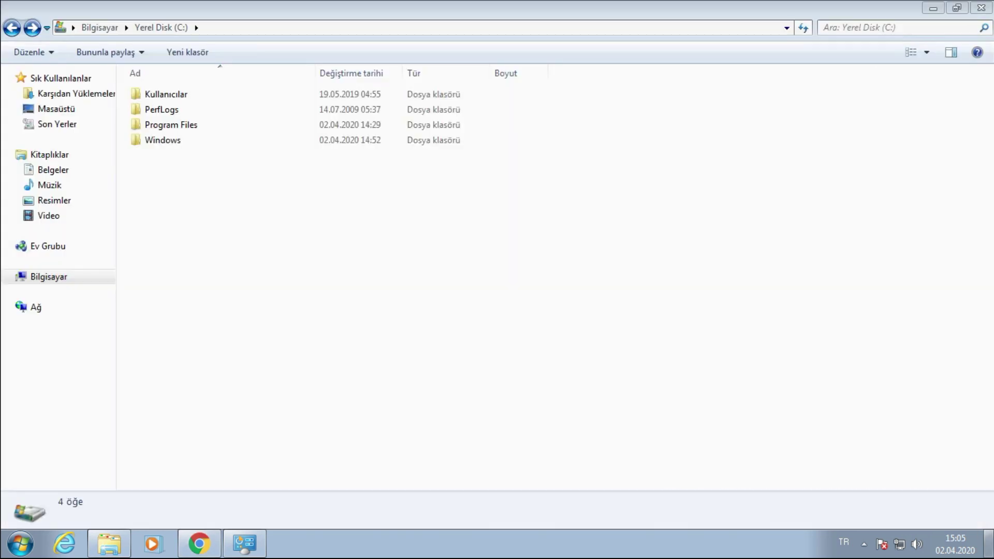
{"action": "right_click", "coordinate": [606, 193]}
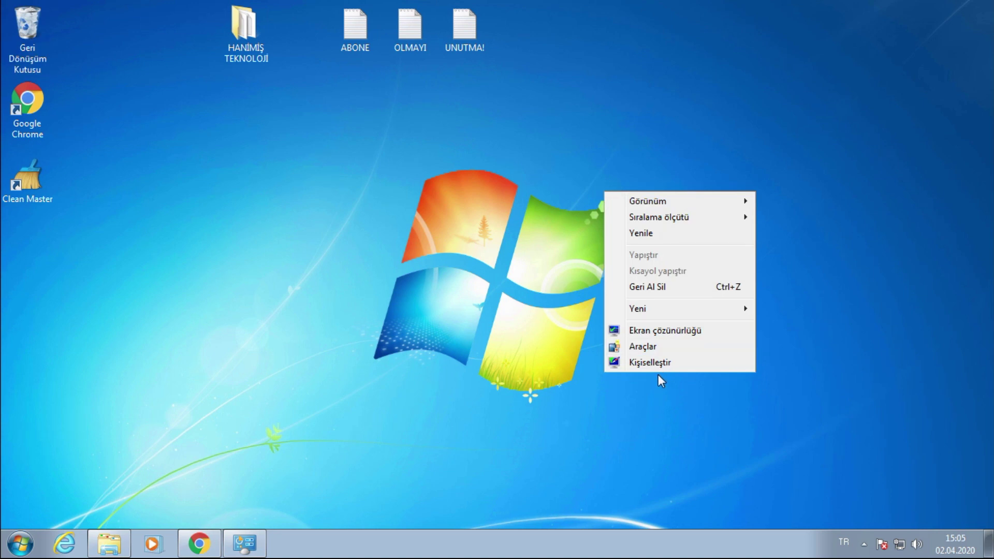
{"action": "left_click", "coordinate": [663, 360]}
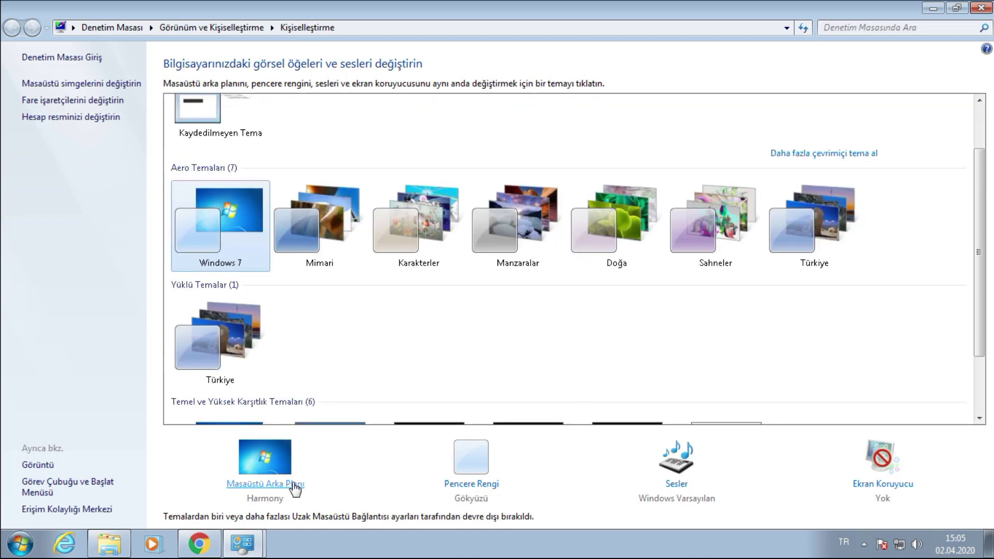
Step: Examine the desktop background choices, including the Düz Renkler solid colours, and return to the theme list
{"action": "left_click", "coordinate": [293, 485]}
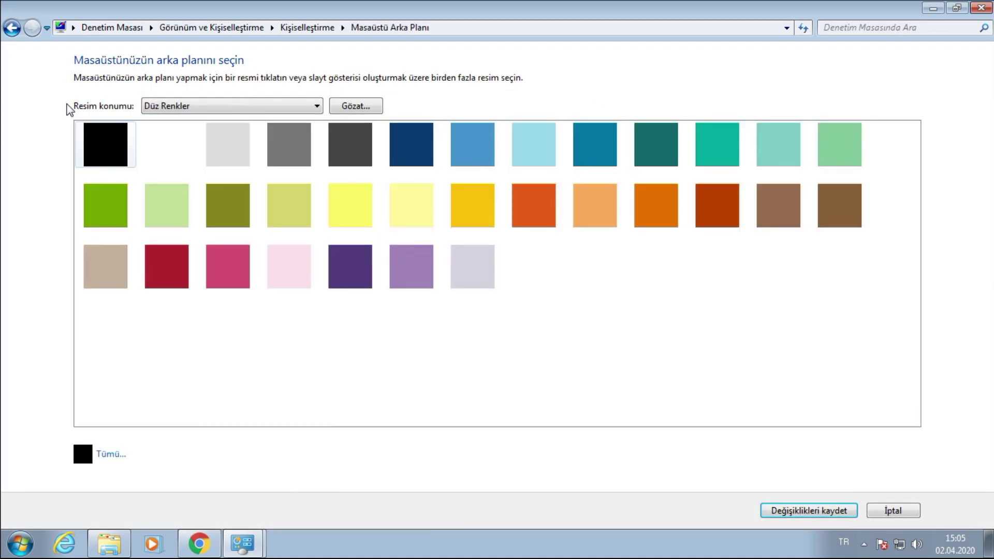
{"action": "scroll", "coordinate": [308, 235], "scroll_direction": "up", "scroll_amount": 3}
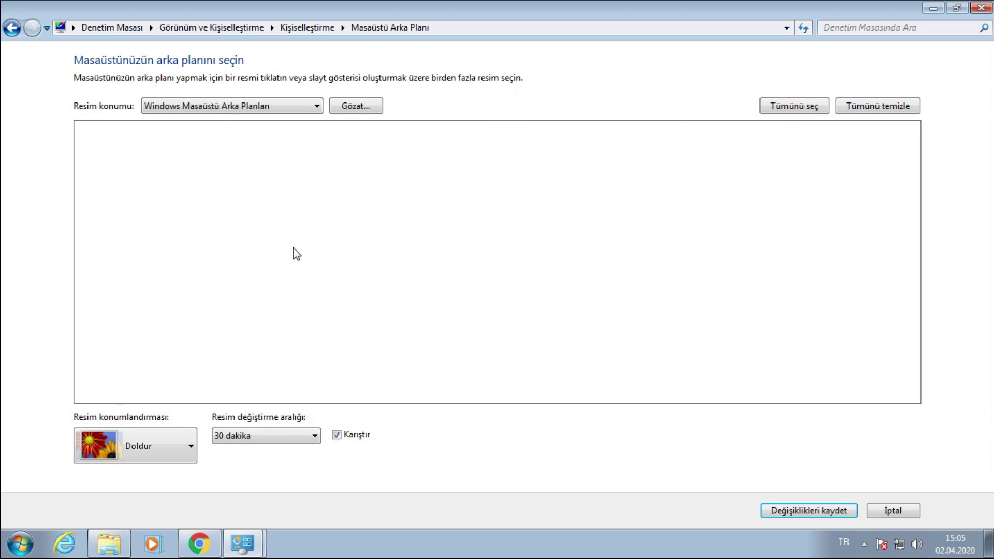
{"action": "scroll", "coordinate": [293, 254], "scroll_direction": "down", "scroll_amount": 3}
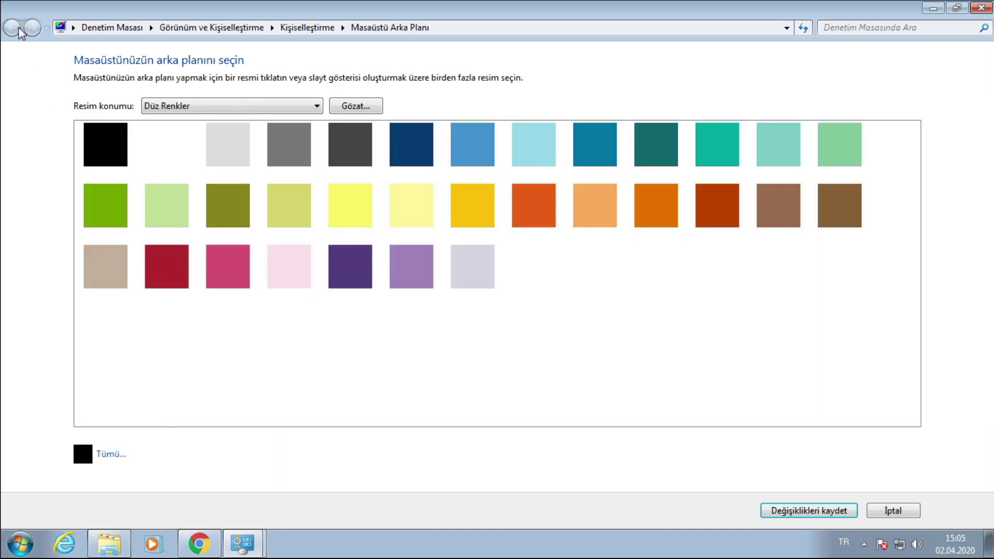
{"action": "key", "text": "alt+Left"}
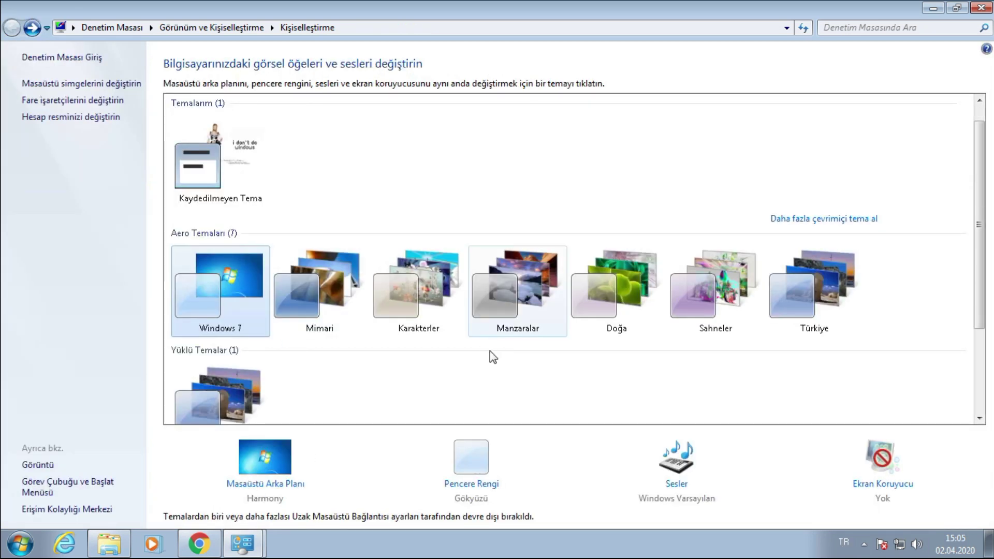
Step: Try the Mimari Aero theme, view it on the desktop and return to the theme list
{"action": "scroll", "coordinate": [712, 262], "scroll_direction": "down", "scroll_amount": 1}
{"action": "left_click_drag", "start_coordinate": [979, 201], "coordinate": [986, 300]}
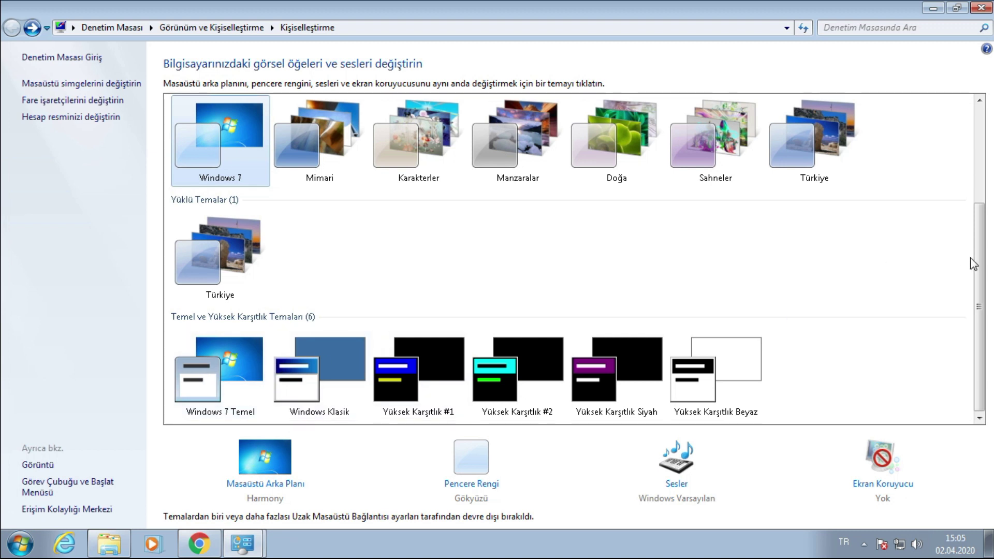
{"action": "scroll", "coordinate": [982, 262], "scroll_direction": "up", "scroll_amount": 3}
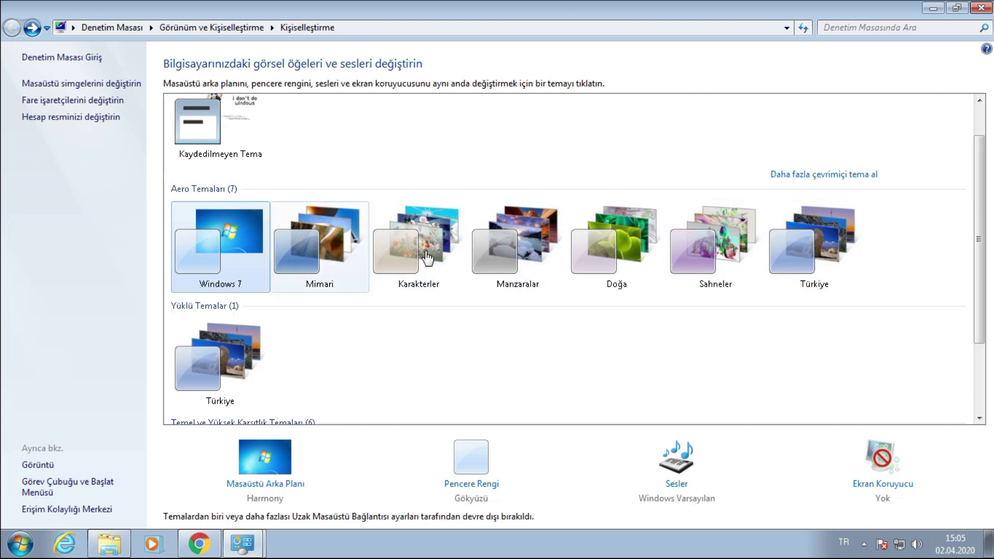
{"action": "left_click", "coordinate": [323, 242]}
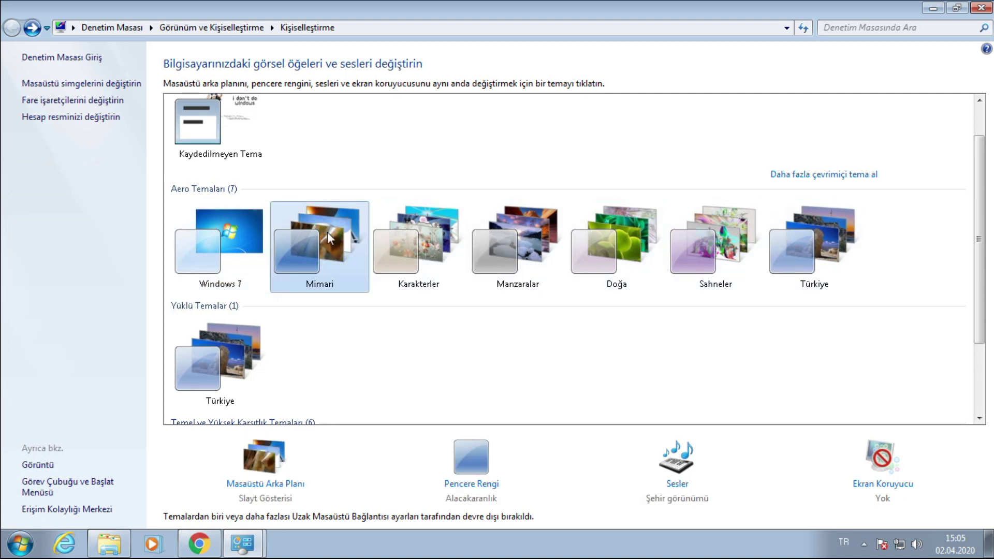
{"action": "left_click", "coordinate": [991, 544]}
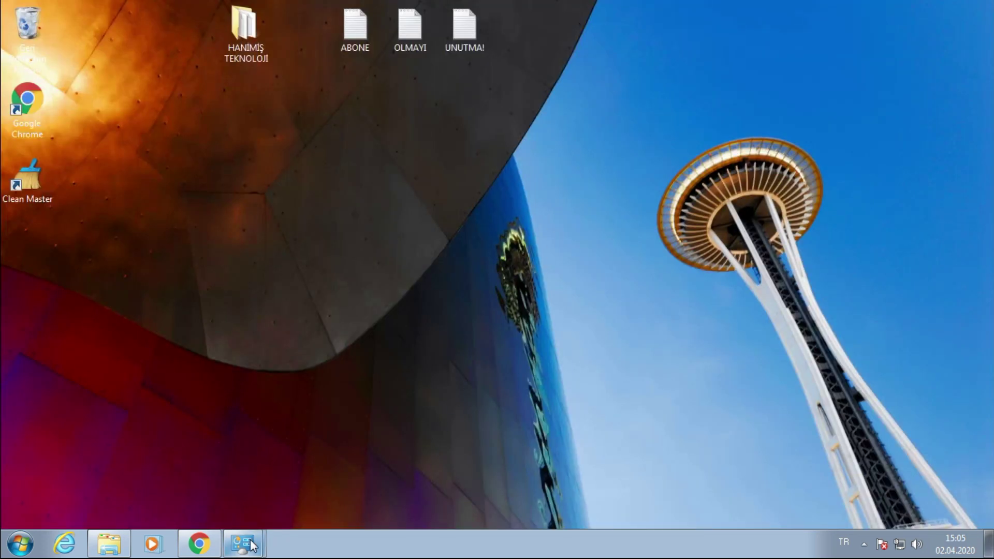
{"action": "mouse_move", "coordinate": [243, 544]}
{"action": "left_click", "coordinate": [261, 512]}
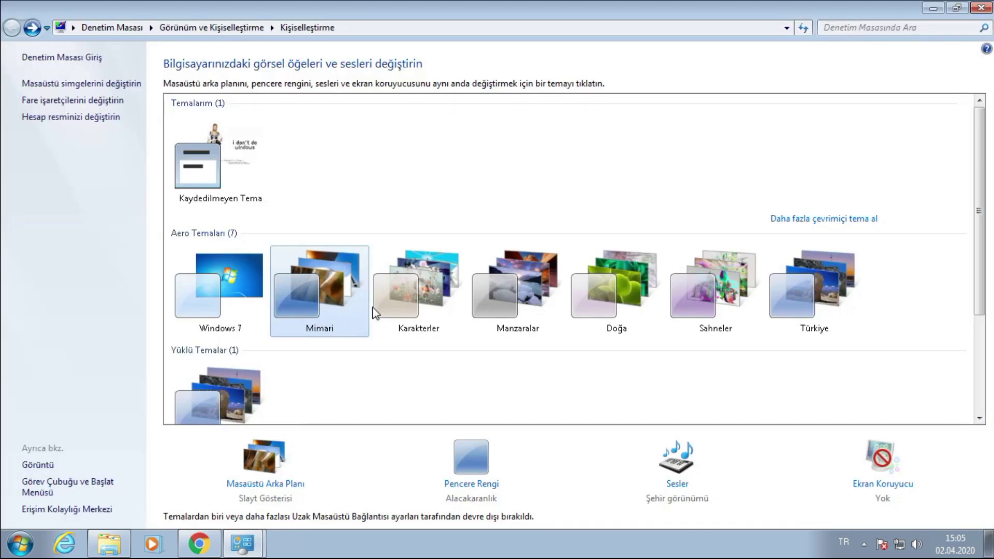
Step: Try the Windows 7, Windows 7 Temel and Yüksek Karşıtlık #1 themes one after another
{"action": "left_click_drag", "start_coordinate": [982, 233], "coordinate": [982, 288]}
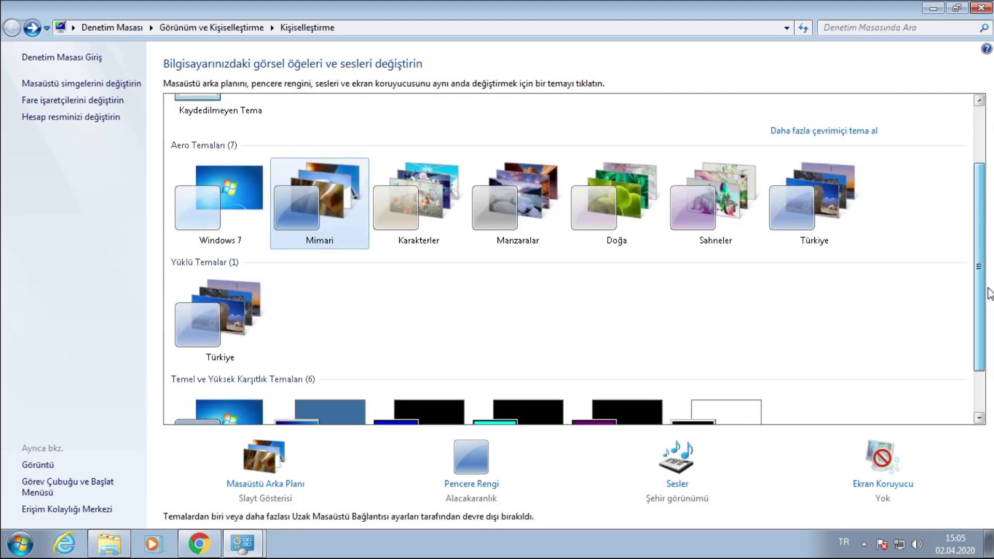
{"action": "left_click", "coordinate": [235, 215]}
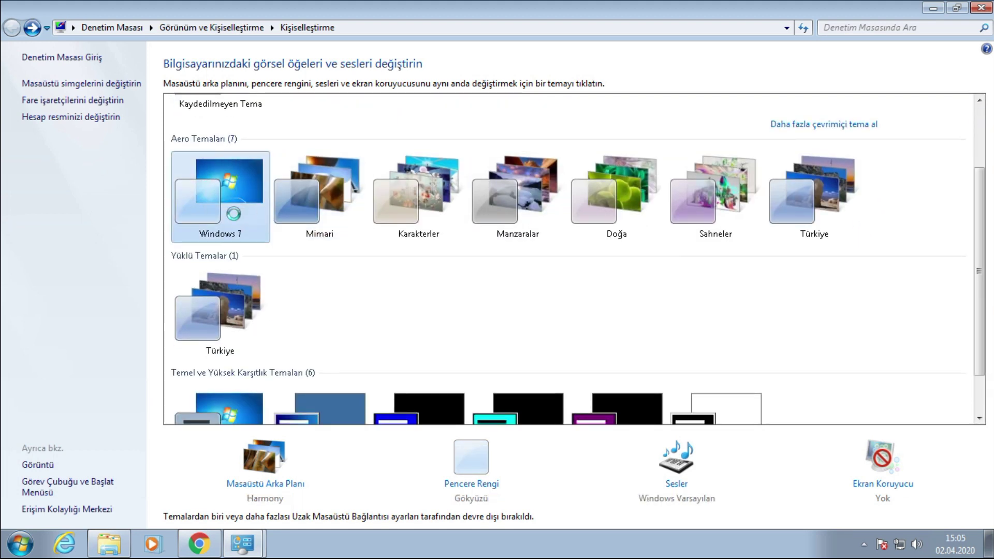
{"action": "left_click_drag", "start_coordinate": [984, 217], "coordinate": [984, 254]}
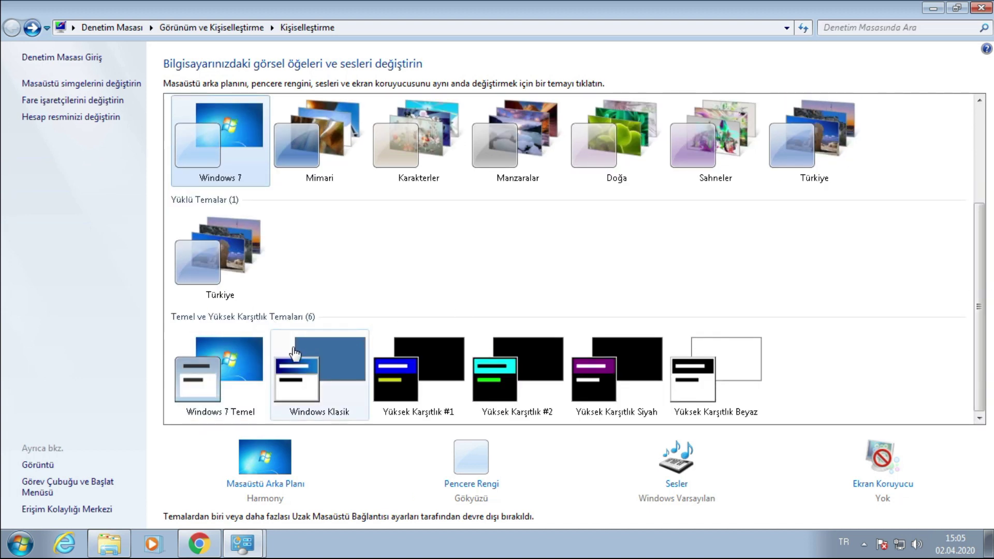
{"action": "left_click", "coordinate": [207, 389]}
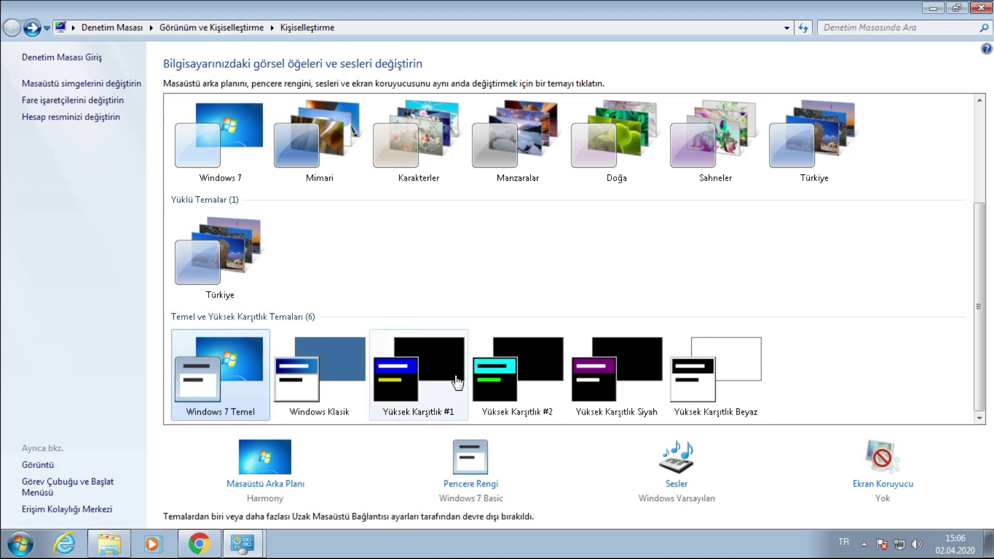
{"action": "left_click", "coordinate": [384, 403]}
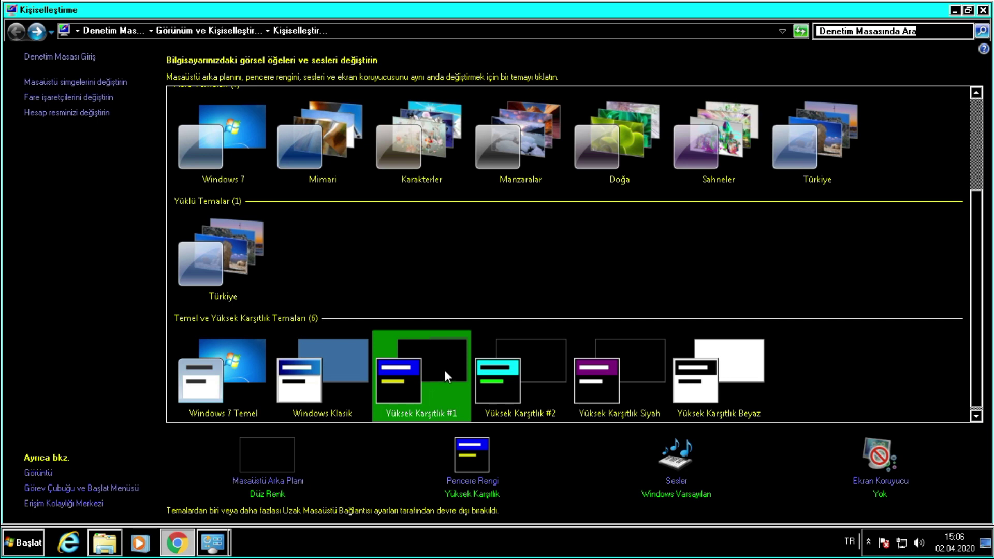
Step: Apply the Windows Klasik theme and close the Personalization window
{"action": "left_click", "coordinate": [224, 392]}
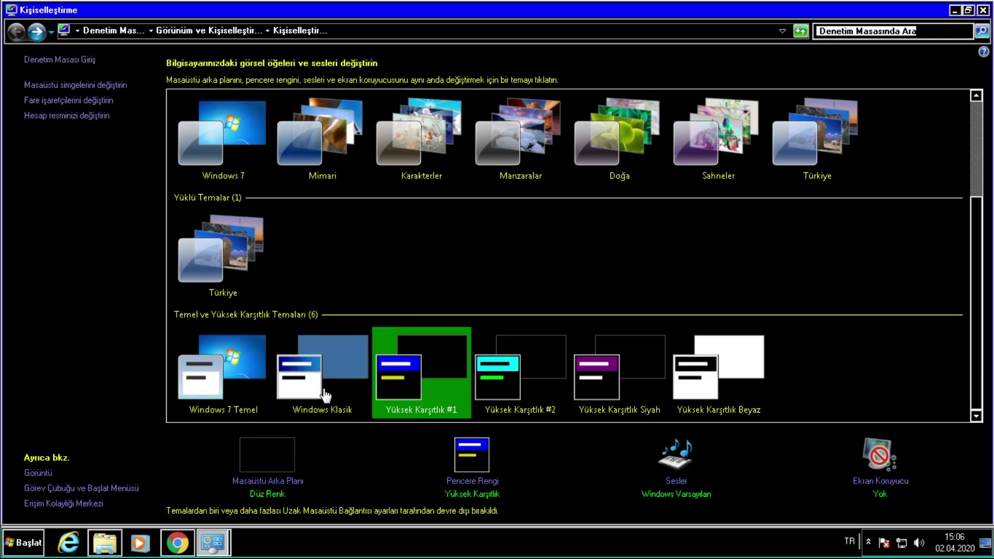
{"action": "left_click", "coordinate": [334, 365]}
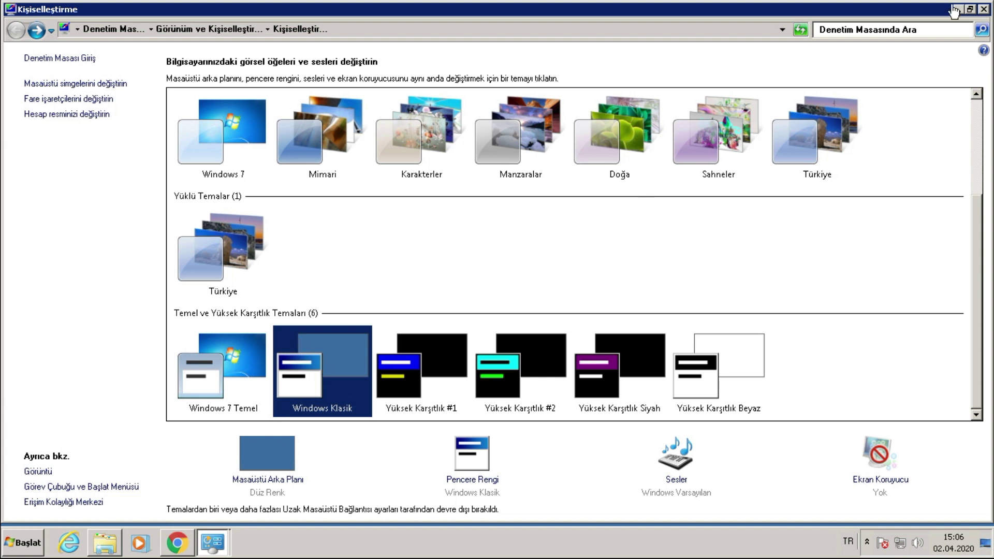
{"action": "left_click", "coordinate": [984, 9]}
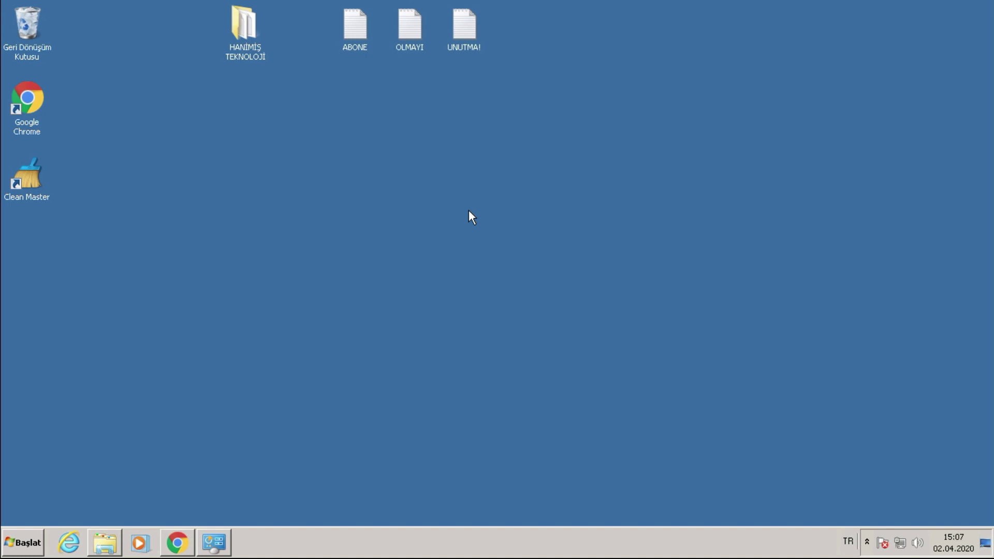
{"action": "left_click_drag", "start_coordinate": [295, 195], "coordinate": [551, 308]}
{"action": "left_click_drag", "start_coordinate": [516, 188], "coordinate": [441, 343]}
{"action": "left_click_drag", "start_coordinate": [702, 190], "coordinate": [484, 355]}
Step: Switch to Clean Master, scan the PC for junk, clean all the selected items and close the program
{"action": "left_click", "coordinate": [9, 192]}
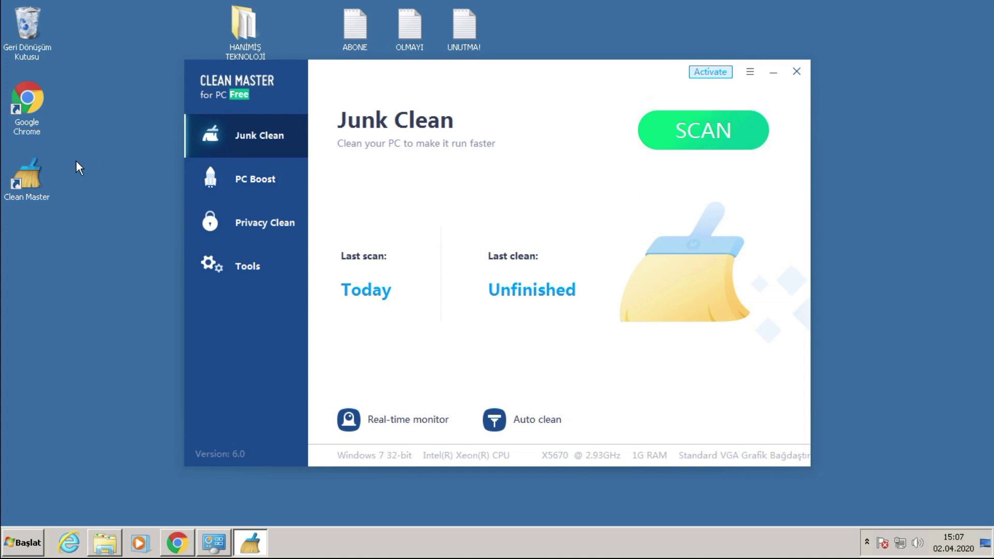
{"action": "left_click", "coordinate": [730, 131]}
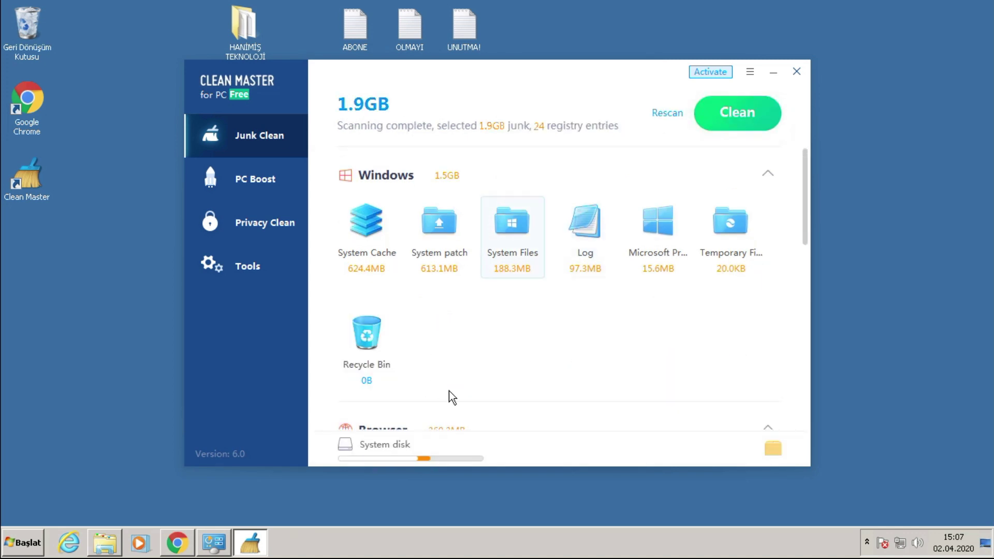
{"action": "left_click", "coordinate": [745, 114]}
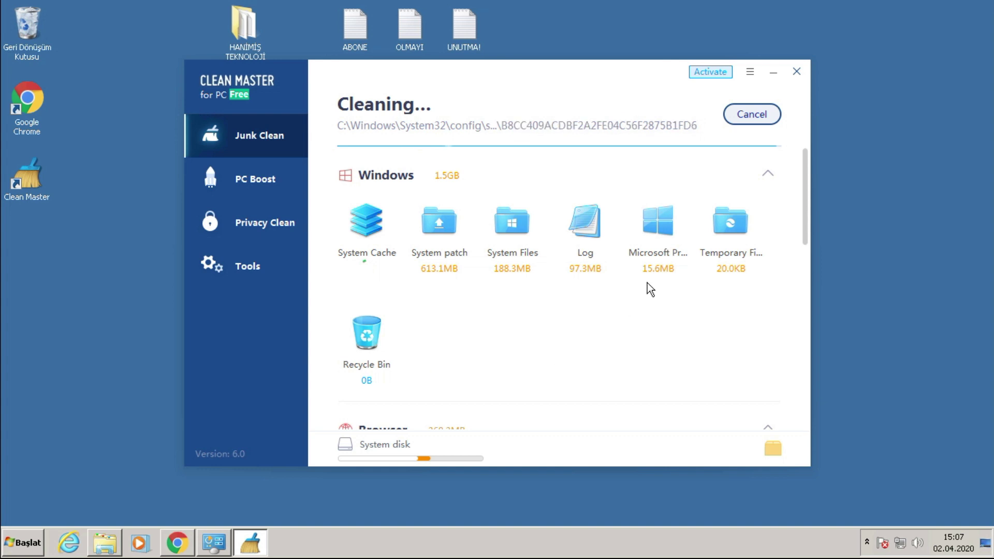
{"action": "right_click", "coordinate": [908, 223]}
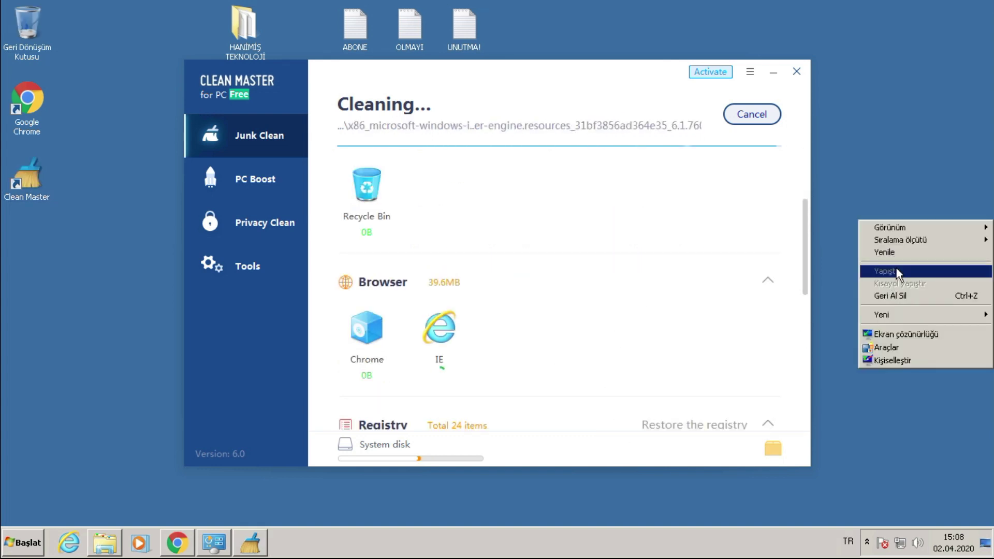
{"action": "left_click", "coordinate": [901, 253]}
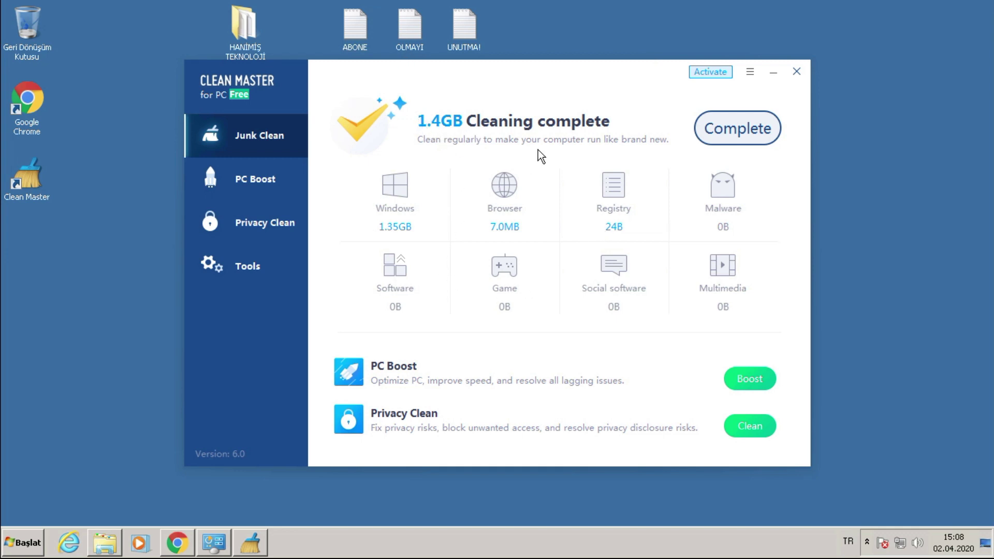
{"action": "left_click", "coordinate": [800, 71]}
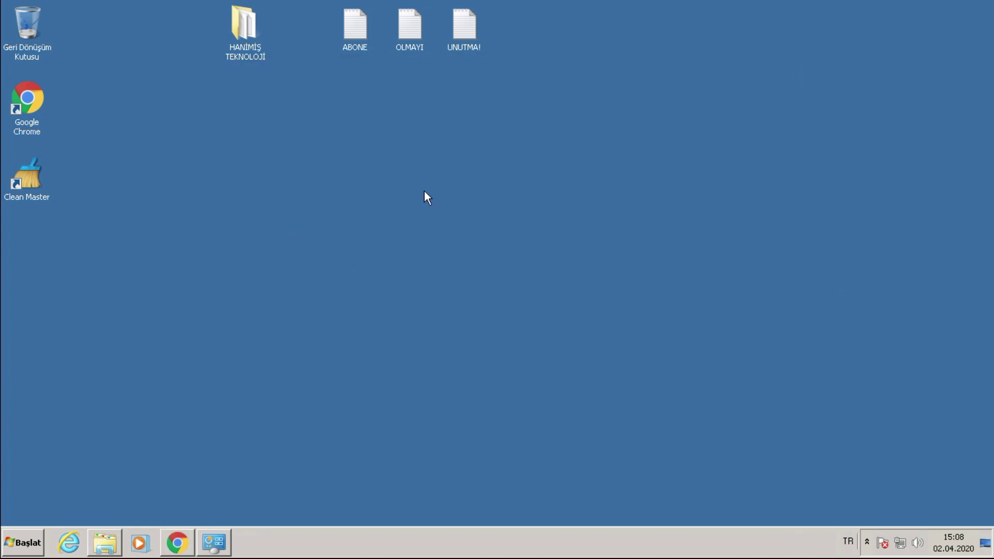
Step: Open the Bilgisayar (Computer) window that lists the drives
{"action": "left_click", "coordinate": [105, 542]}
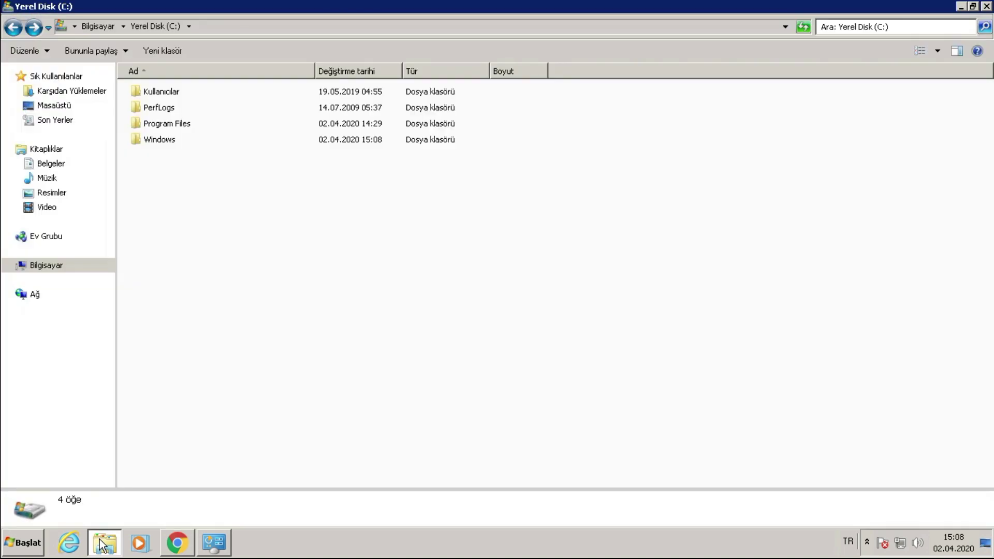
{"action": "left_click", "coordinate": [105, 543]}
{"action": "left_click", "coordinate": [21, 545]}
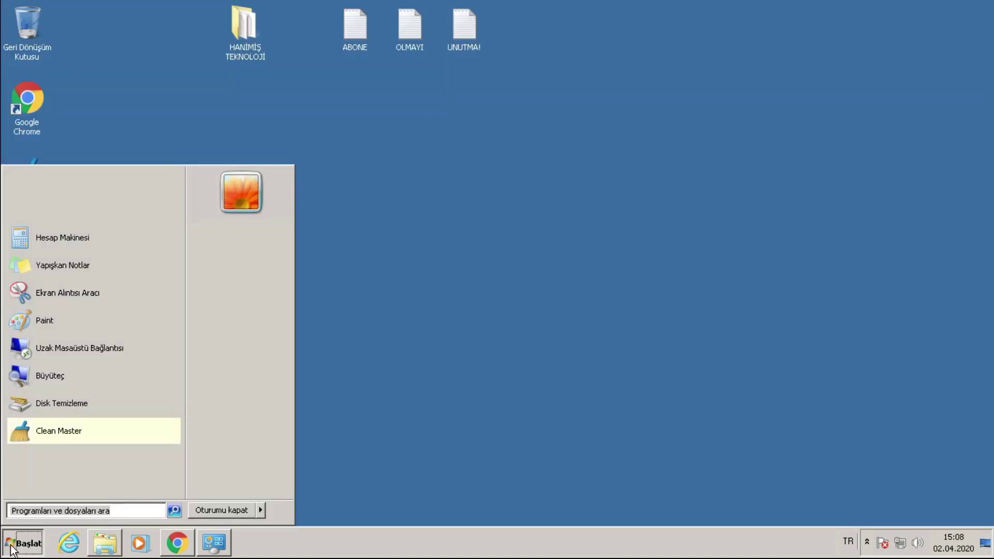
{"action": "left_click", "coordinate": [248, 356]}
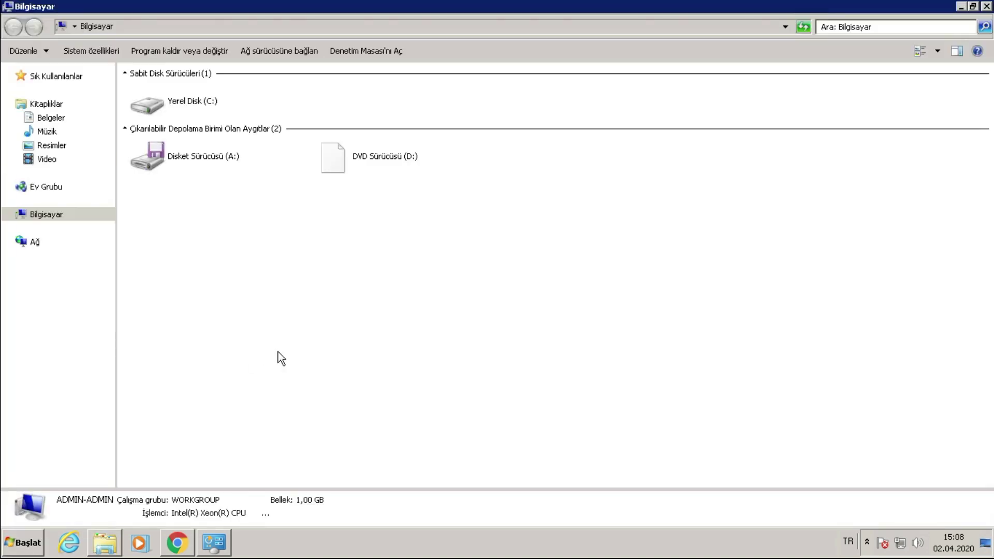
Step: Schedule an error check of the Yerel Disk (C:) drive at the next startup, with automatic fixing of file system errors
{"action": "left_click", "coordinate": [213, 116]}
{"action": "right_click", "coordinate": [213, 116]}
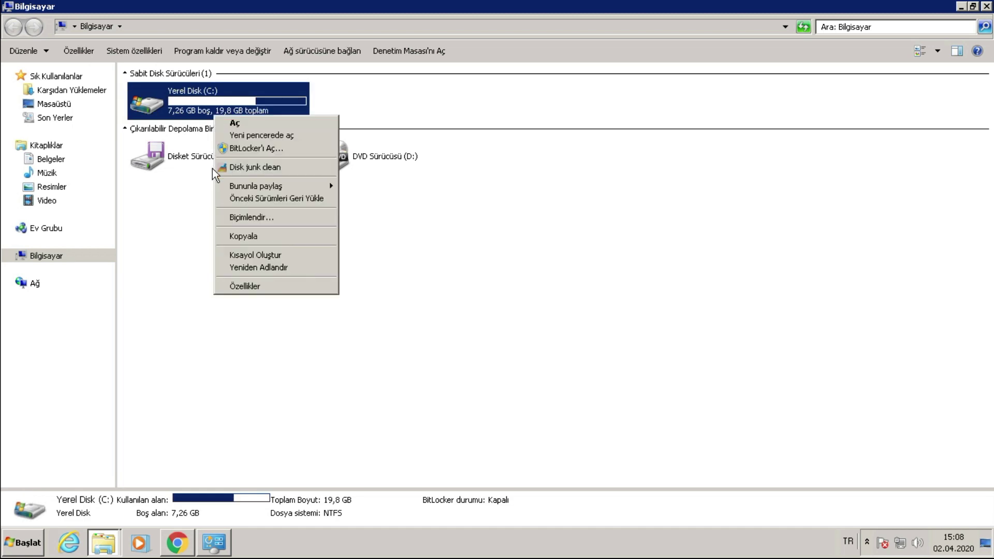
{"action": "left_click", "coordinate": [250, 289]}
{"action": "left_click", "coordinate": [319, 156]}
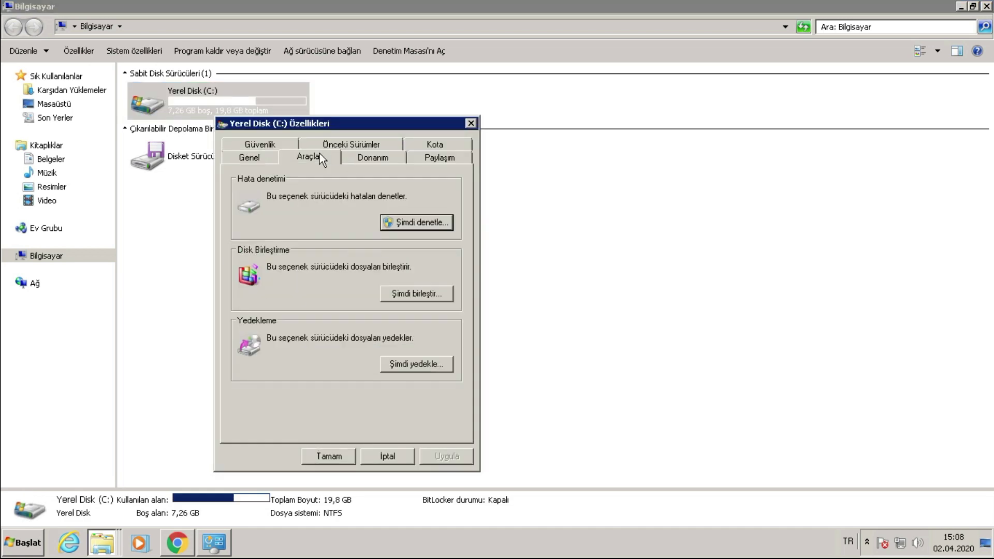
{"action": "left_click", "coordinate": [401, 218]}
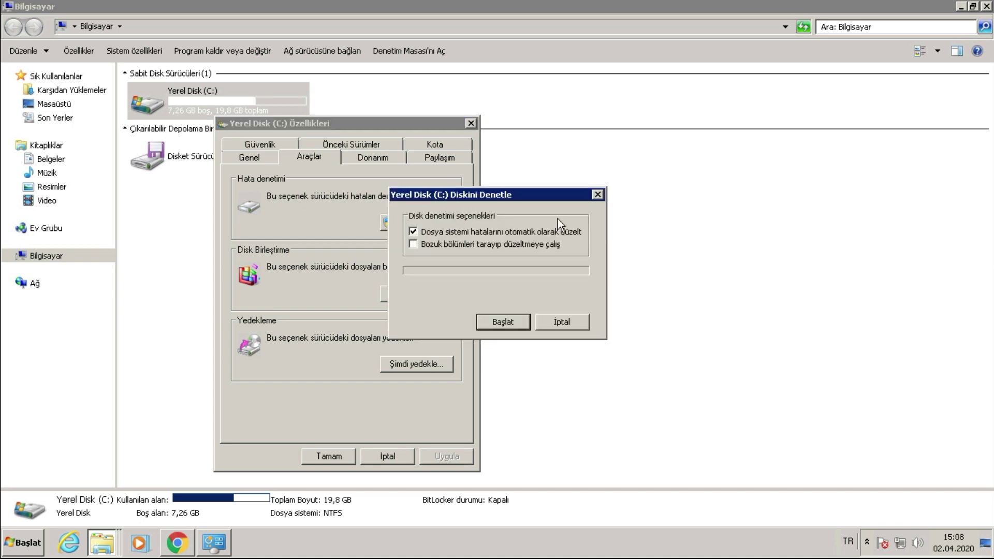
{"action": "left_click_drag", "start_coordinate": [497, 194], "coordinate": [706, 213]}
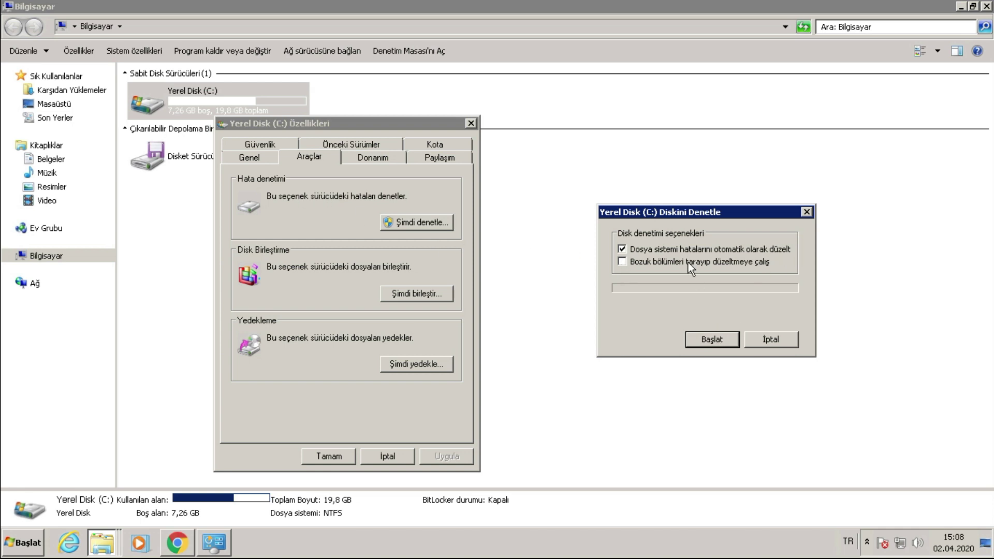
{"action": "left_click", "coordinate": [714, 332]}
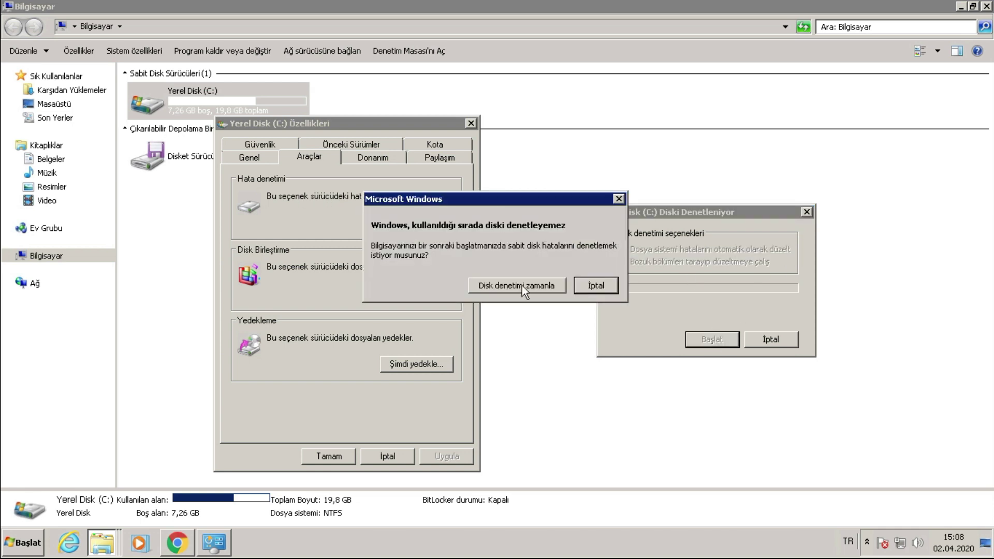
{"action": "left_click", "coordinate": [522, 285]}
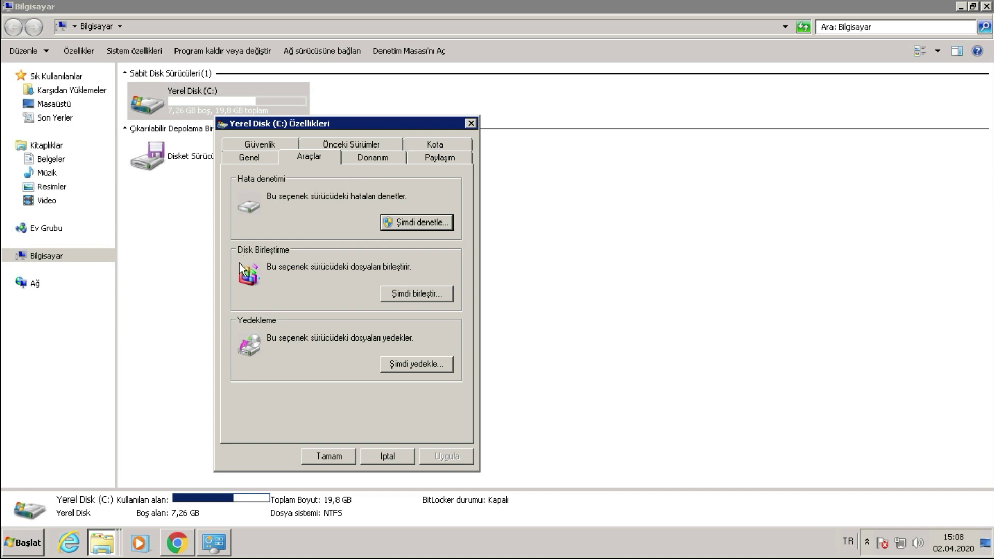
Step: Open Disk Birleştiricisi for the C: drive and start defragmenting it
{"action": "left_click", "coordinate": [411, 293]}
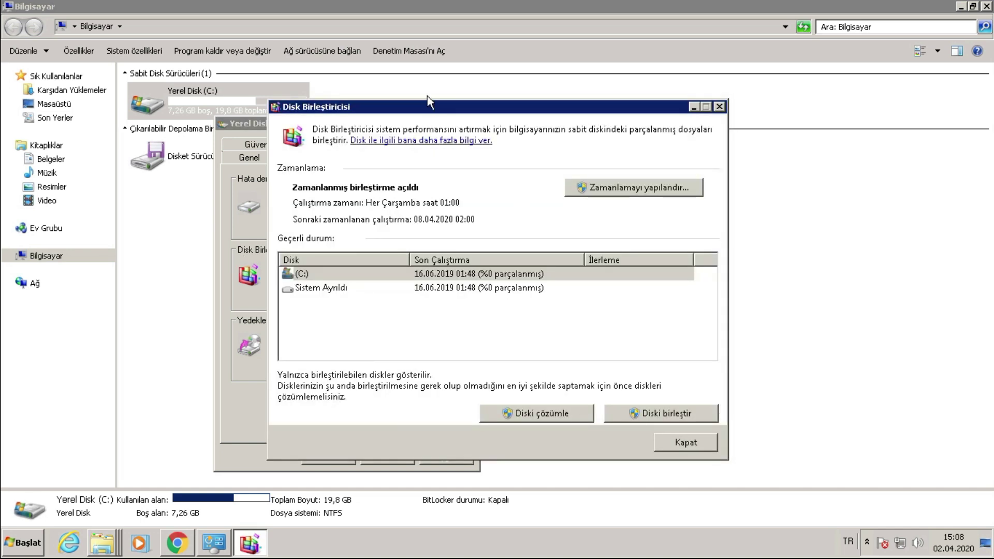
{"action": "left_click", "coordinate": [508, 286]}
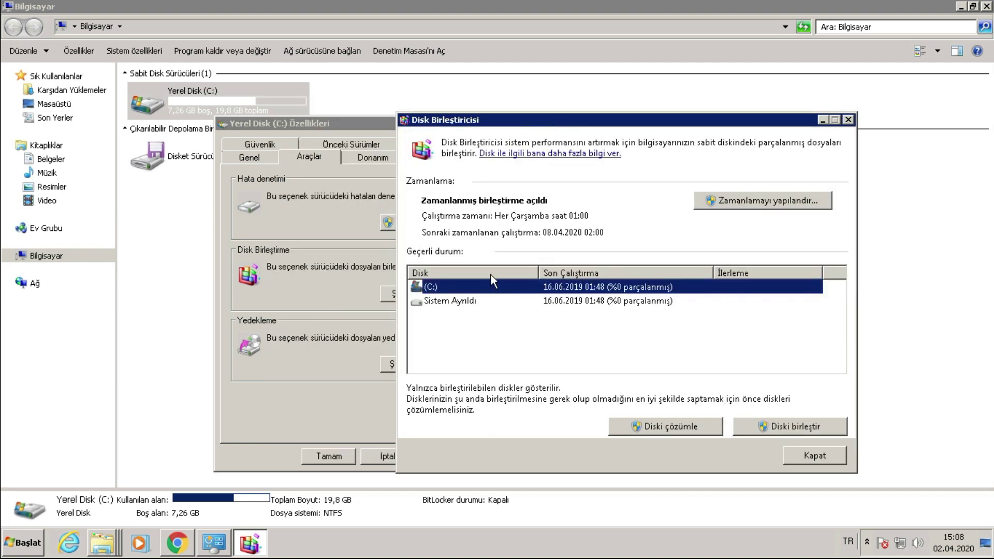
{"action": "left_click", "coordinate": [781, 426]}
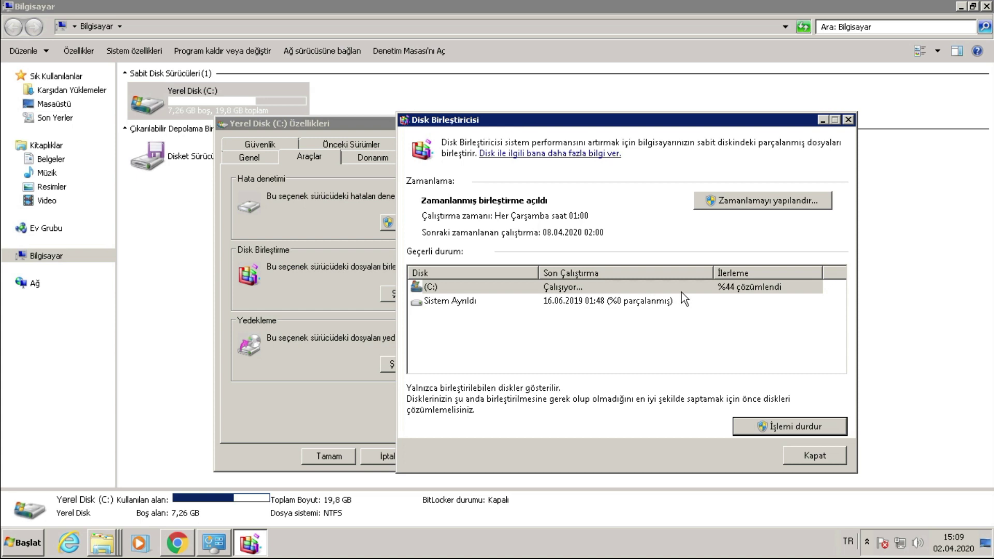
{"action": "left_click", "coordinate": [555, 301]}
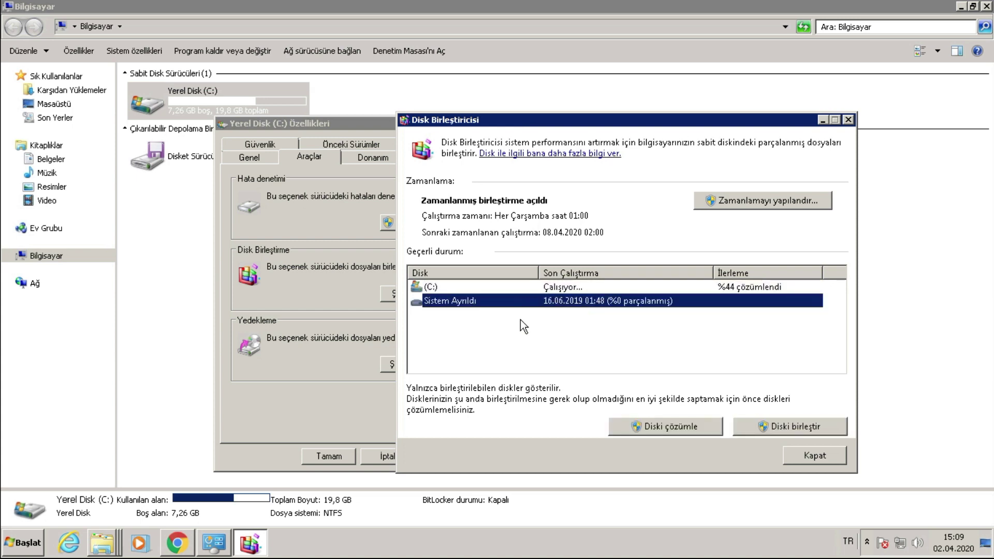
{"action": "left_click", "coordinate": [481, 304]}
{"action": "left_click", "coordinate": [595, 288]}
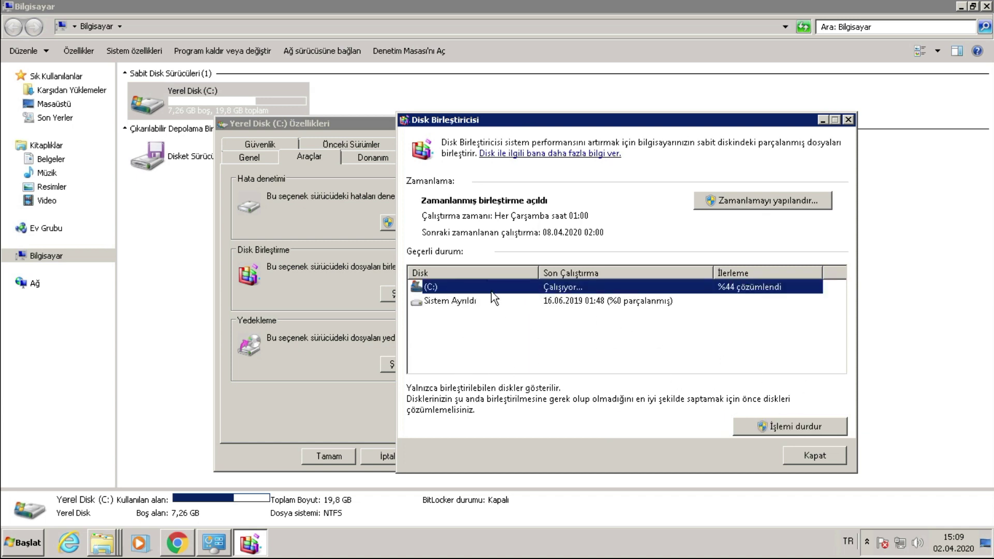
{"action": "left_click", "coordinate": [756, 340]}
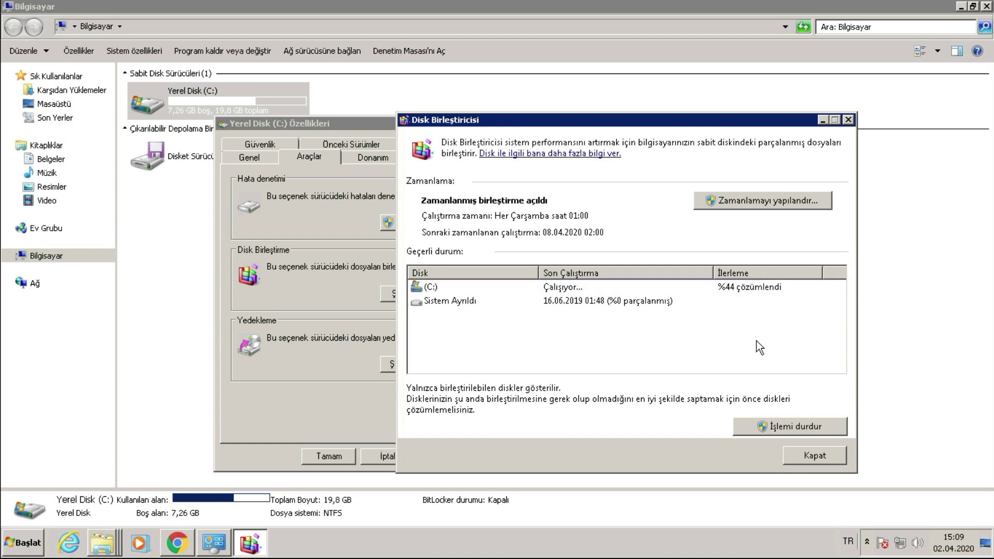
{"action": "left_click", "coordinate": [601, 292]}
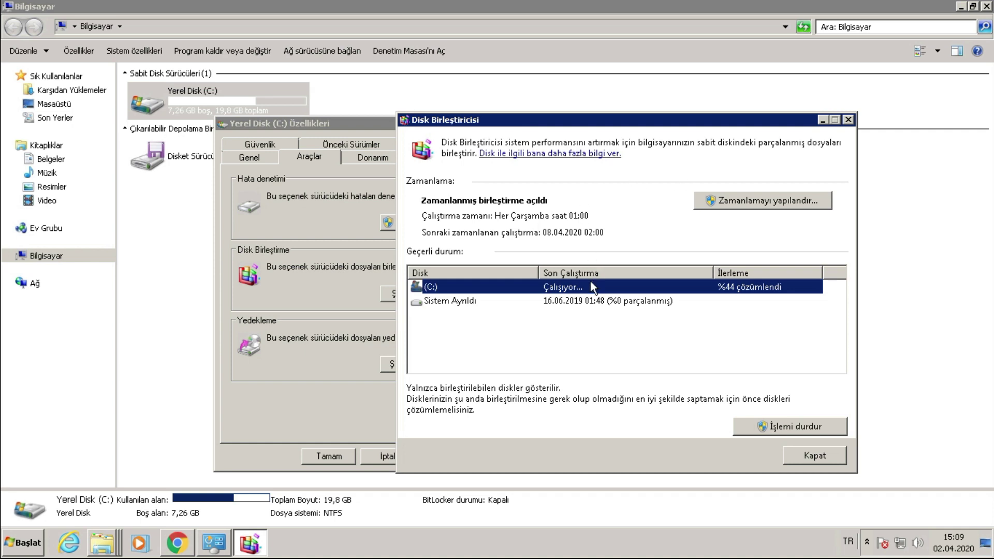
{"action": "left_click", "coordinate": [154, 110]}
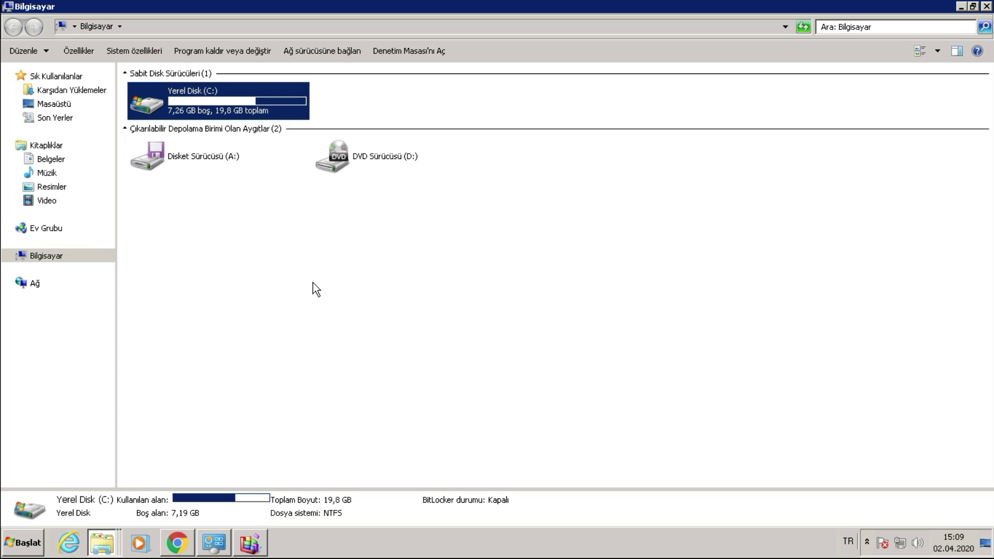
Step: Switch to Chrome, return to the Hanimiş Teknoloji channel page and dismiss the high-contrast mode suggestion
{"action": "left_click", "coordinate": [187, 551]}
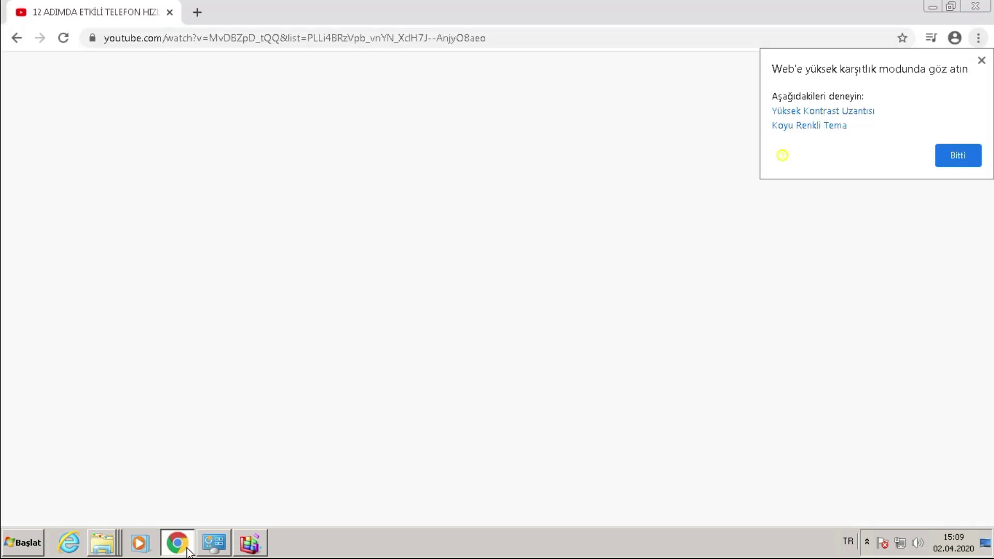
{"action": "left_click", "coordinate": [187, 551]}
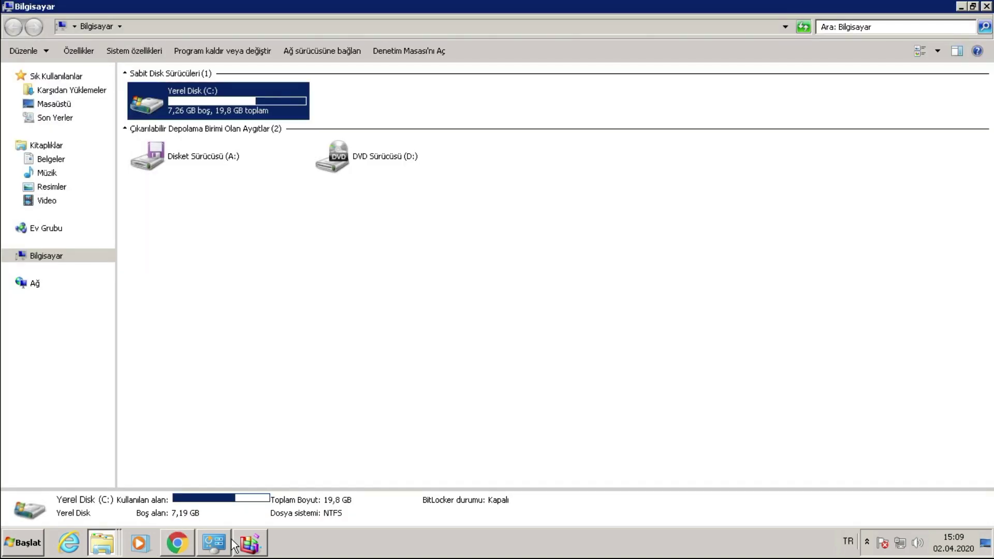
{"action": "mouse_move", "coordinate": [241, 546]}
{"action": "left_click", "coordinate": [174, 547]}
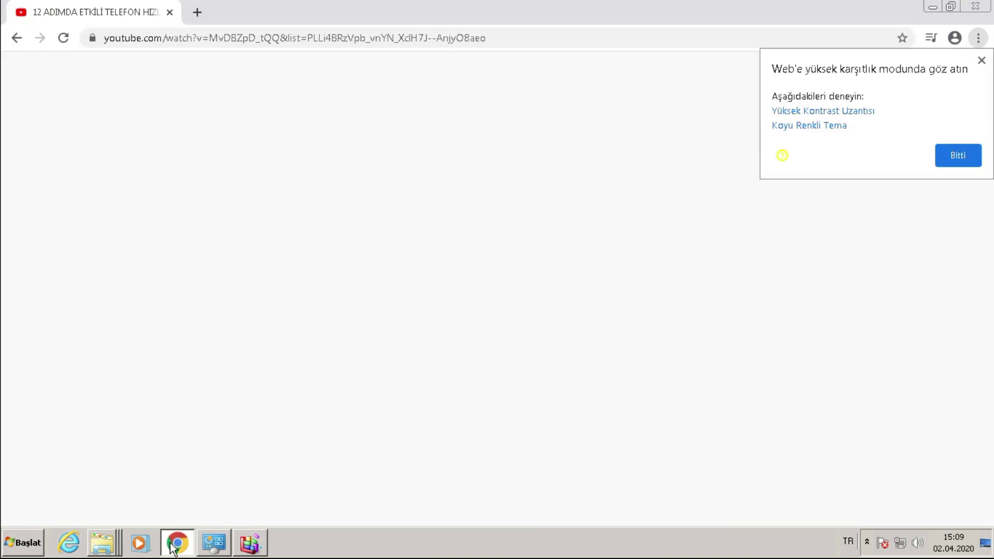
{"action": "left_click", "coordinate": [23, 40]}
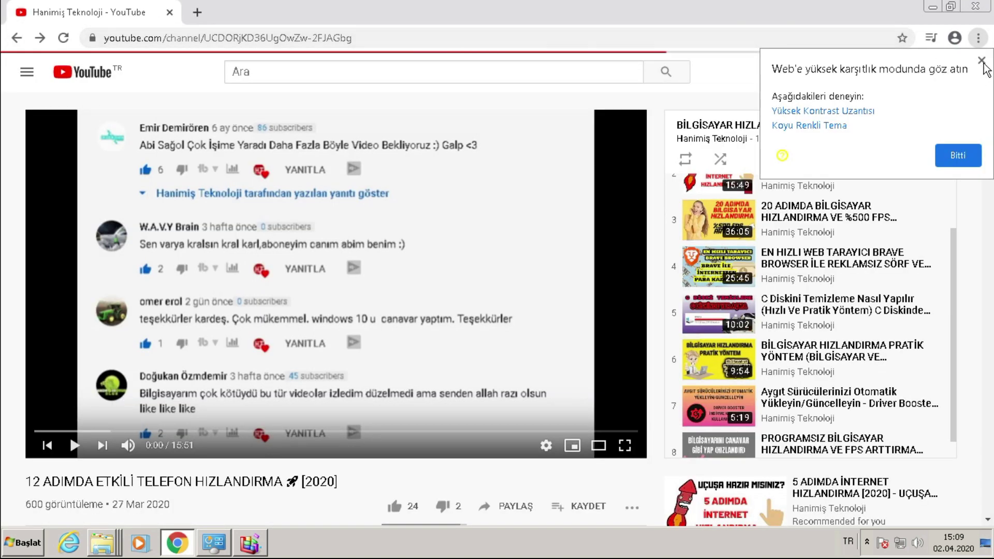
{"action": "left_click", "coordinate": [958, 155]}
Step: Go back to the Google results for "hanimiş teknoloji" and open the Hanimiş Teknoloji YouTube channel
{"action": "left_click", "coordinate": [16, 37]}
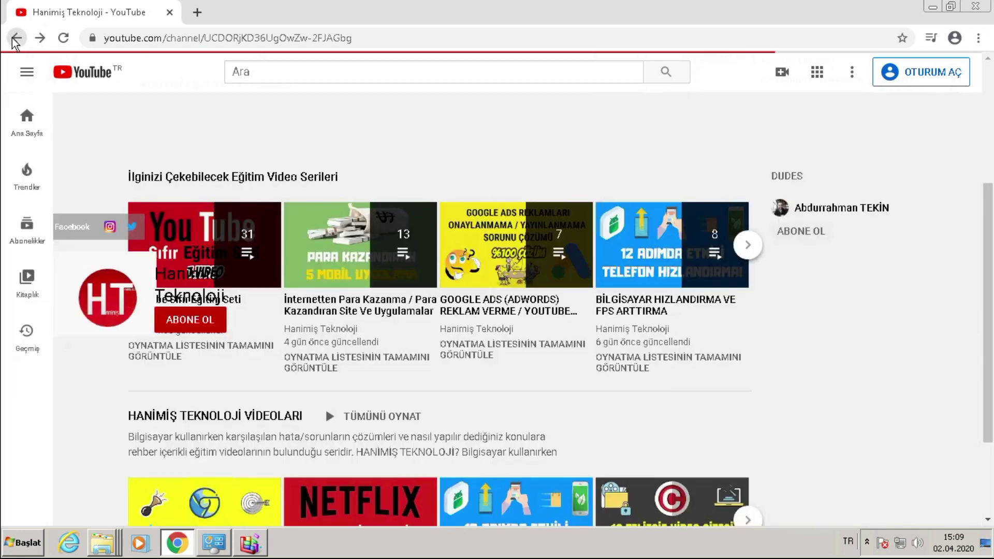
{"action": "left_click", "coordinate": [223, 127]}
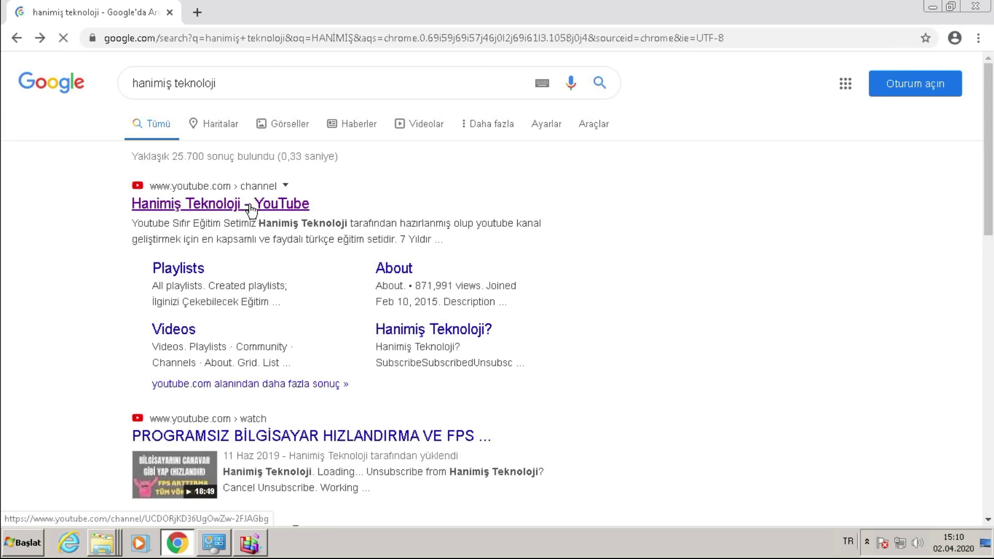
{"action": "left_click", "coordinate": [251, 207]}
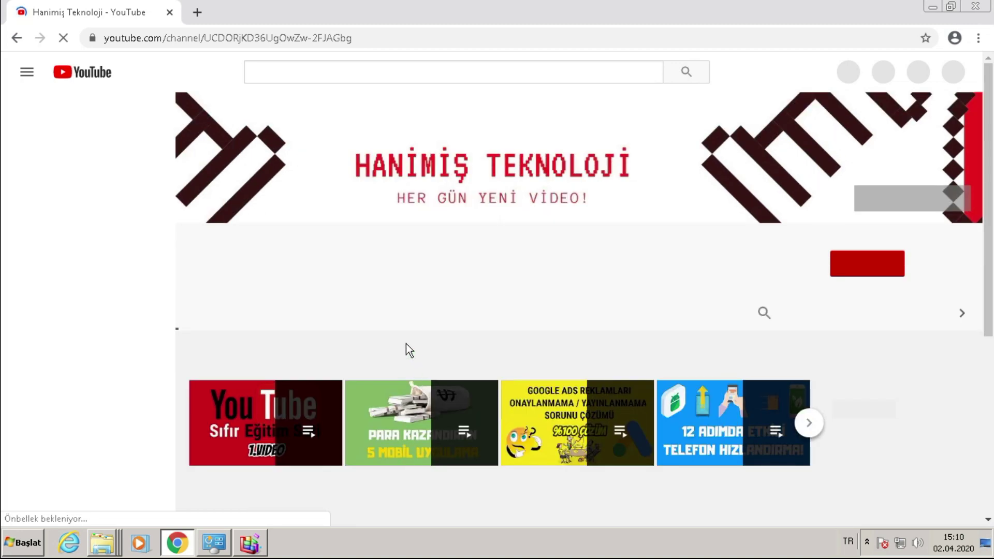
Step: Look through the channel's uploaded videos and minimize the remote desktop session
{"action": "left_click", "coordinate": [389, 314]}
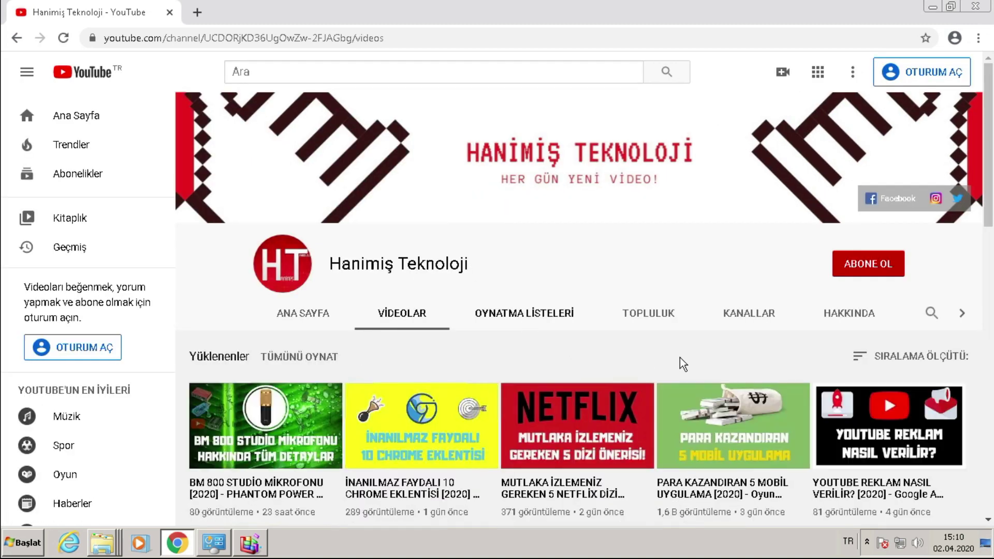
{"action": "scroll", "coordinate": [775, 371], "scroll_direction": "down", "scroll_amount": 3}
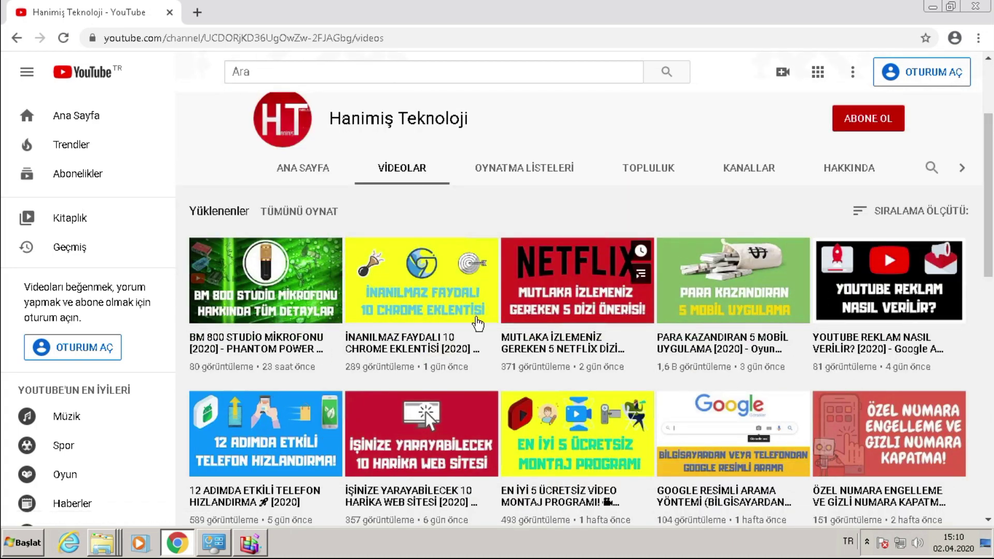
{"action": "scroll", "coordinate": [715, 319], "scroll_direction": "down", "scroll_amount": 1}
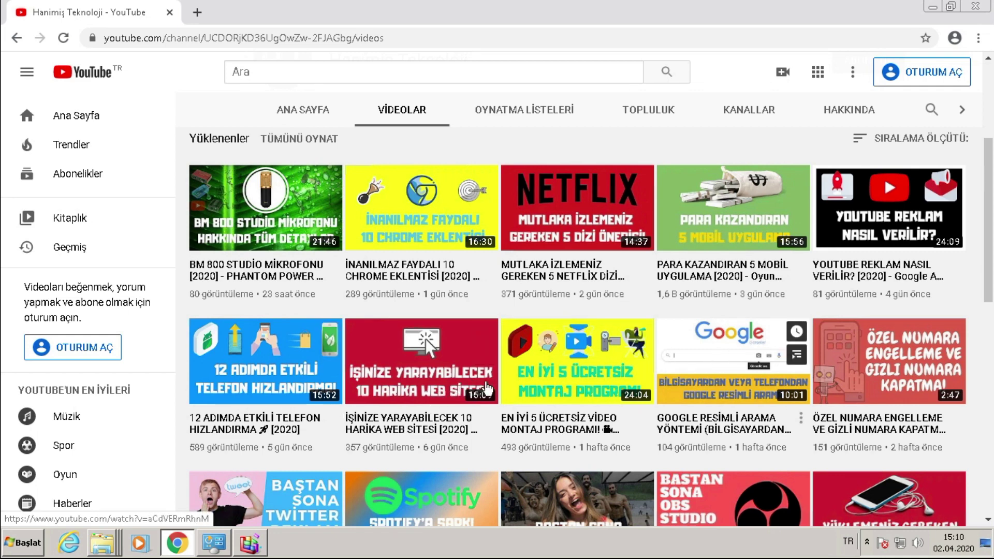
{"action": "scroll", "coordinate": [408, 402], "scroll_direction": "down", "scroll_amount": 1}
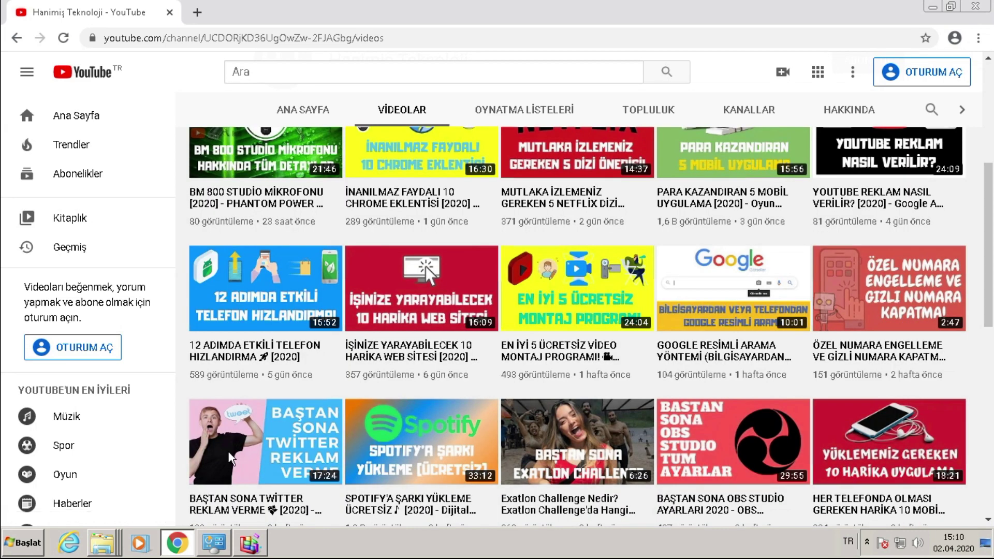
{"action": "scroll", "coordinate": [407, 402], "scroll_direction": "down", "scroll_amount": 1}
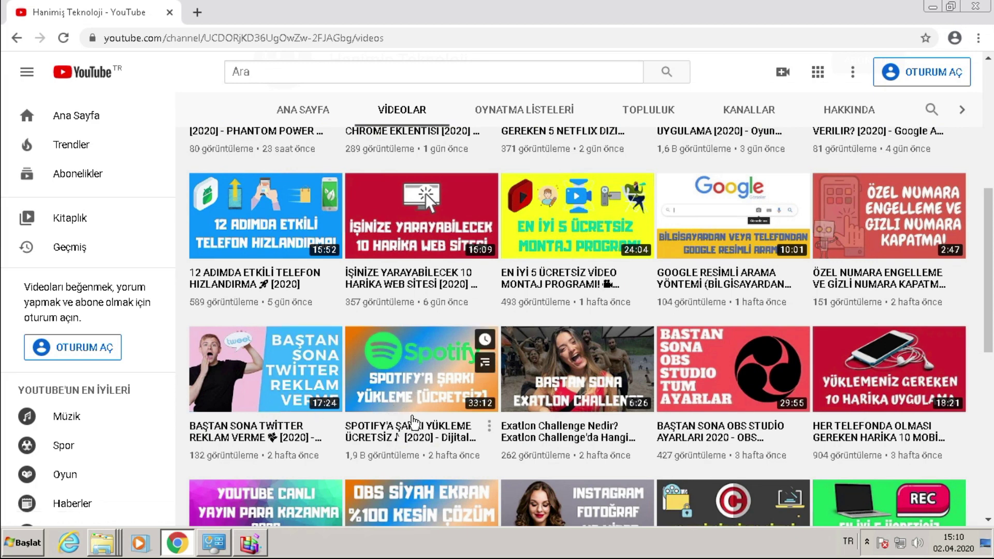
{"action": "scroll", "coordinate": [412, 422], "scroll_direction": "down", "scroll_amount": 1}
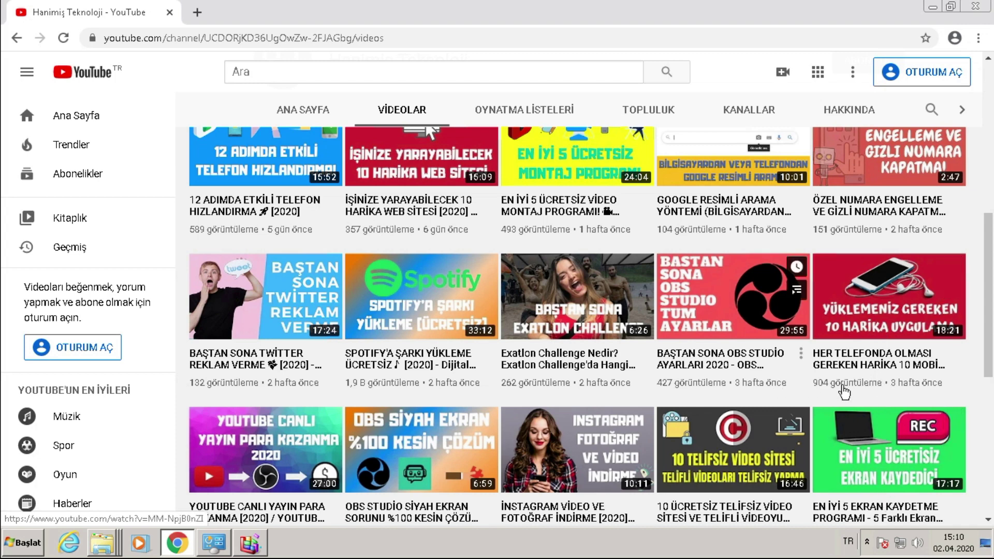
{"action": "scroll", "coordinate": [869, 321], "scroll_direction": "down", "scroll_amount": 3}
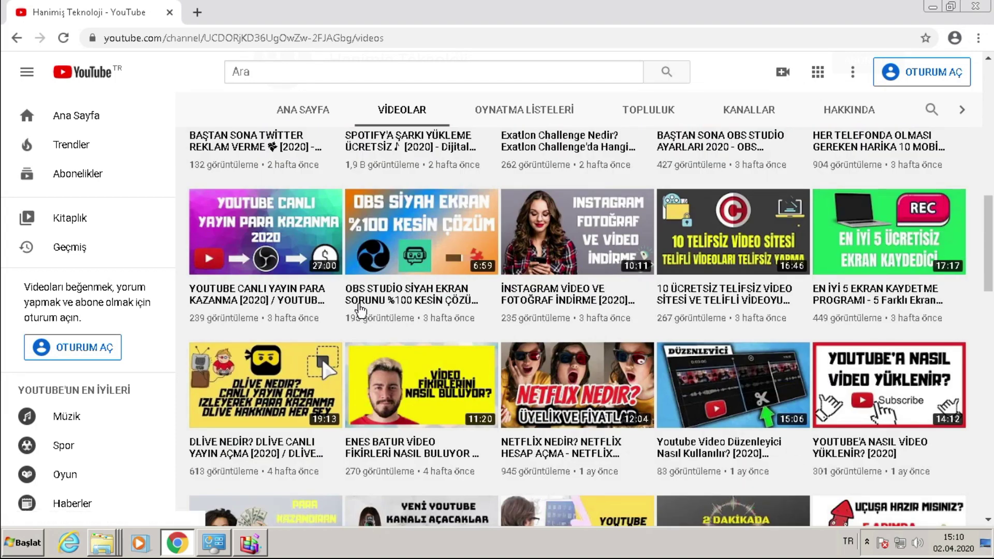
{"action": "scroll", "coordinate": [518, 378], "scroll_direction": "down", "scroll_amount": 1}
{"action": "scroll", "coordinate": [696, 372], "scroll_direction": "up", "scroll_amount": 6}
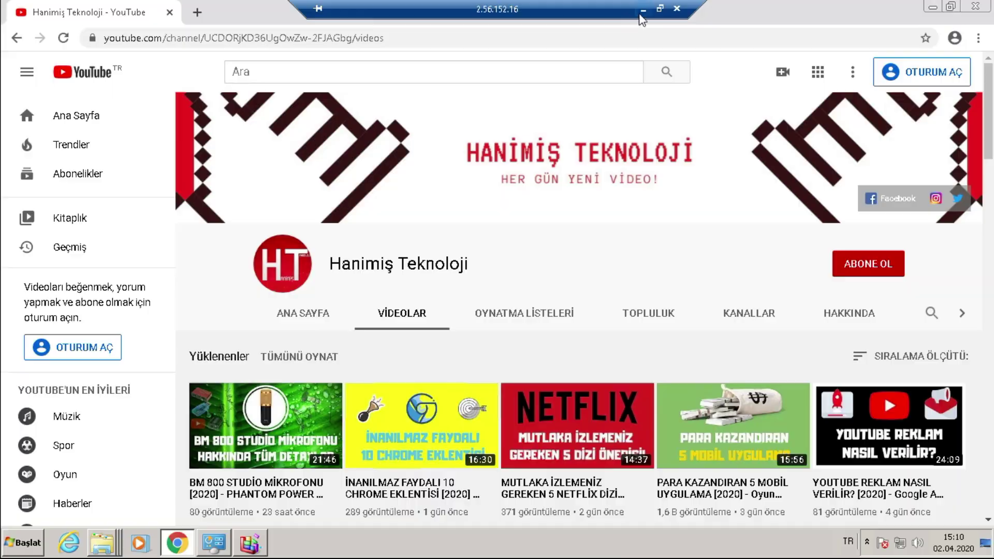
{"action": "left_click", "coordinate": [641, 11]}
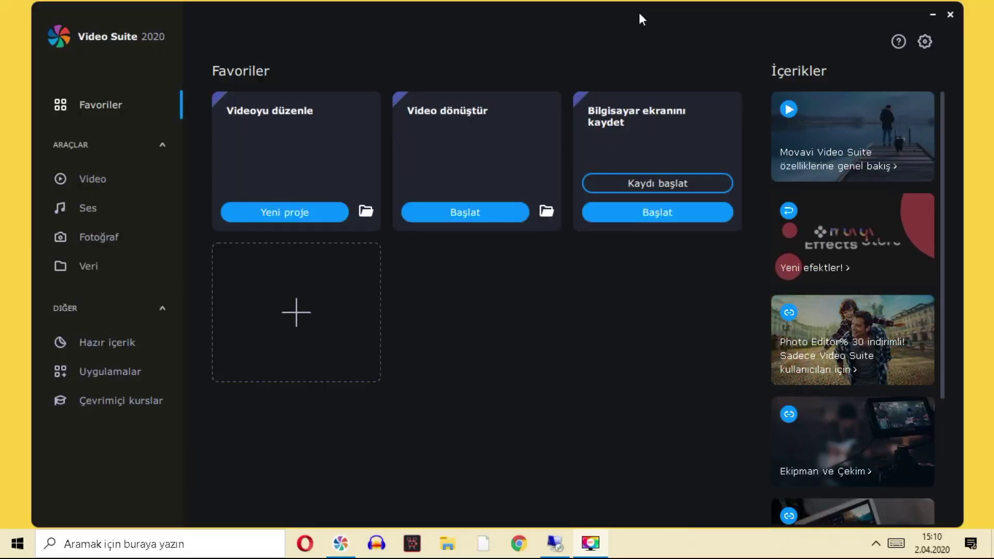